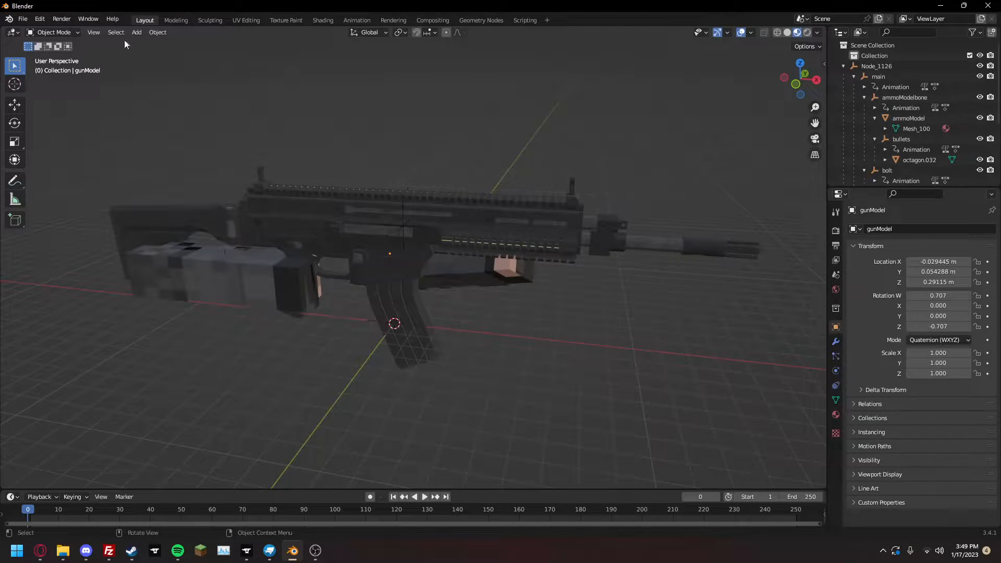
- Start a glTF 2.0 export and browse to the curseforge/minecraft/Instances/Firstlight folder
left_click(29, 21)
mouse_move(63, 172)
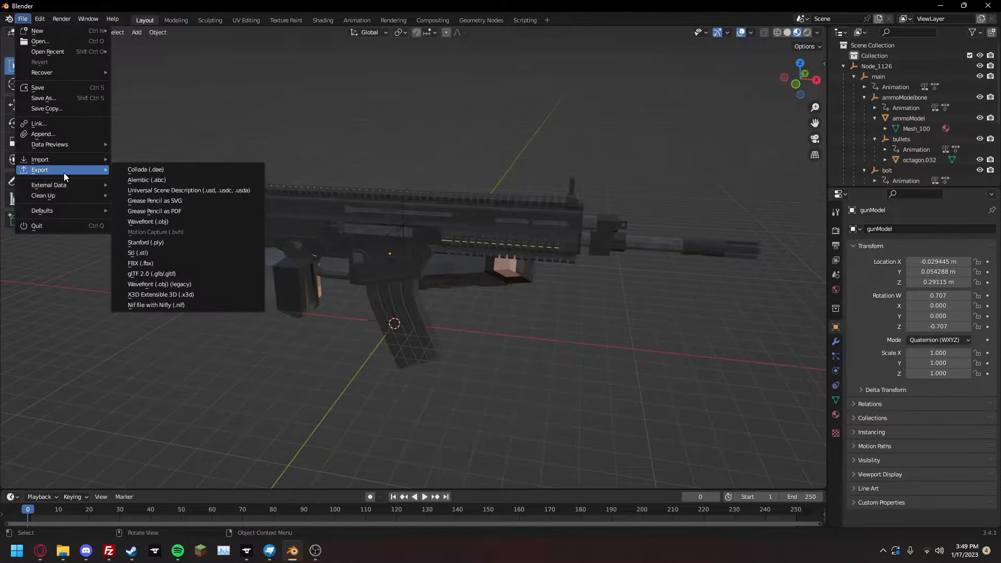
left_click(156, 274)
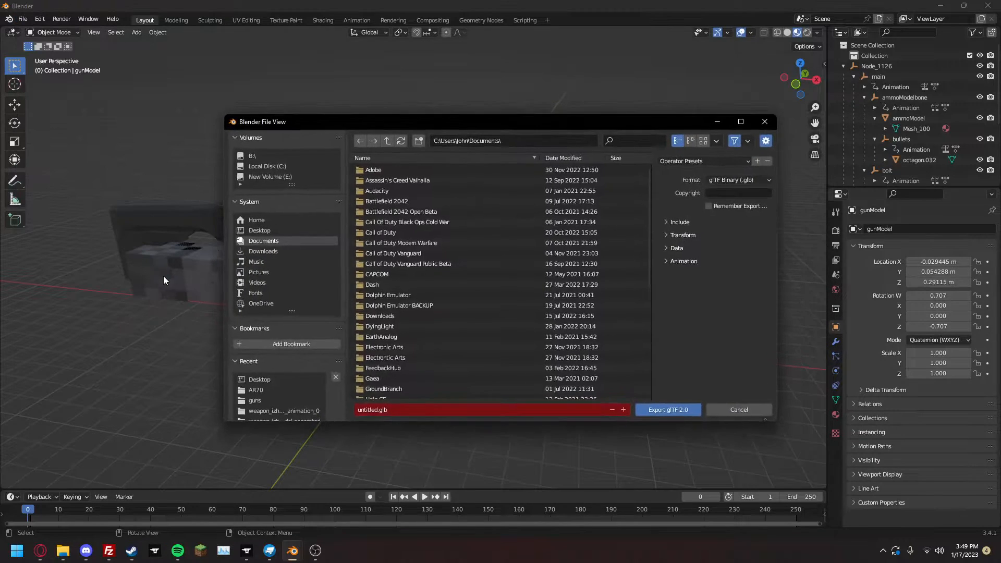
left_click(387, 141)
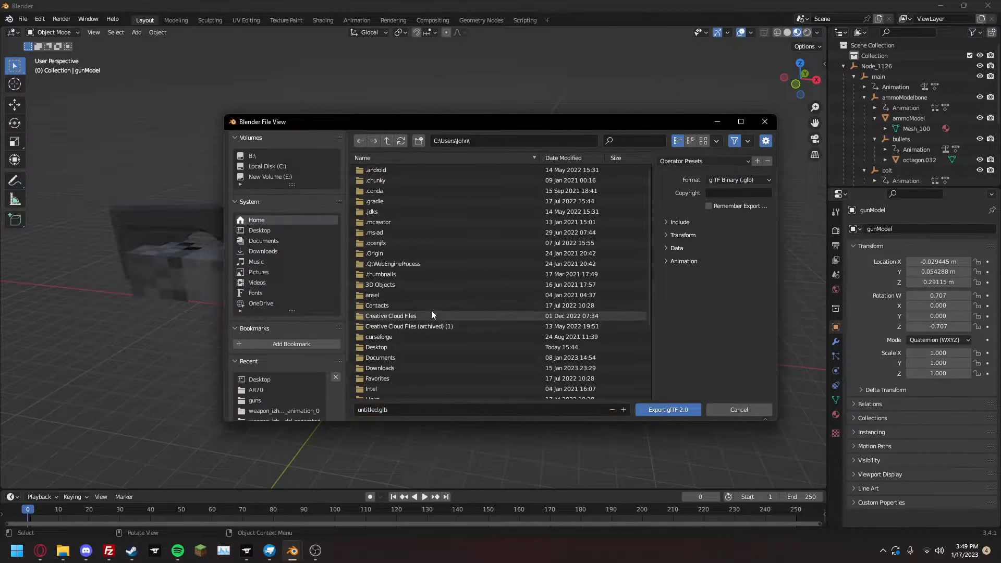
double_click(436, 340)
double_click(407, 171)
double_click(412, 202)
double_click(415, 261)
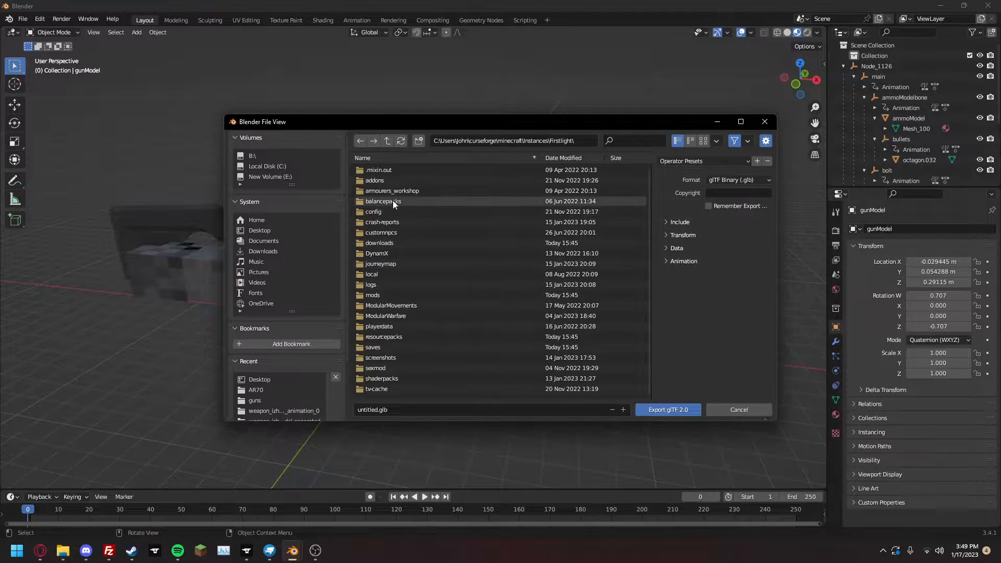
- Locate the na content pack inside Firstlight's ModularWarfare folder in the export dialog
double_click(421, 319)
double_click(387, 174)
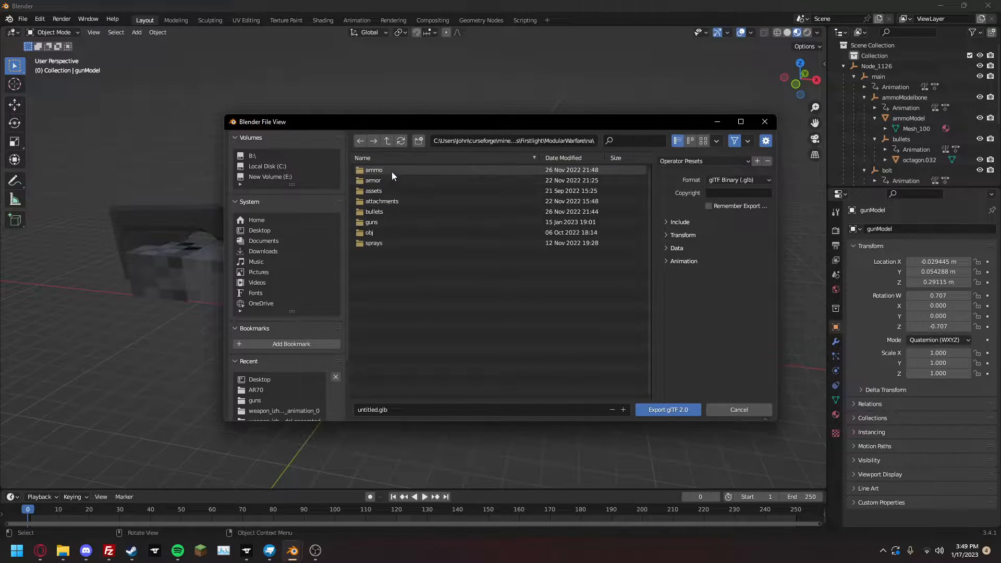
key("BackSpace")
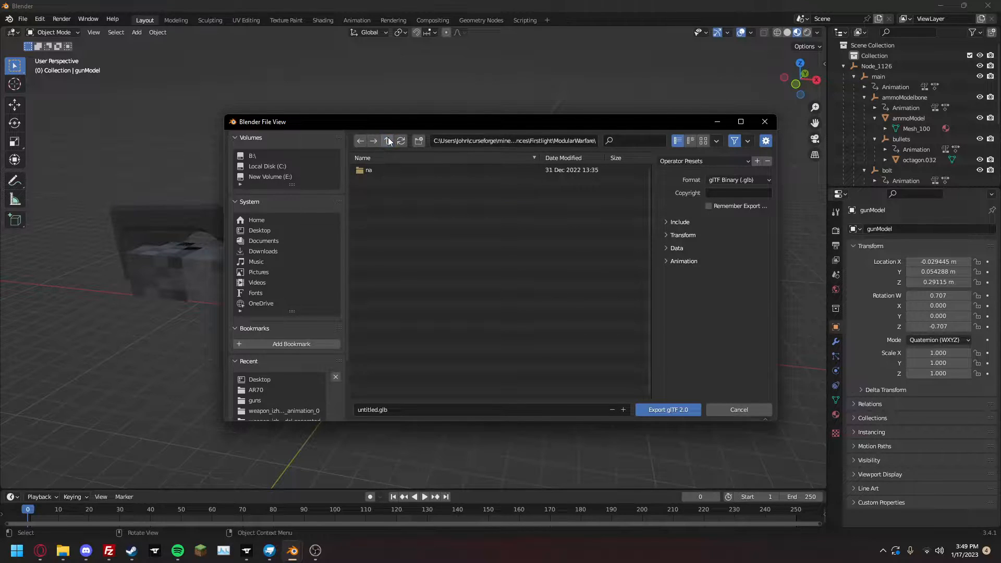
left_click(394, 138)
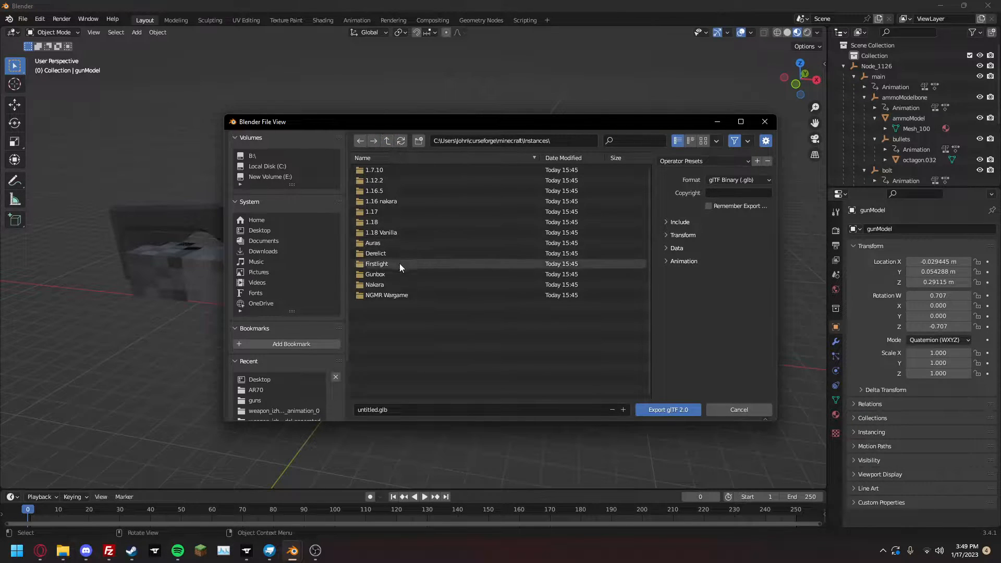
double_click(407, 314)
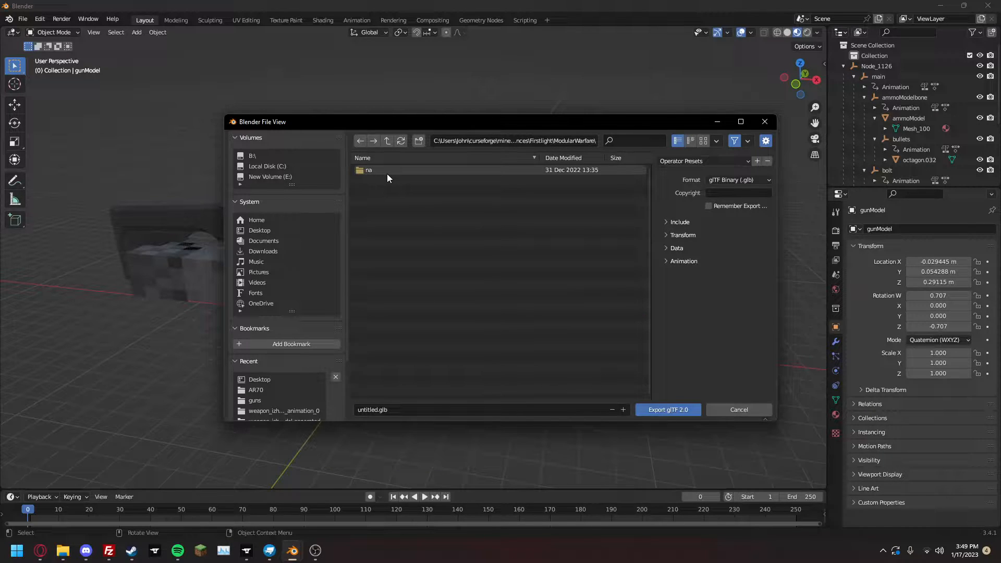
left_click(387, 173)
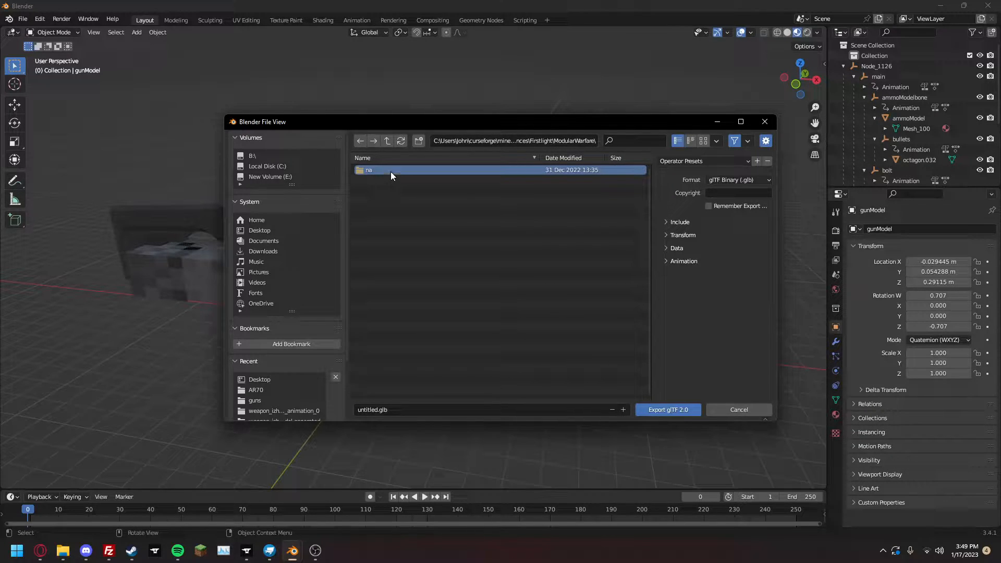
- Switch to CurseForge, open the Firstlight profile's folder in File Explorer and enter its ModularWarfare folder
left_click(63, 550)
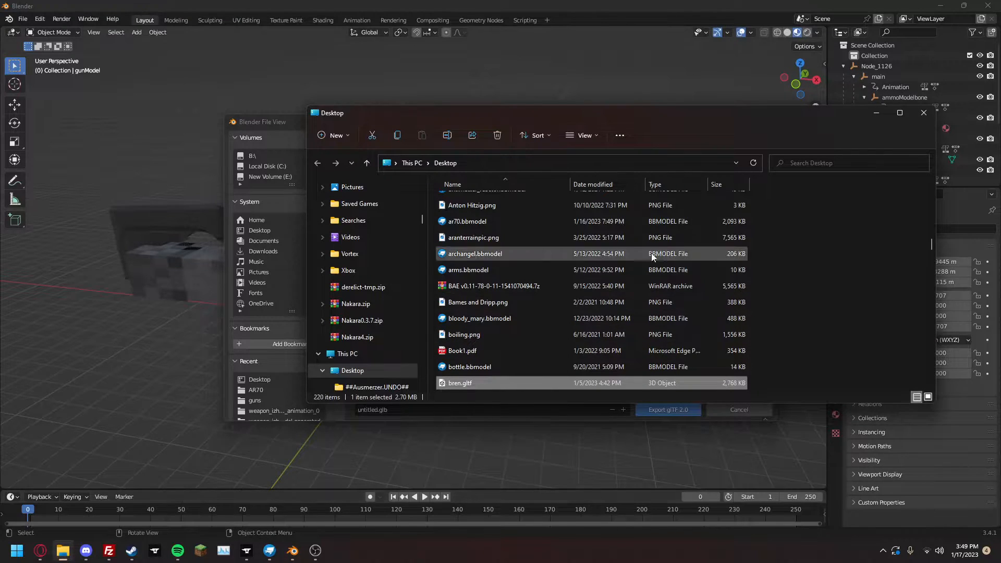
left_click(269, 547)
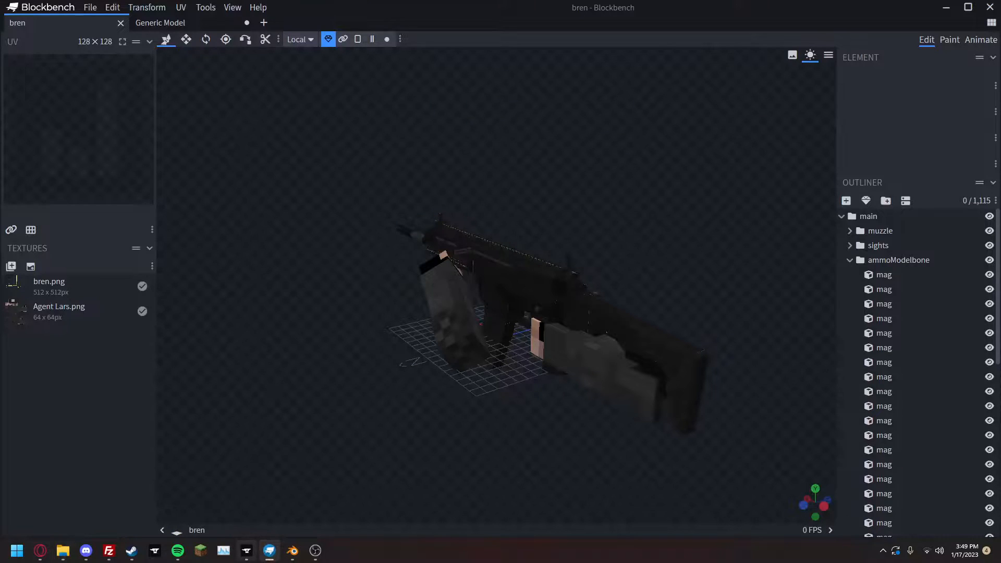
left_click(246, 550)
right_click(393, 332)
left_click(438, 414)
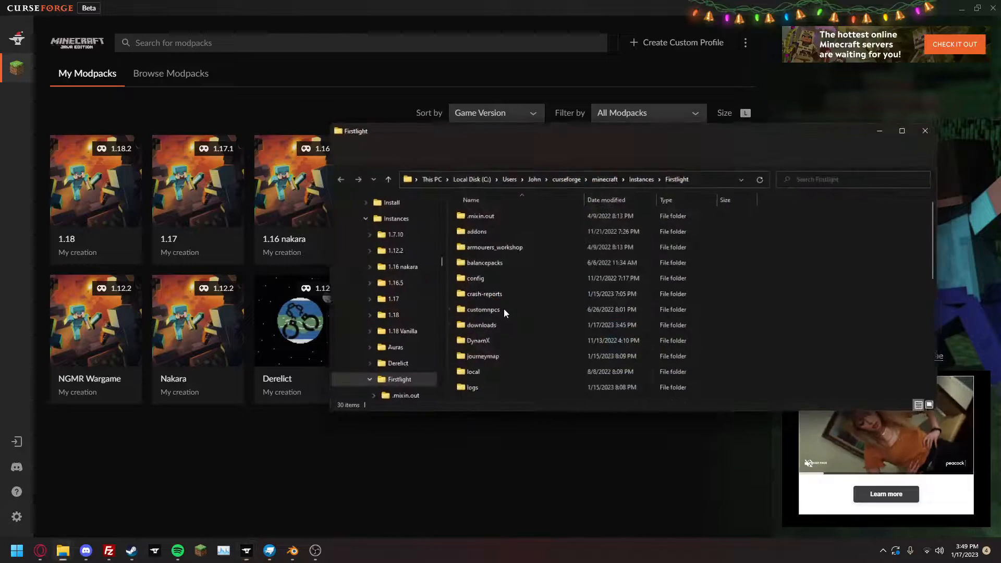
double_click(511, 249)
scroll(520, 292, "down", 1)
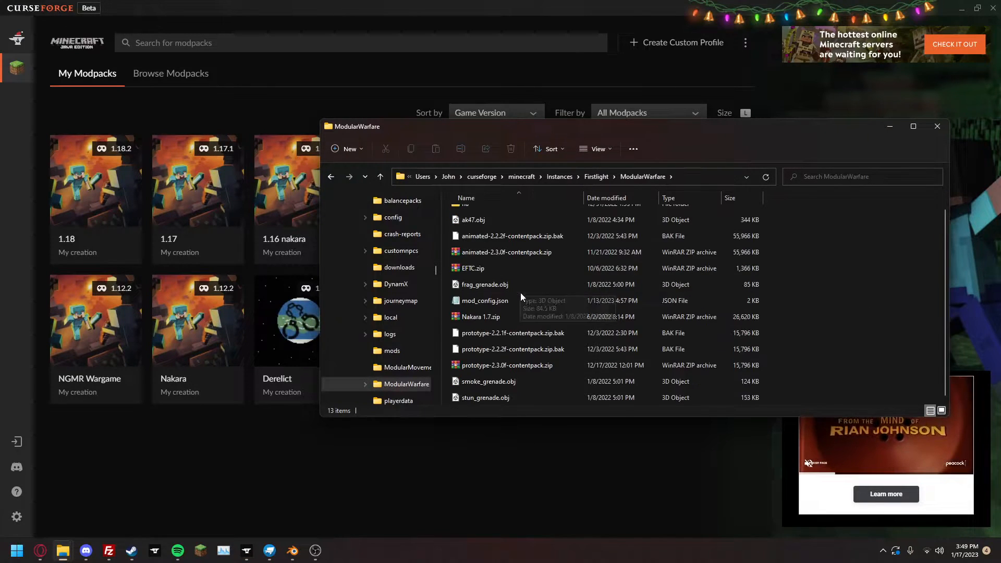
- Examine the textures and obj folders inside prototype-2.3.0f-contentpack.zip, and close the archive
double_click(511, 365)
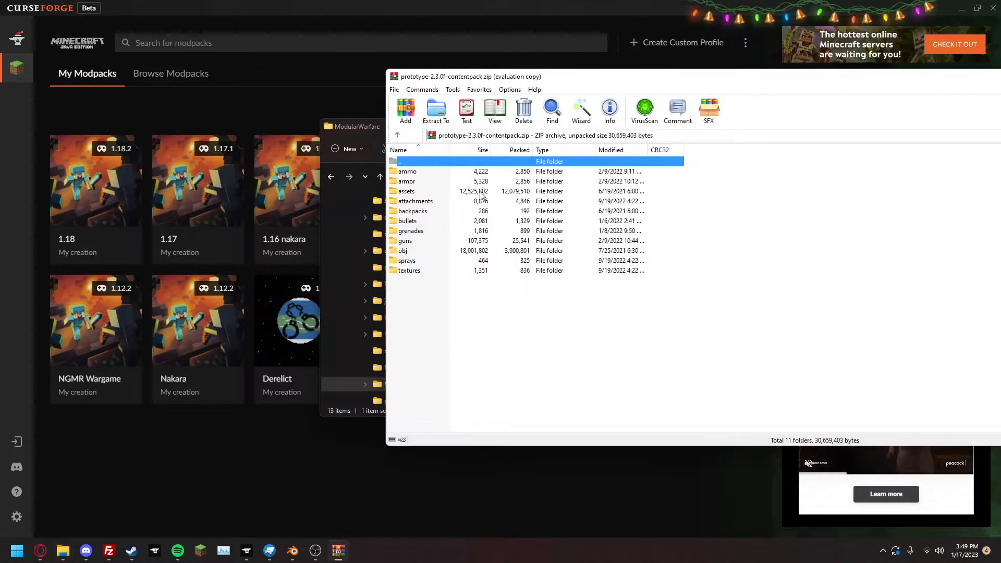
key("Escape")
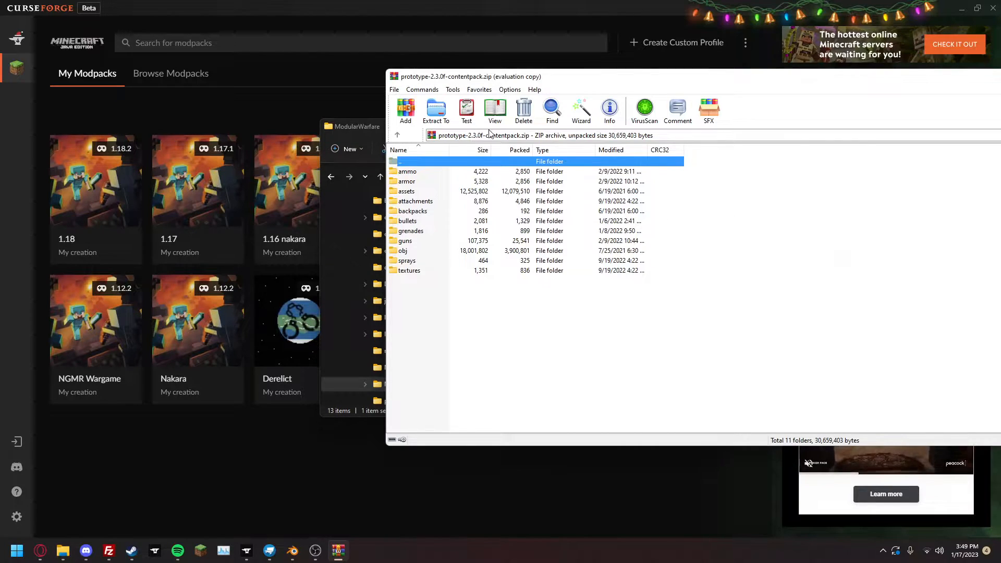
left_click_drag(466, 79, 626, 90)
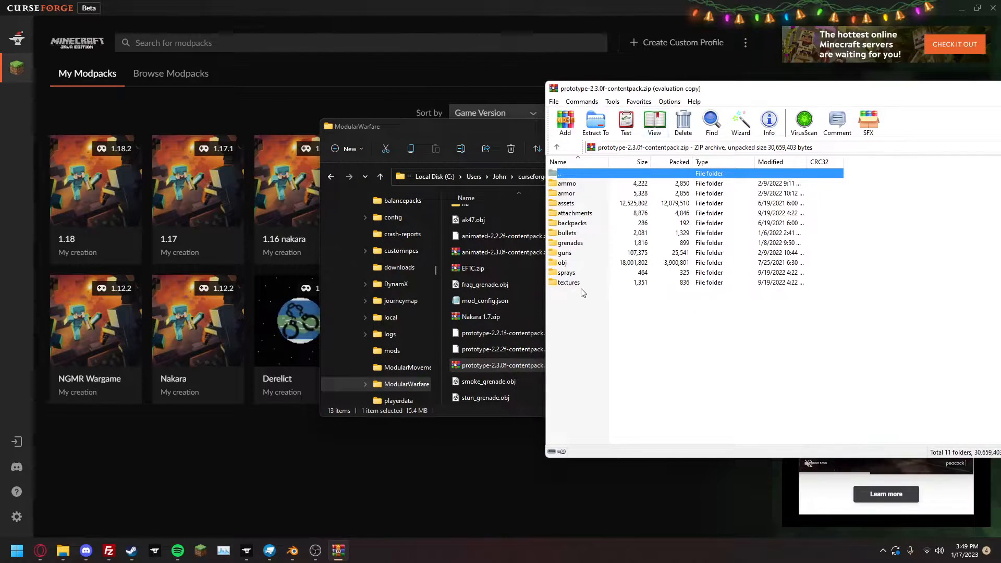
double_click(590, 282)
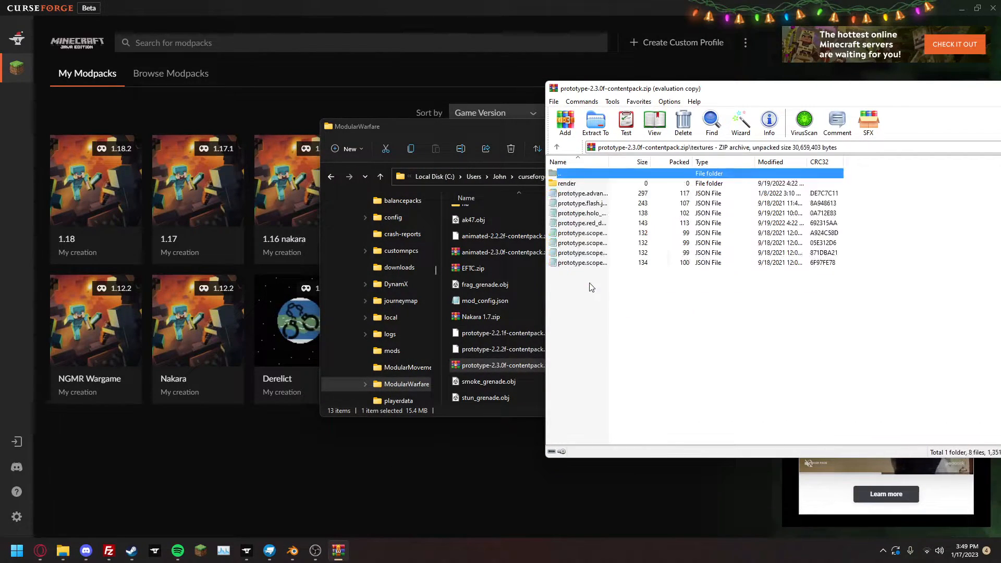
key("BackSpace")
double_click(576, 264)
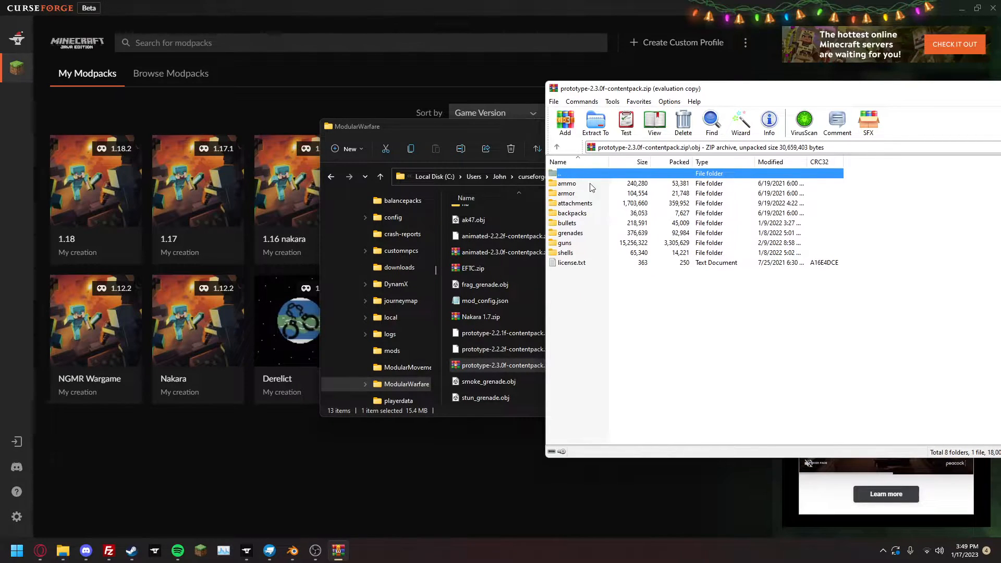
key("BackSpace")
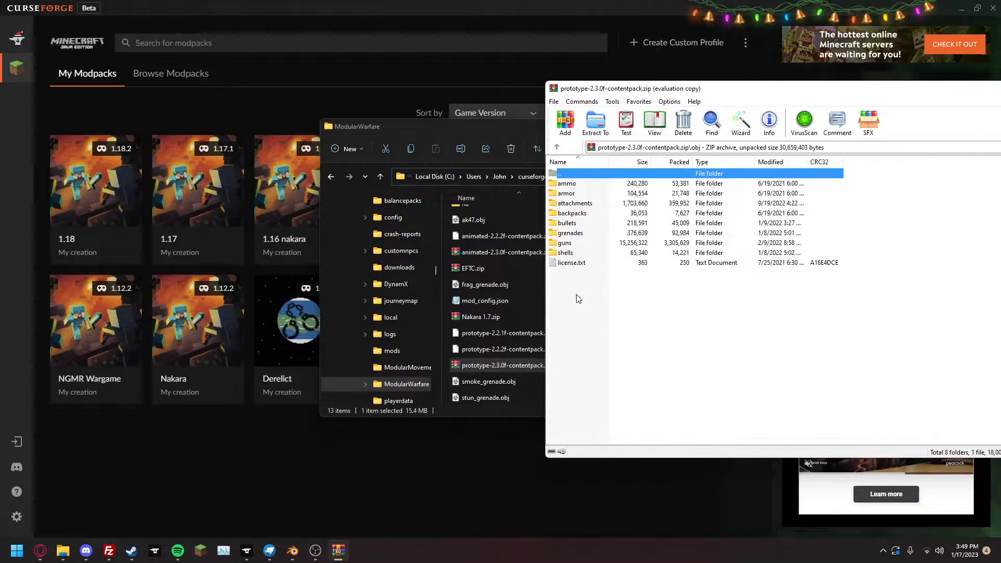
double_click(591, 271)
left_click_drag(601, 243, 597, 184)
key("BackSpace")
left_click(707, 358)
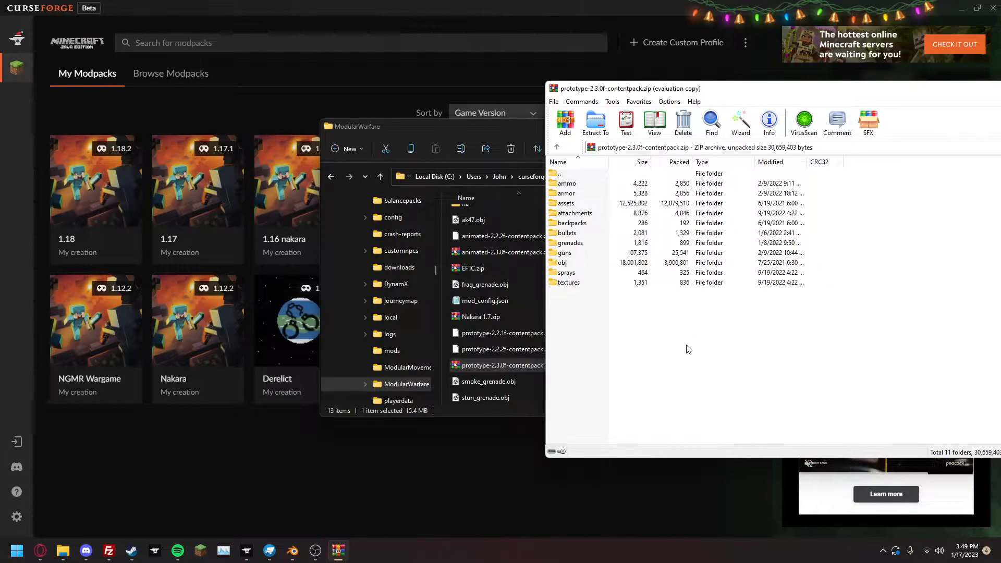
key("alt+F4")
left_click(821, 306)
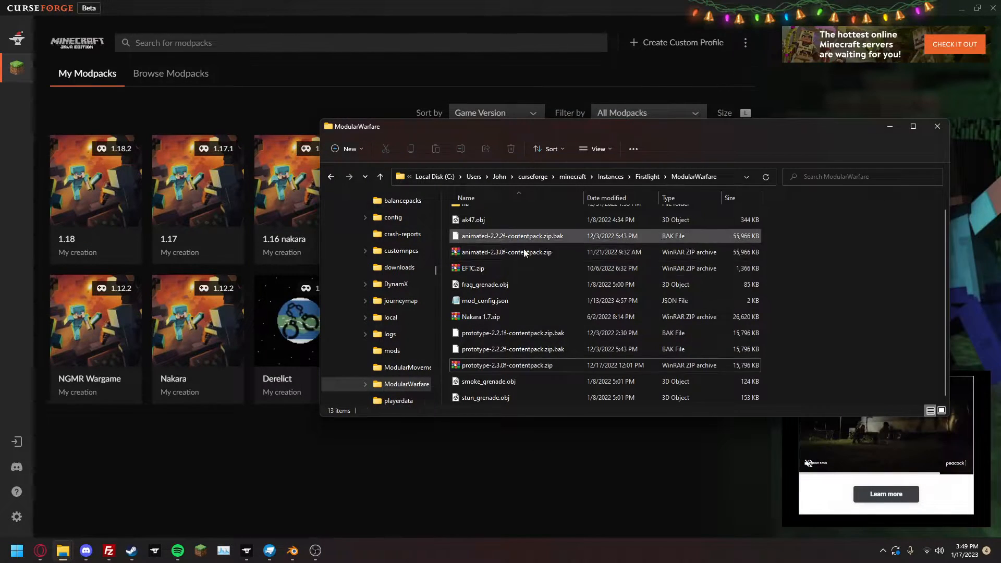
- Browse the na content pack to assets/modularwarfare/gltf/guns and look through its gun model files
scroll(477, 211, "up", 1)
double_click(477, 214)
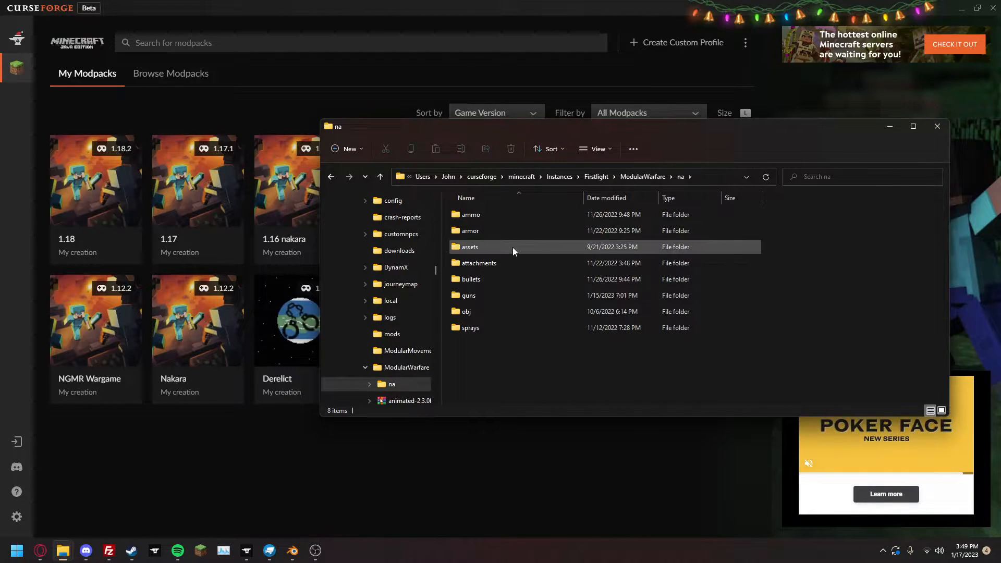
double_click(512, 247)
double_click(458, 214)
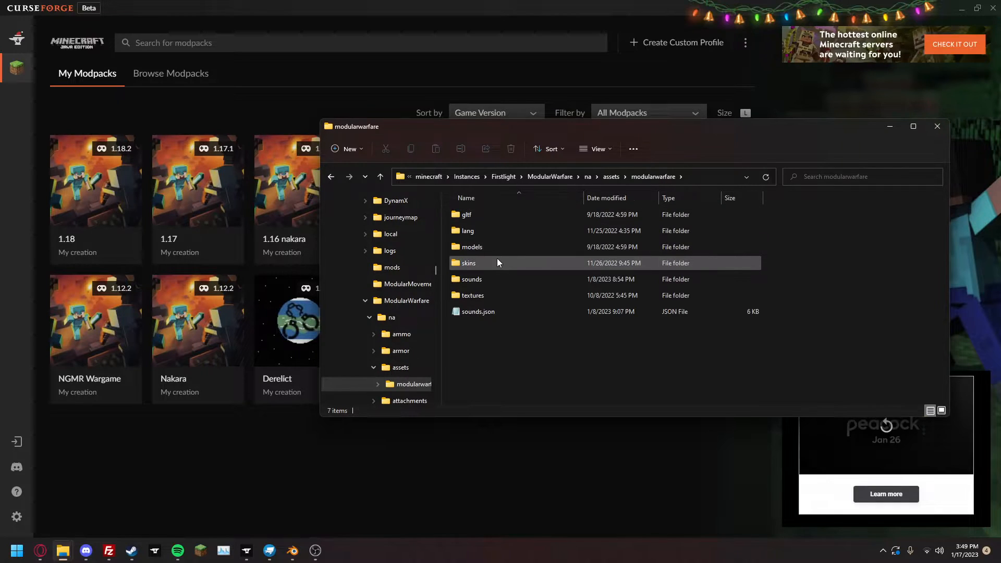
double_click(493, 215)
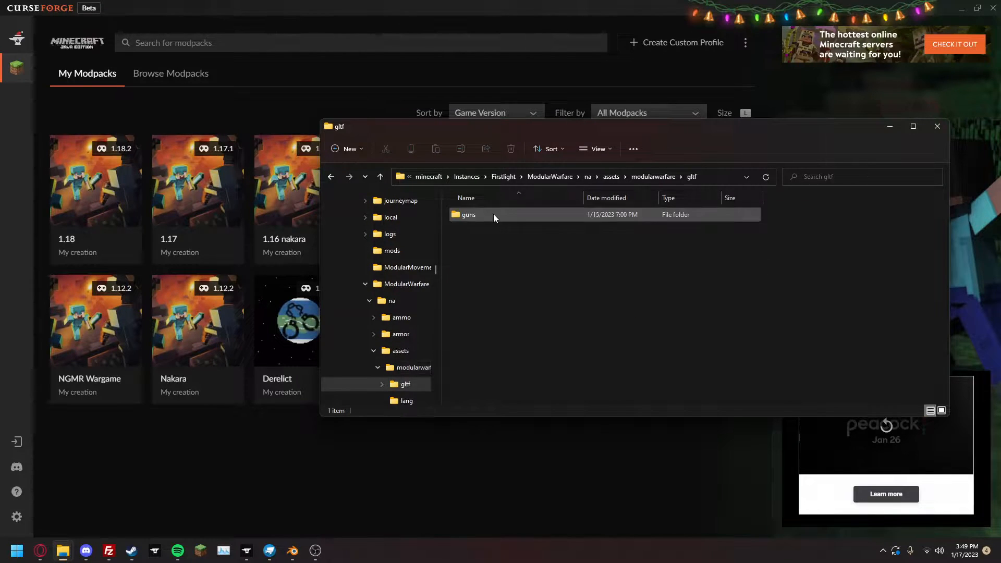
double_click(517, 214)
scroll(536, 351, "down", 7)
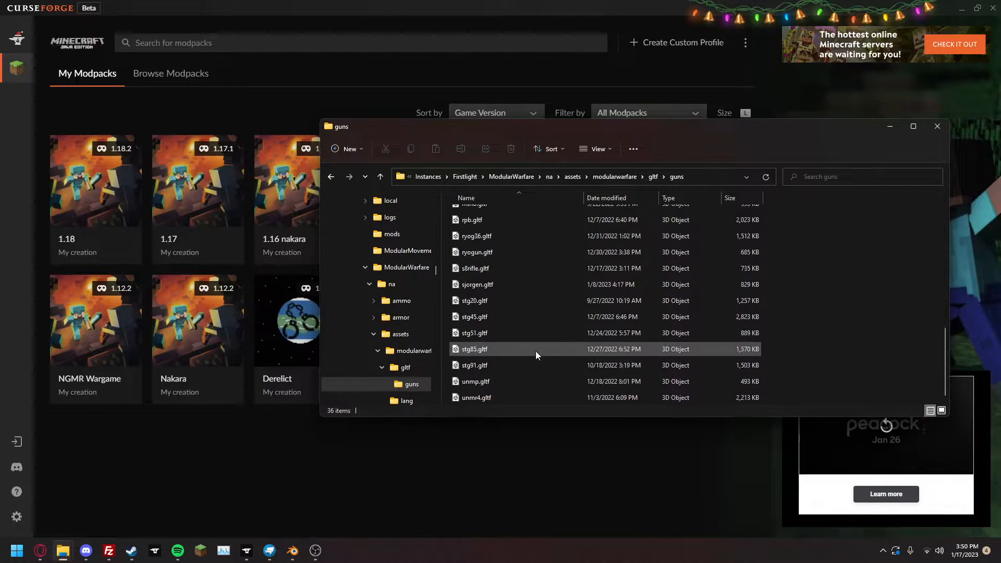
key("alt+Left")
- Switch back to Blender and set the export location to na/assets/modularwarfare/gltf/guns
left_click(315, 550)
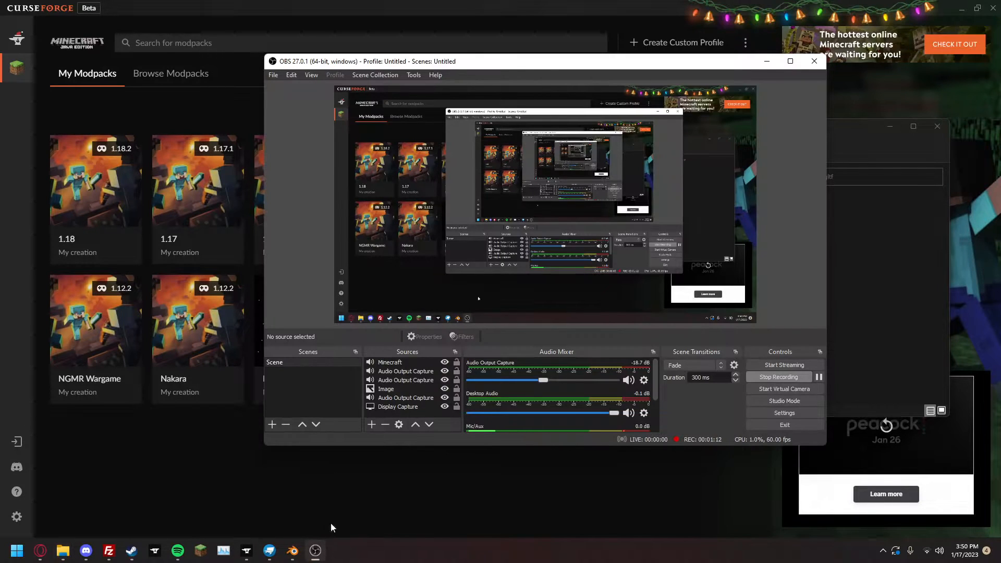
left_click(312, 482)
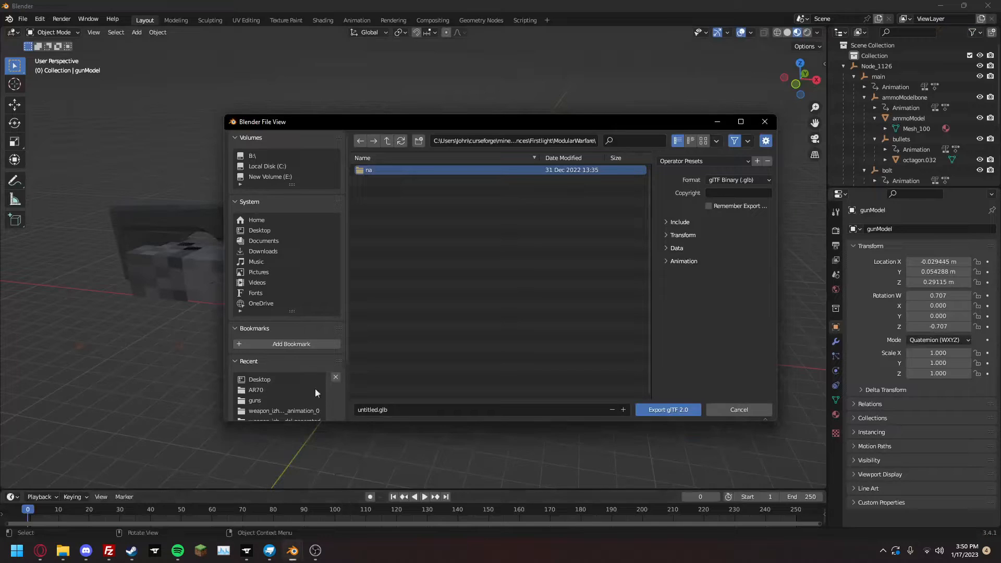
double_click(445, 170)
left_click(414, 191)
double_click(414, 191)
double_click(405, 172)
double_click(405, 170)
double_click(406, 170)
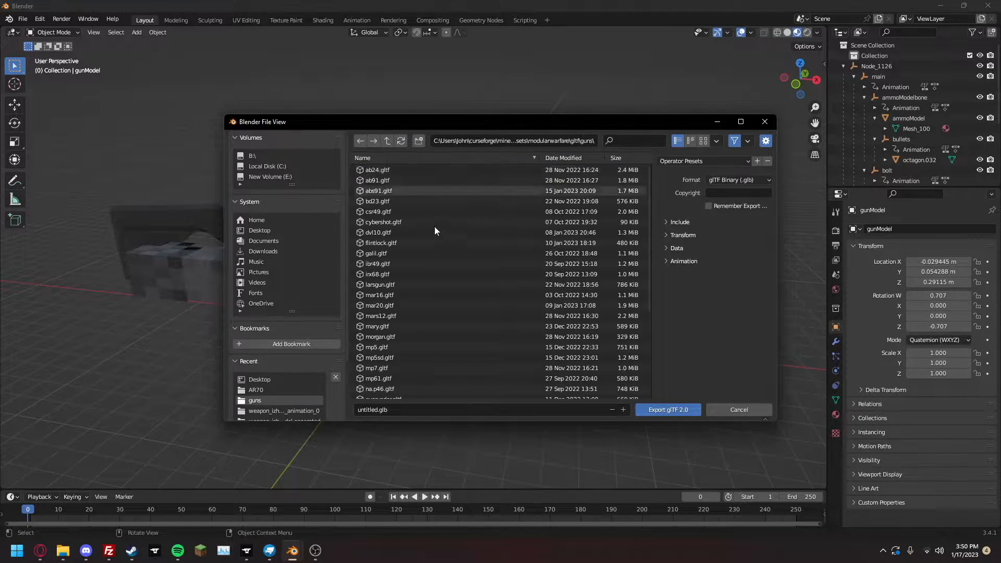
- Export the gun model as bren in glTF Embedded (.gltf) format
left_click(388, 410)
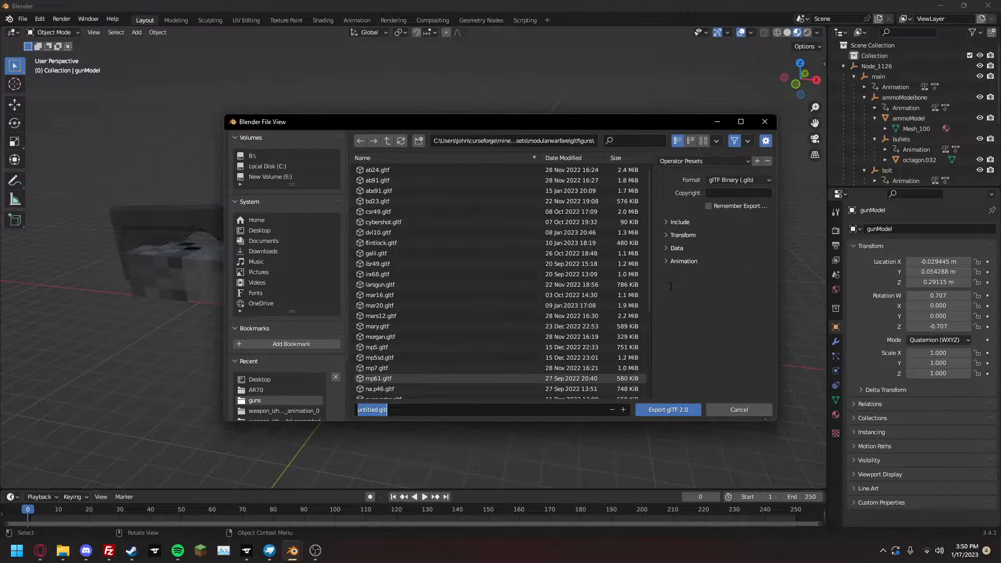
type("bren")
left_click(715, 180)
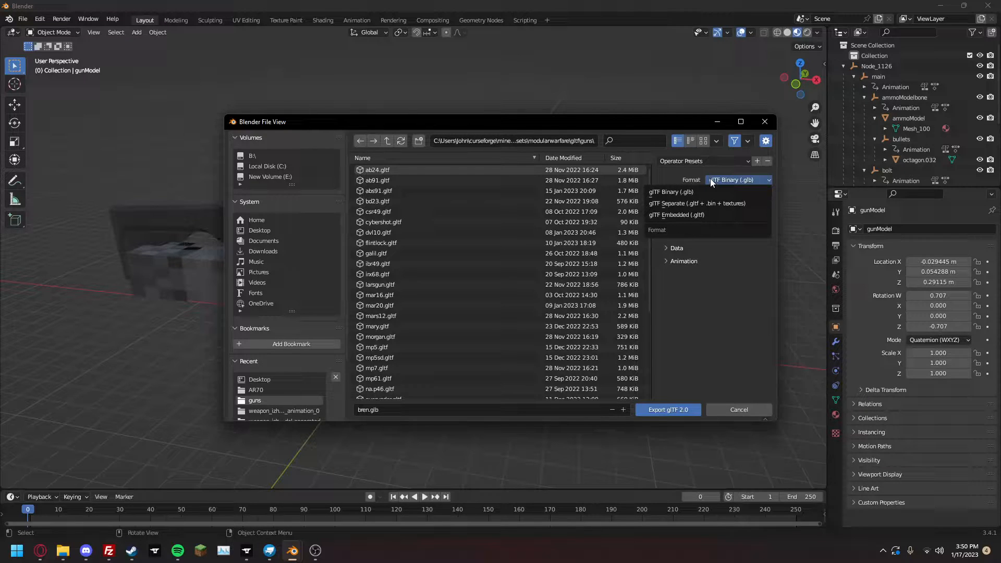
left_click(675, 215)
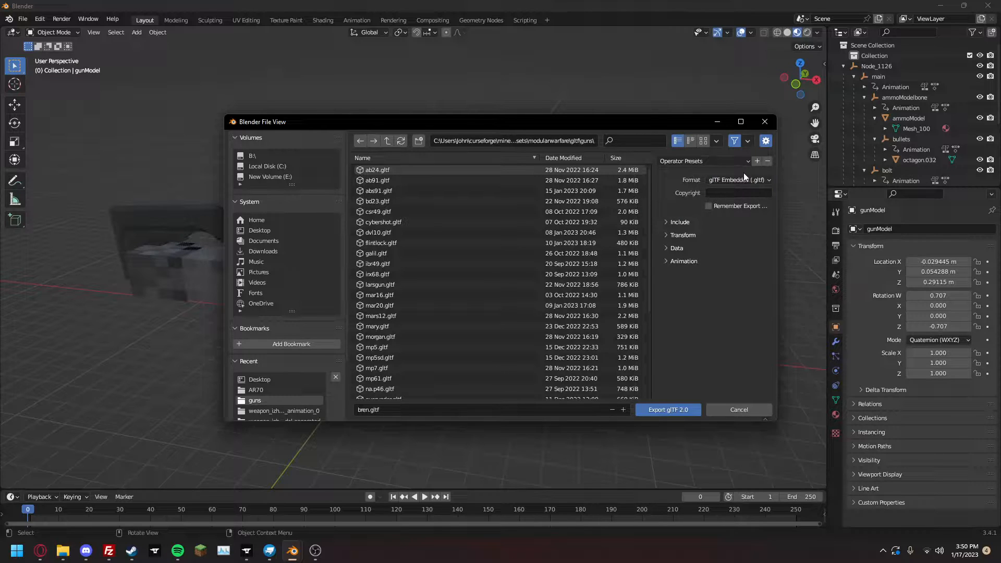
left_click(677, 409)
- Switch to CurseForge, open the Firstlight profile's folder and browse to ModularWarfare/na/guns
mouse_move(246, 550)
left_click(306, 505)
right_click(410, 305)
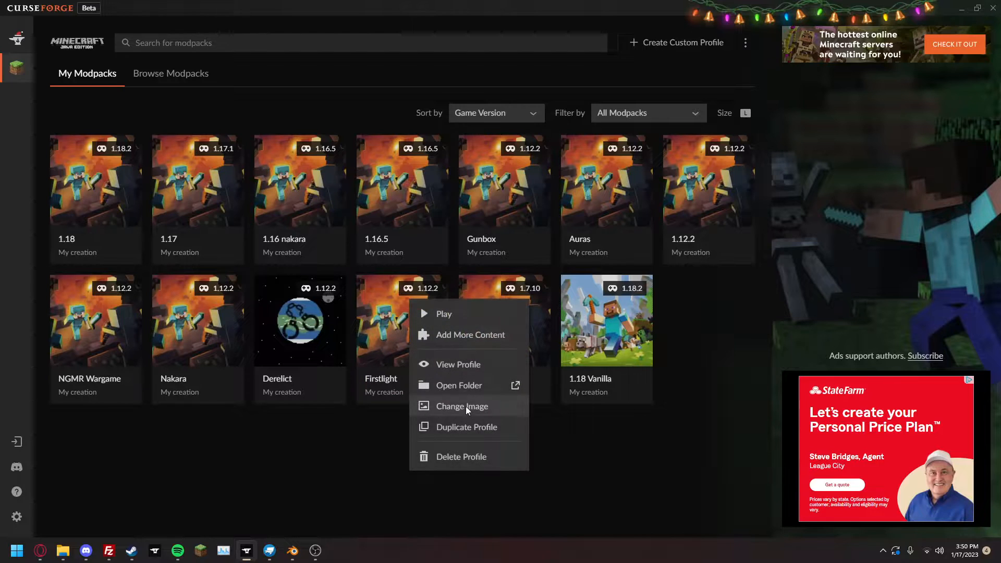
left_click(472, 388)
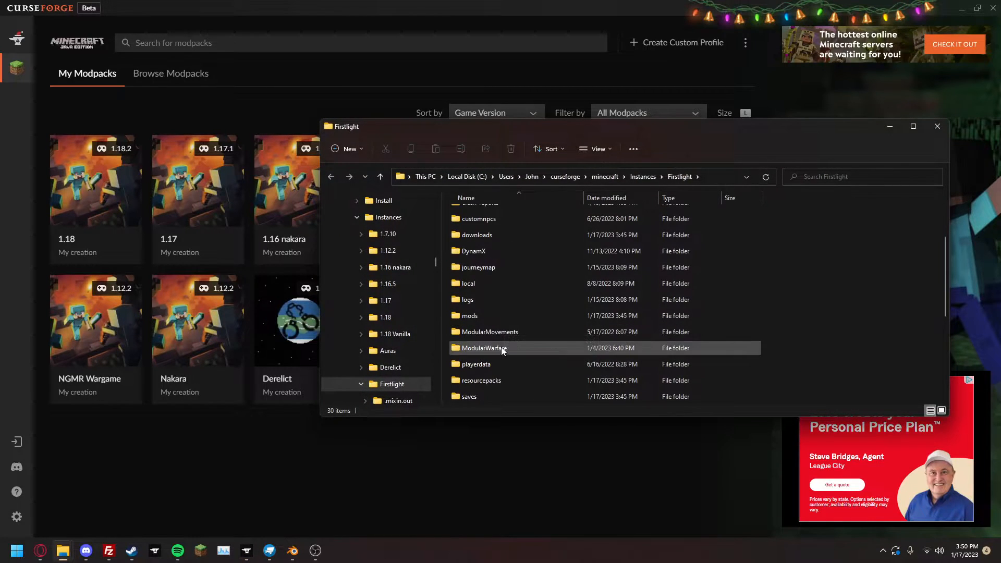
double_click(495, 348)
left_click(497, 216)
double_click(498, 217)
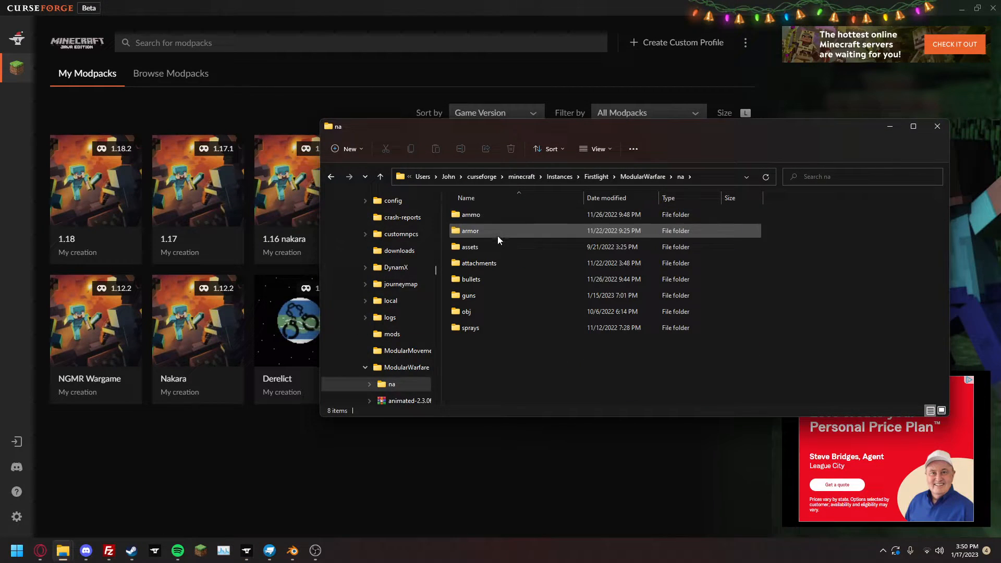
double_click(500, 296)
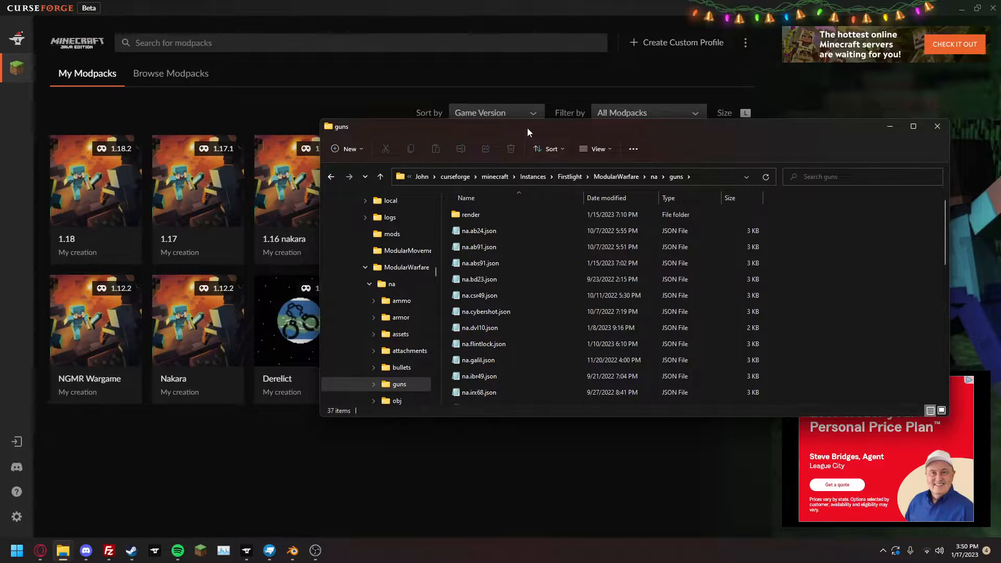
- Open animated-2.3.0f-contentpack.zip from the ModularWarfare folder and browse to its guns folder
left_click_drag(528, 128, 412, 92)
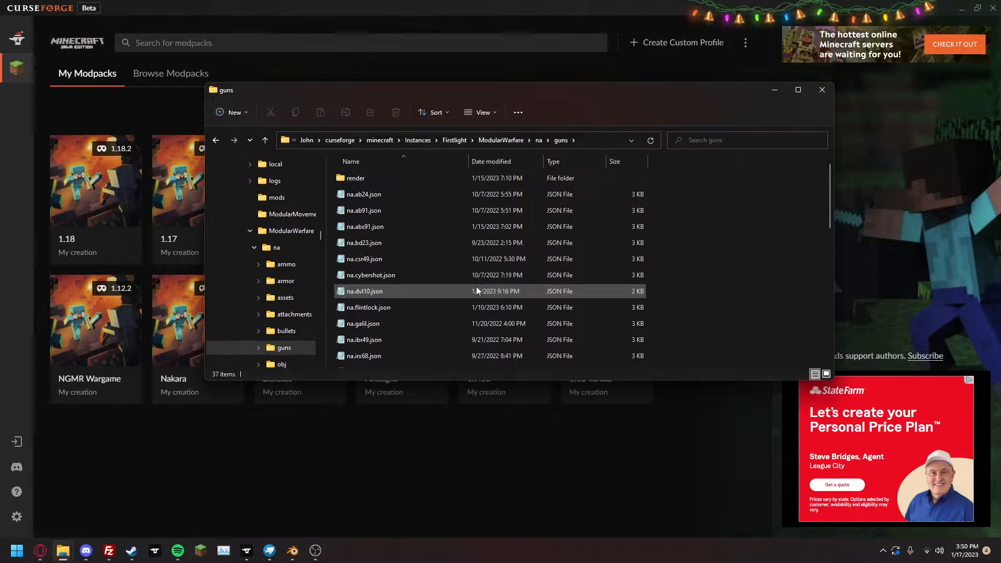
key("BackSpace")
key("BackSpace")
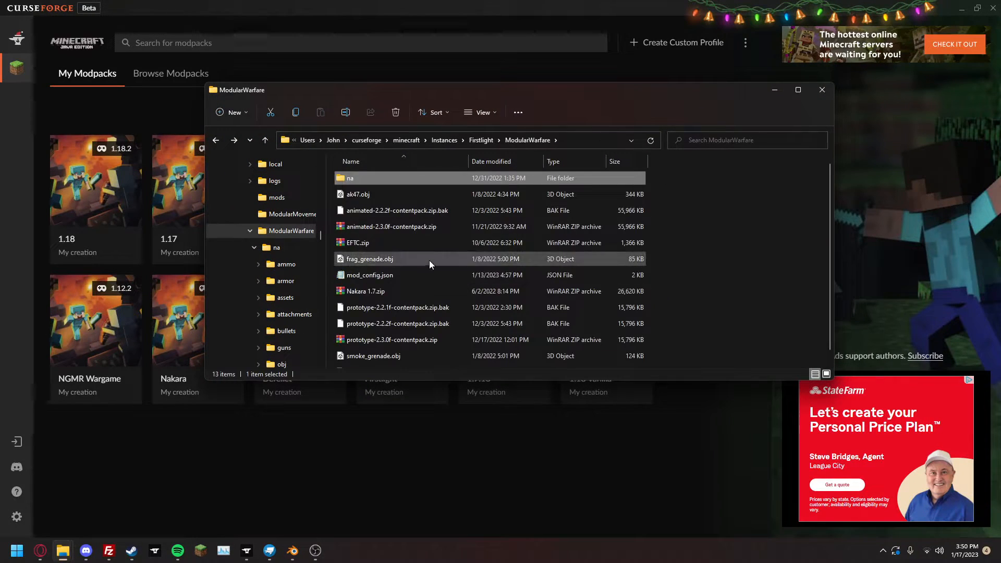
double_click(421, 227)
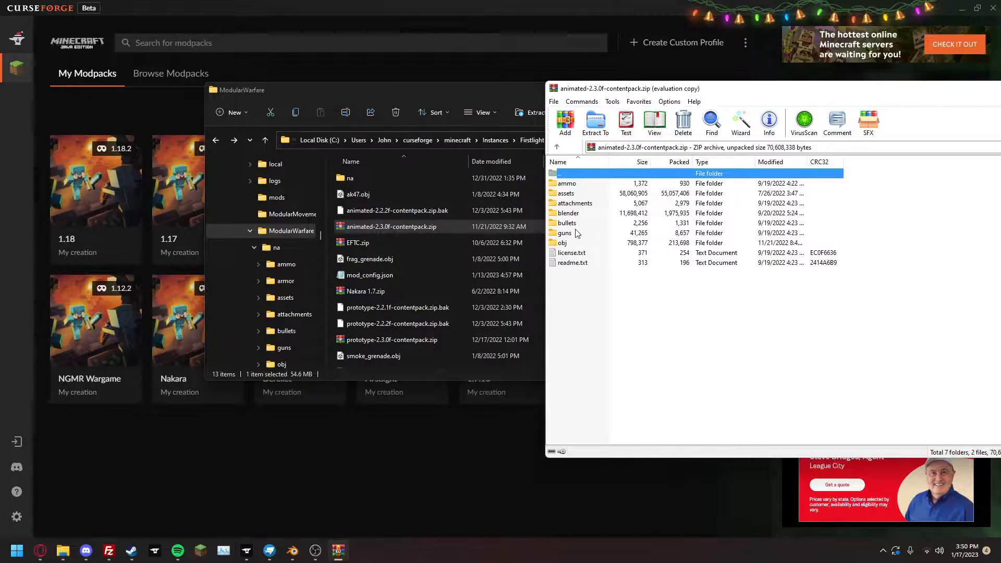
left_click(991, 233)
double_click(580, 233)
- Reopen the na/guns folder, and examine the internalName entry of tcp.m4a4.json in the animated content pack archive
double_click(394, 182)
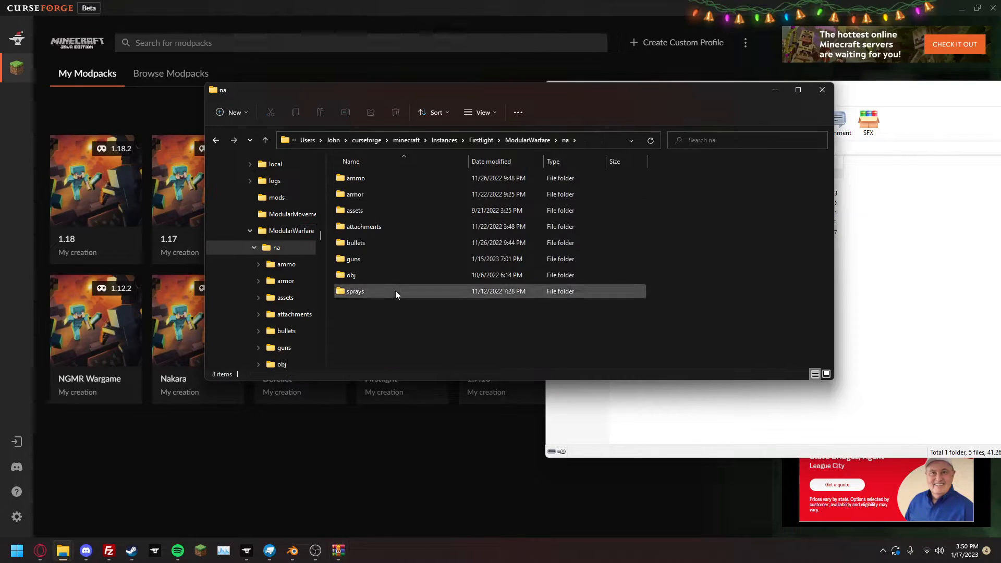
double_click(410, 259)
left_click(975, 347)
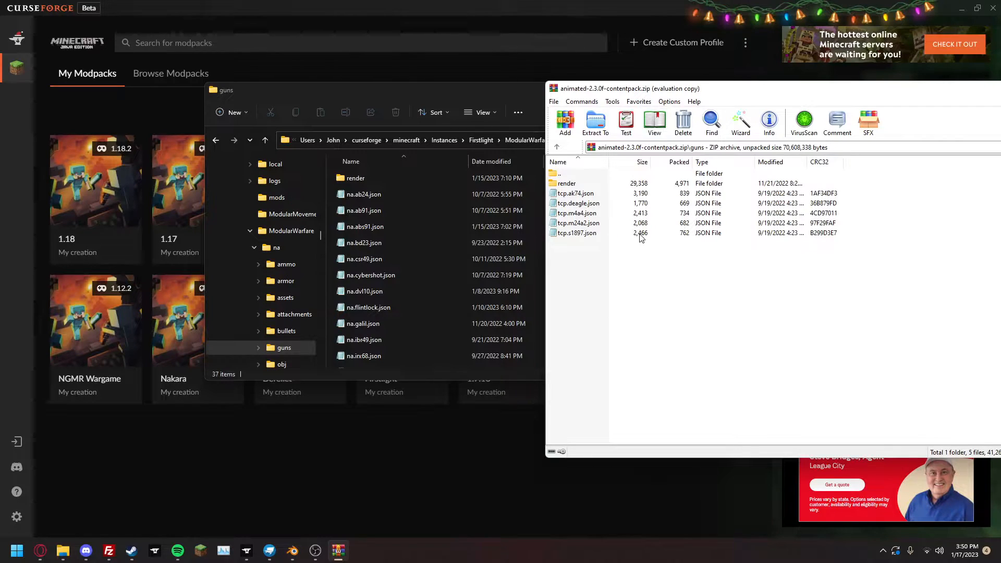
double_click(639, 214)
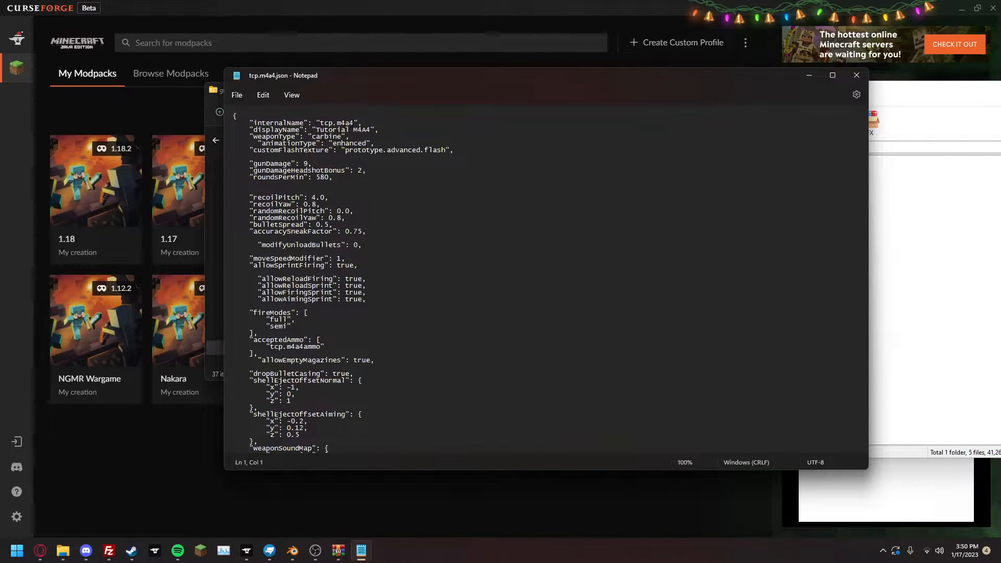
left_click_drag(317, 124, 359, 124)
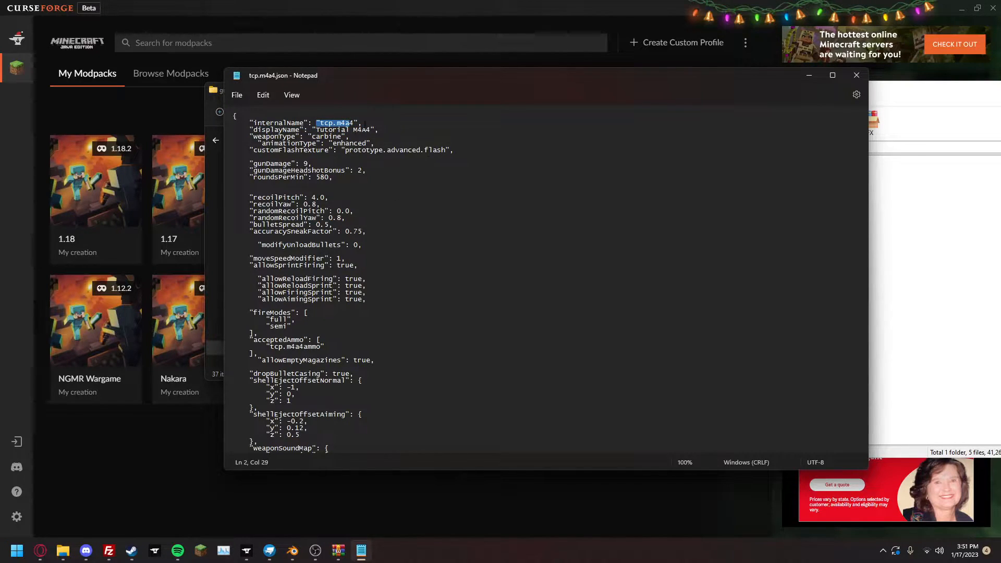
left_click(856, 75)
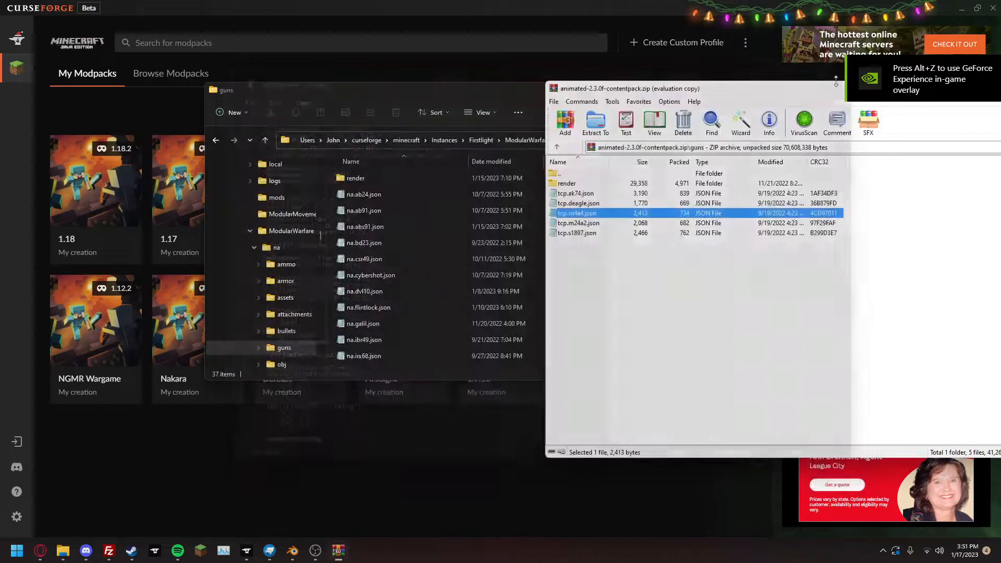
key("Escape")
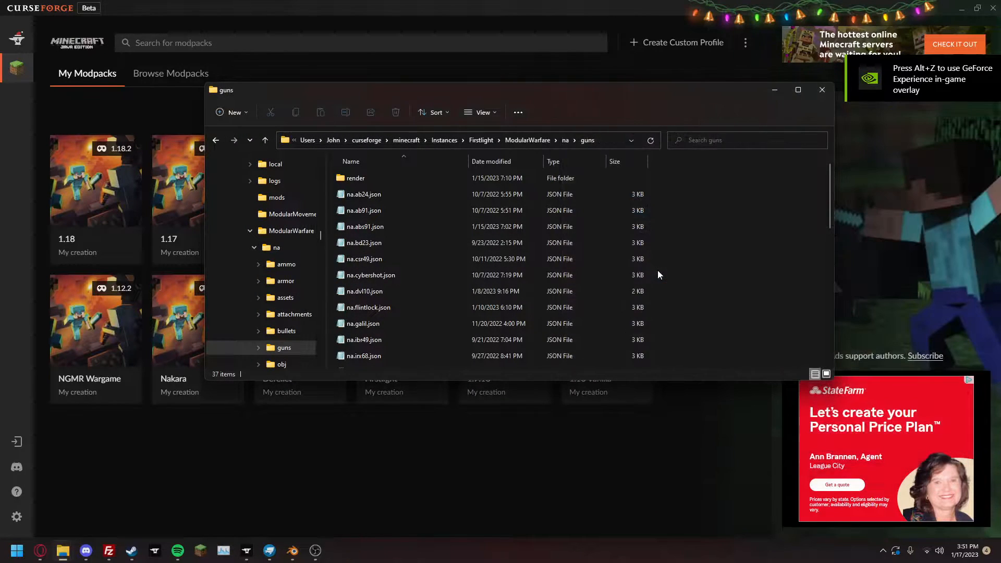
- Duplicate na.unmr4.json in the na/guns folder and name the copy na.bren.json
scroll(412, 297, "down", 5)
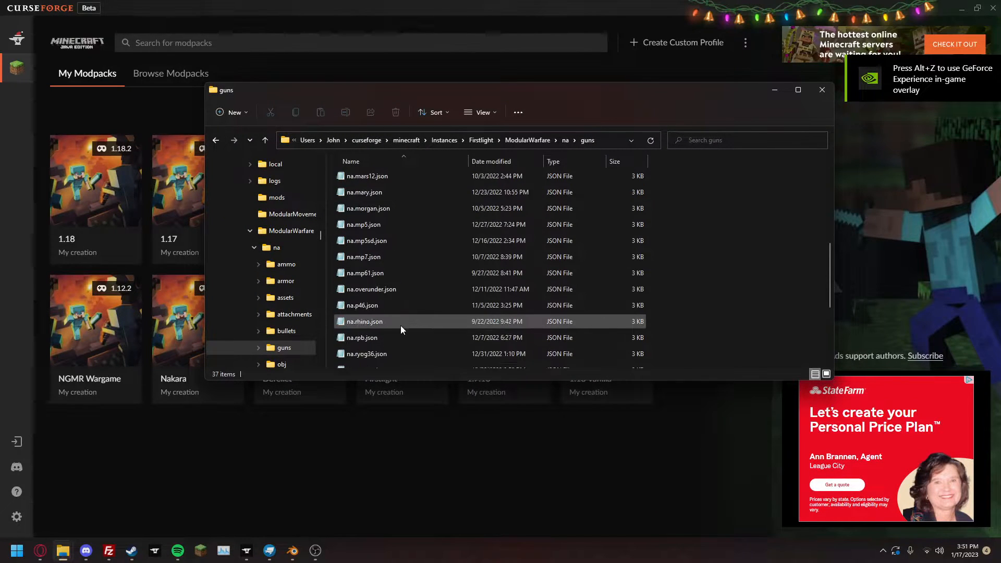
scroll(400, 328, "down", 3)
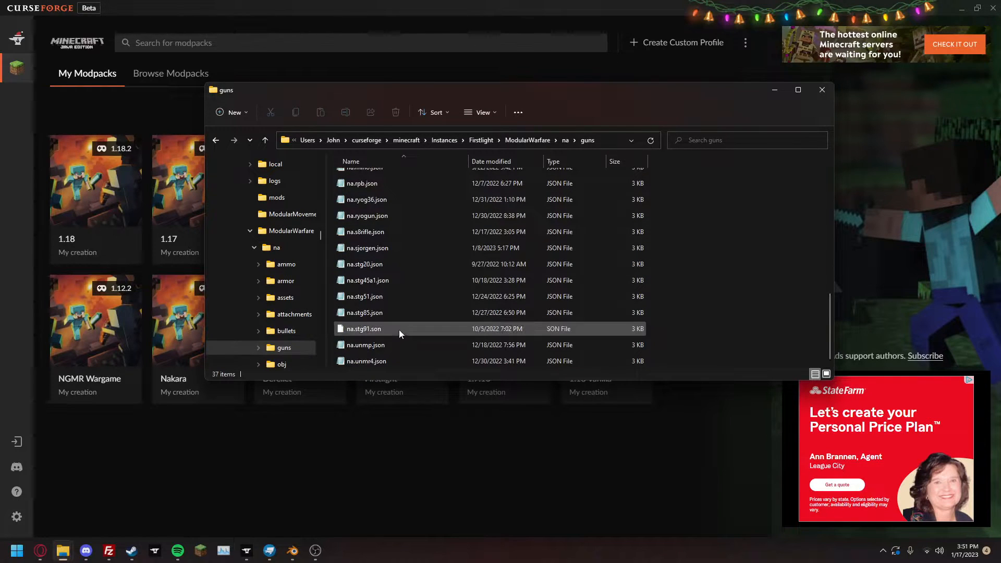
left_click(394, 360)
key("ctrl+c")
key("ctrl+v")
key("F2")
key("BackSpace")
key("BackSpace")
key("BackSpace")
key("BackSpace")
key("BackSpace")
key("BackSpace")
key("BackSpace")
key("BackSpace")
key("BackSpace")
key("BackSpace")
key("BackSpace")
key("BackSpace")
type(".bren")
key("Return")
- Open na.bren.json and set its internalName to na.bren and its displayName to KAMAR-53
key("Return")
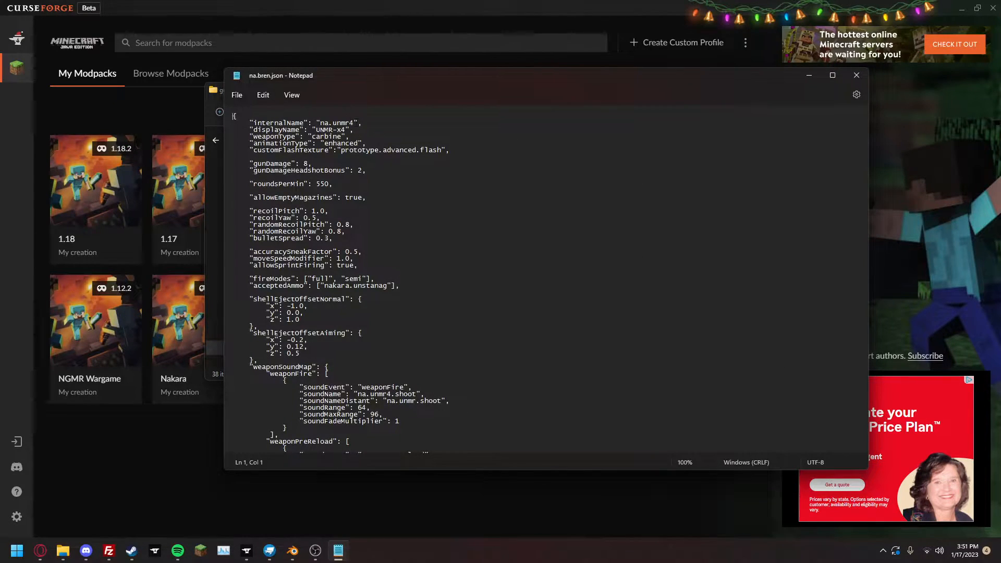
left_click_drag(354, 122, 334, 122)
type("bren")
left_click_drag(320, 129, 345, 129)
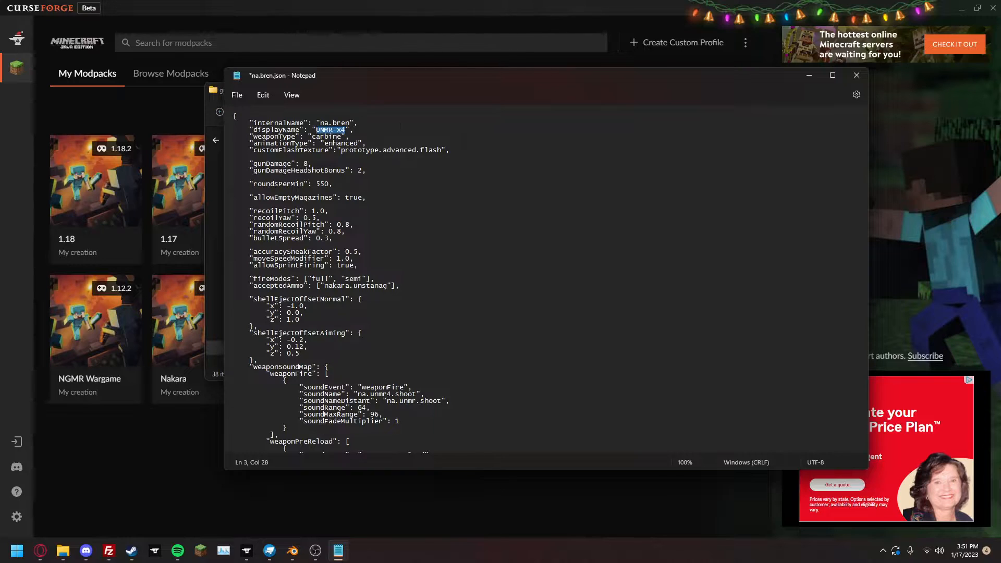
type("KAMAR")
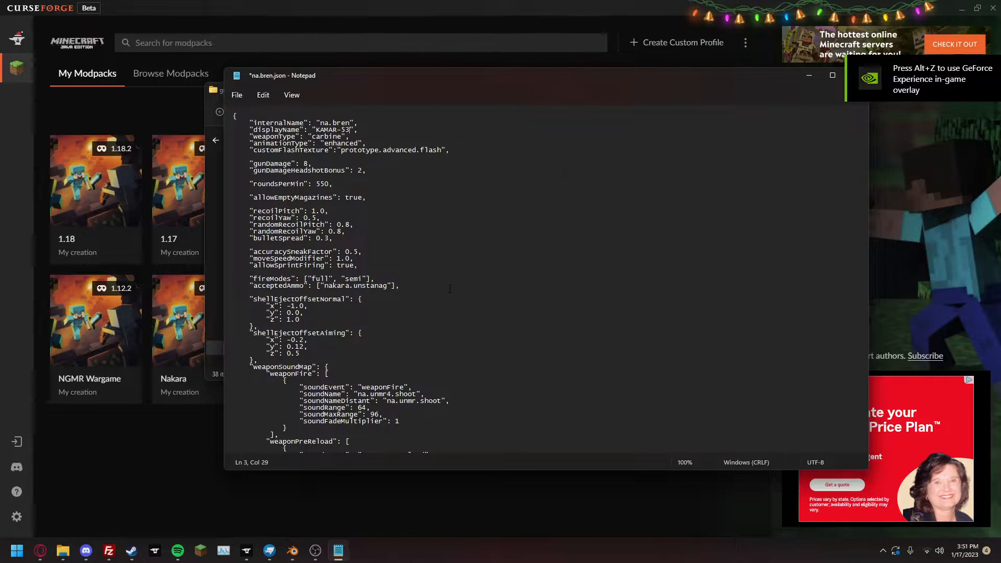
- Review the animation type, damage, fire rate, recoil, fire mode, ammo, shell ejection and sound entries of na.bren.json
left_click(307, 163)
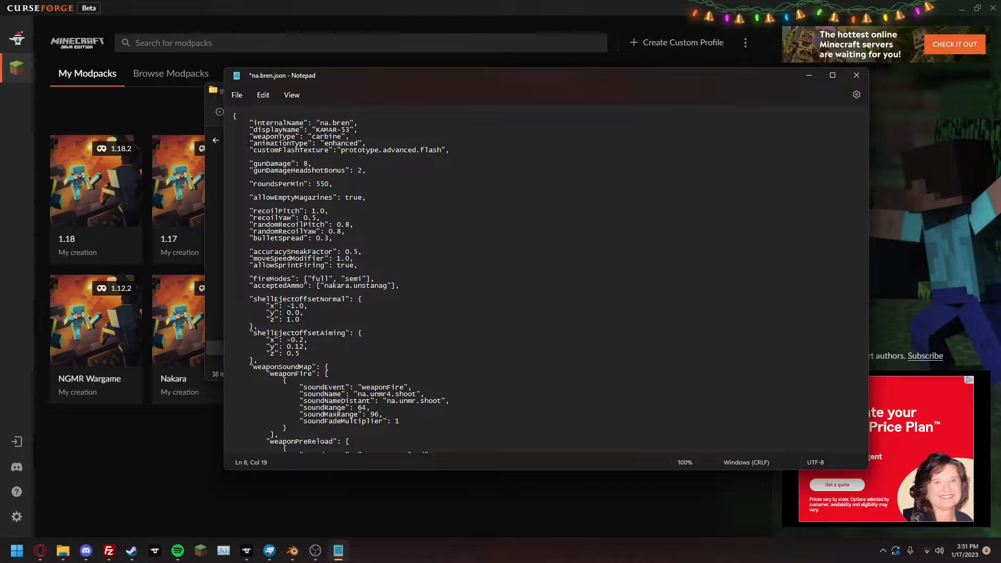
left_click_drag(250, 143, 367, 142)
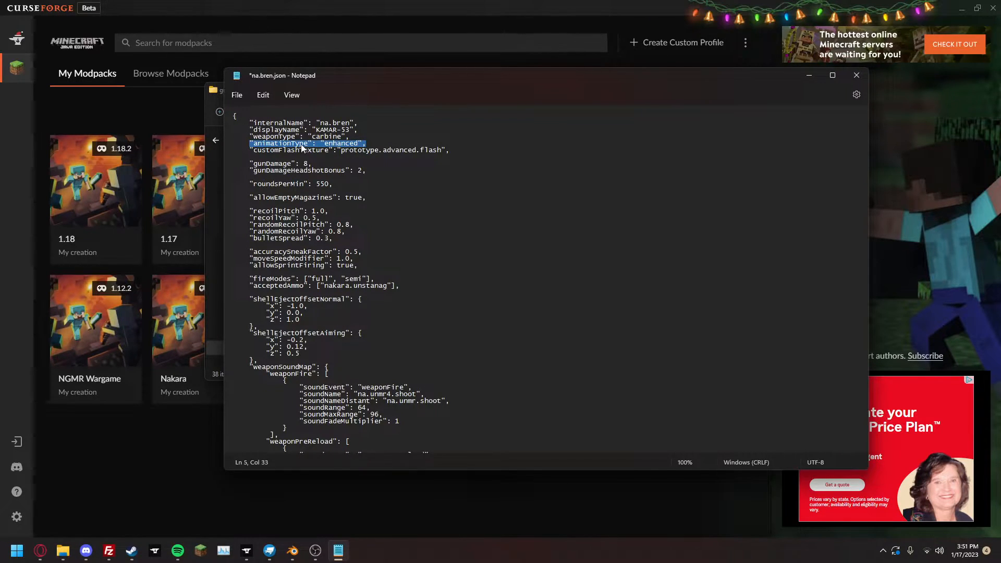
left_click(356, 191)
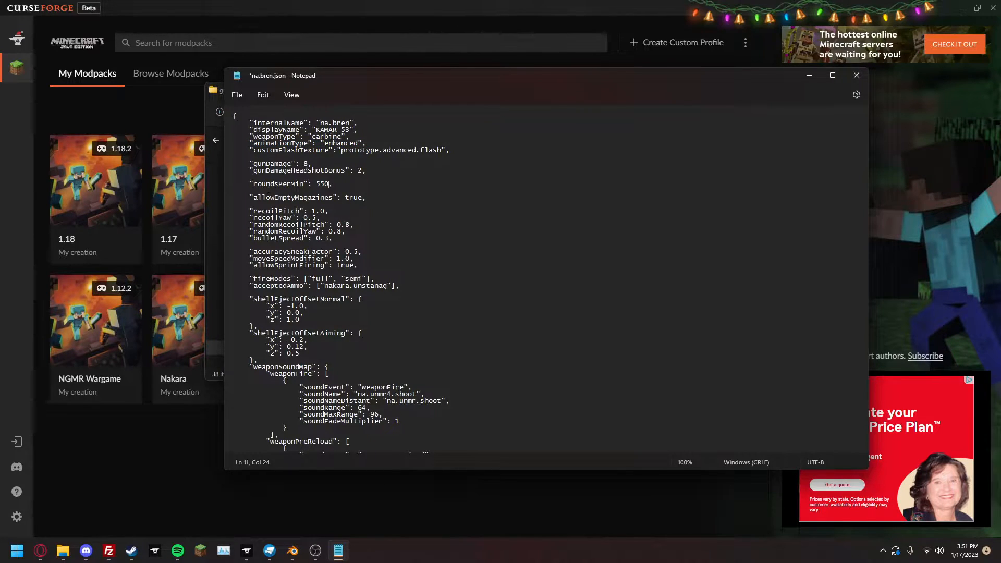
left_click(321, 211)
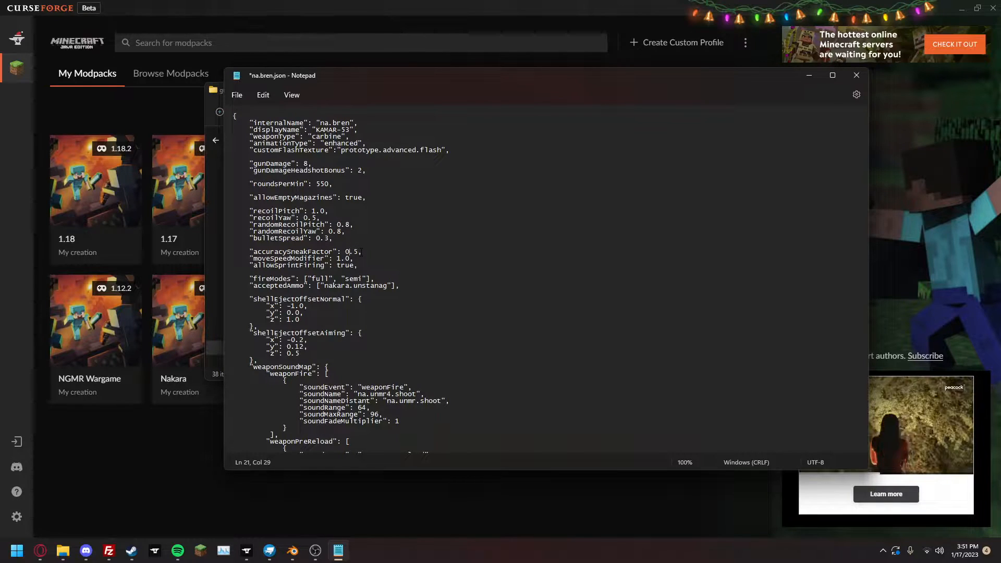
key("Down")
scroll(355, 258, "down", 2)
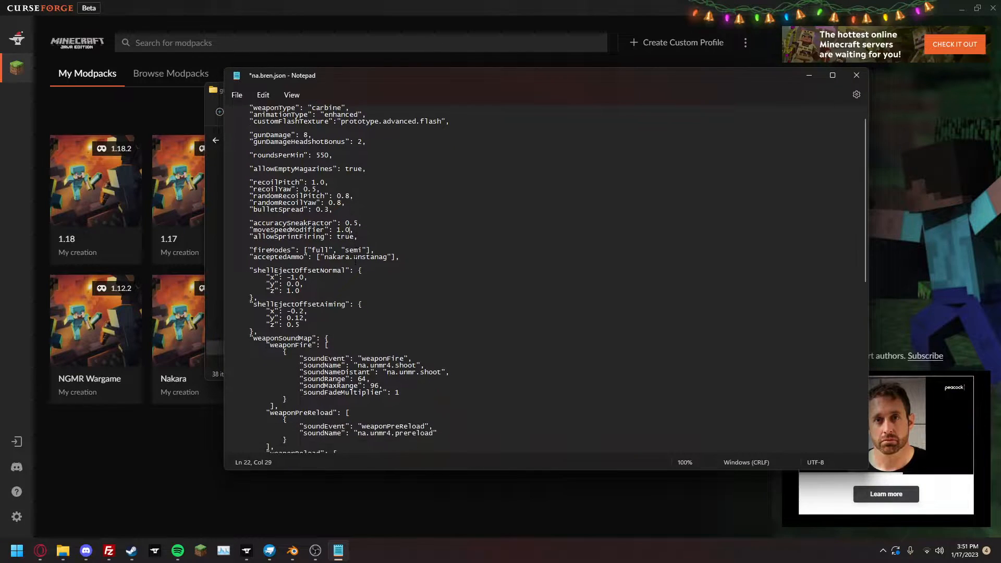
left_click(349, 237)
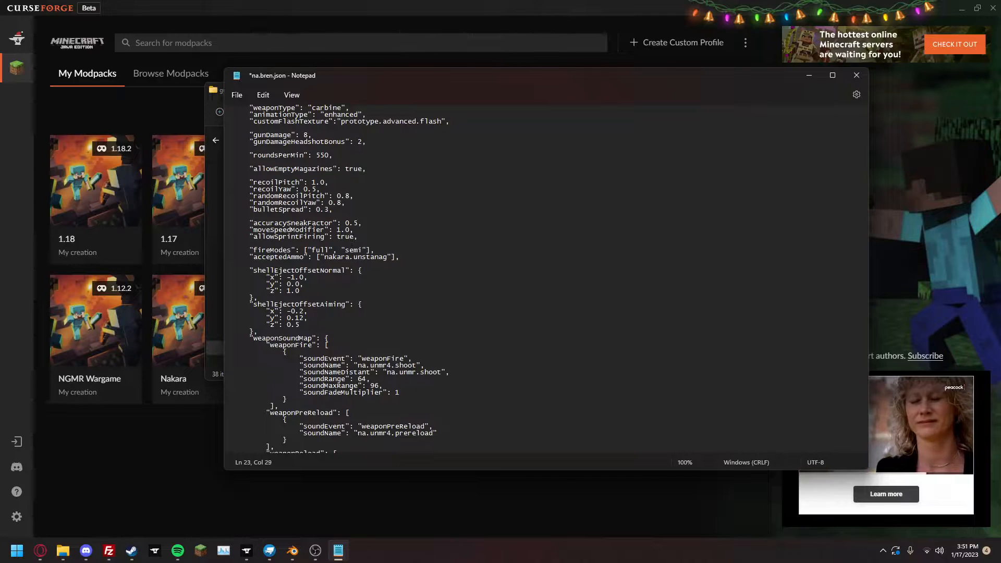
scroll(348, 237, "down", 4)
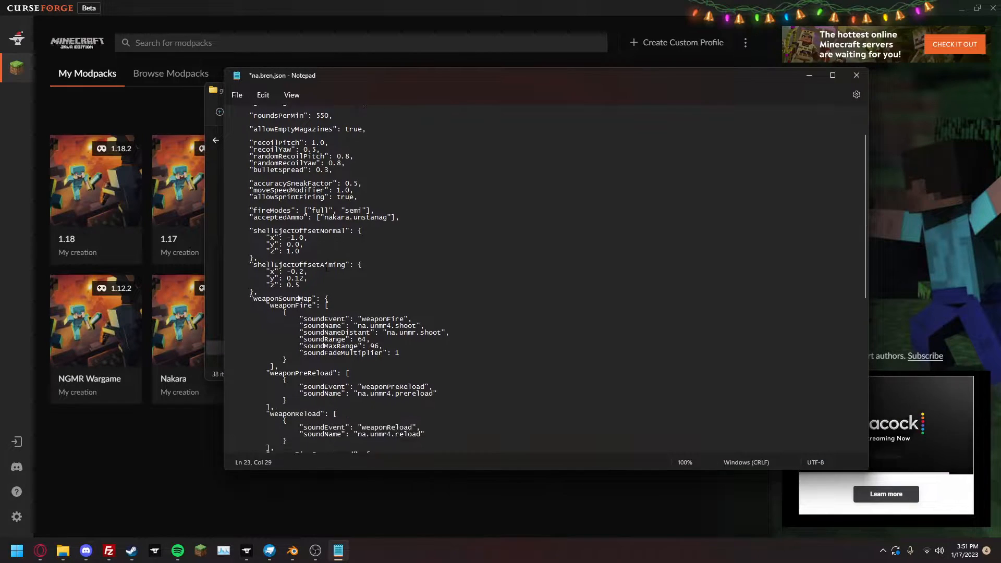
scroll(347, 336, "down", 3)
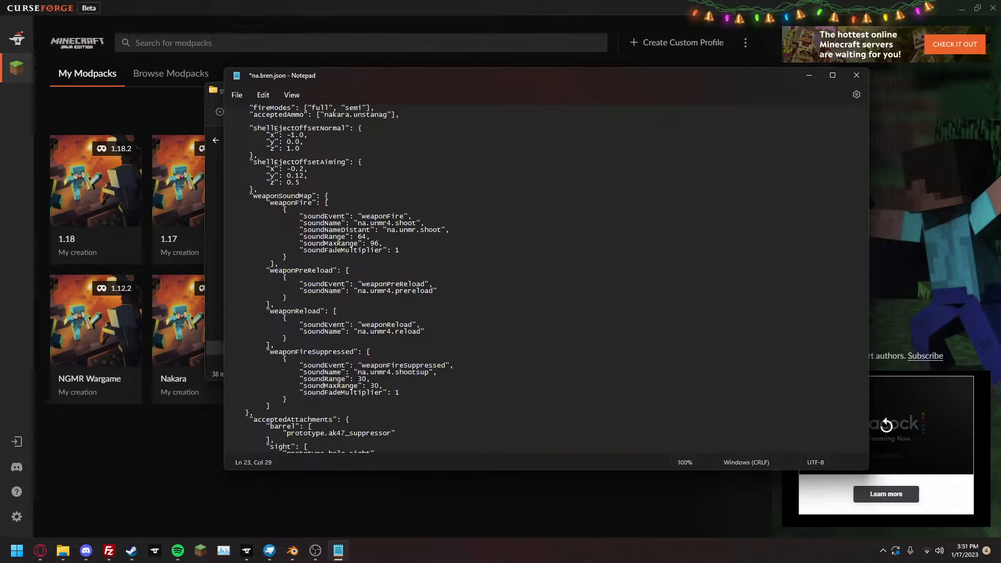
scroll(347, 337, "up", 2)
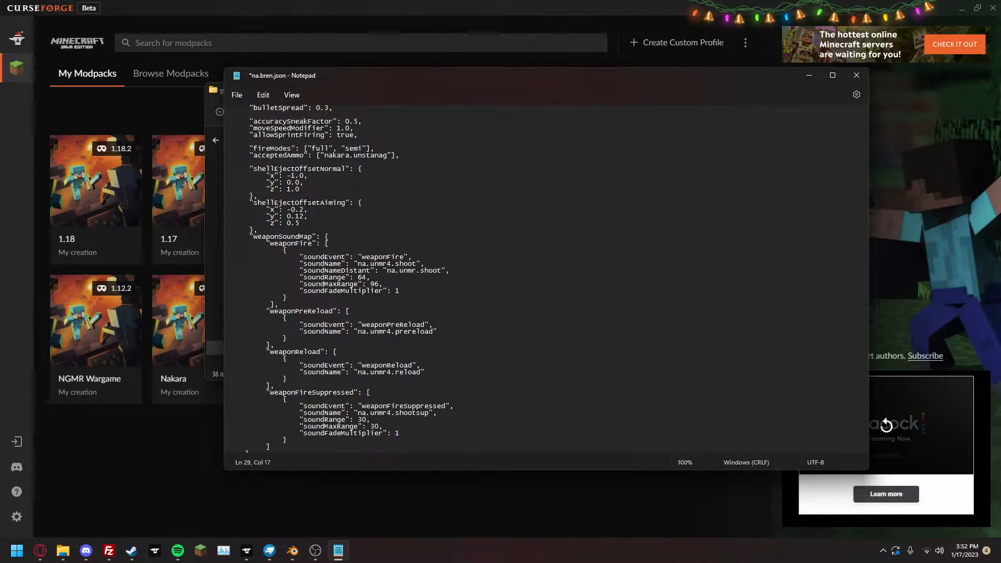
- Examine the acceptedAttachments section of na.bren.json, especially its sight entries
scroll(555, 279, "down", 11)
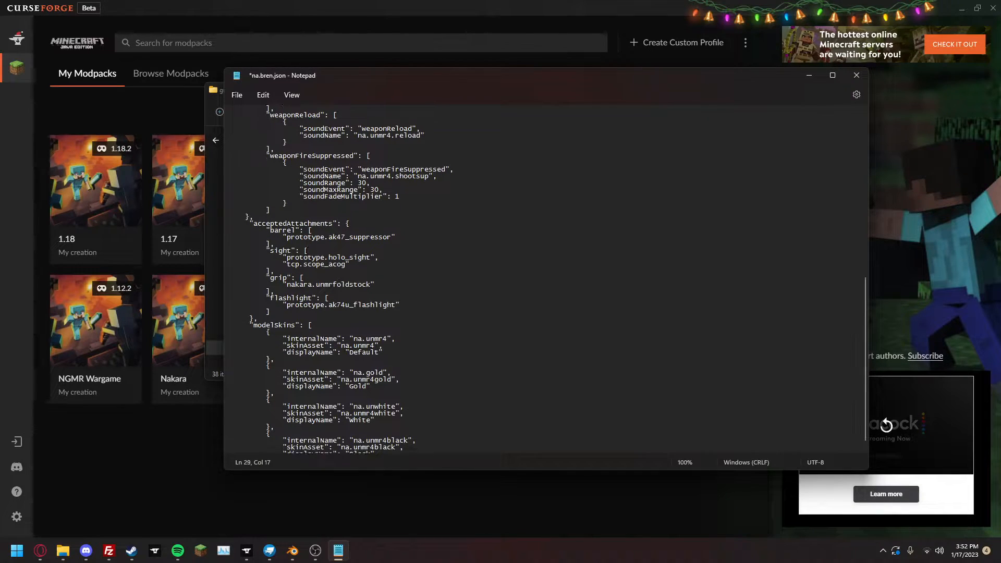
scroll(274, 230, "down", 1)
left_click(273, 230)
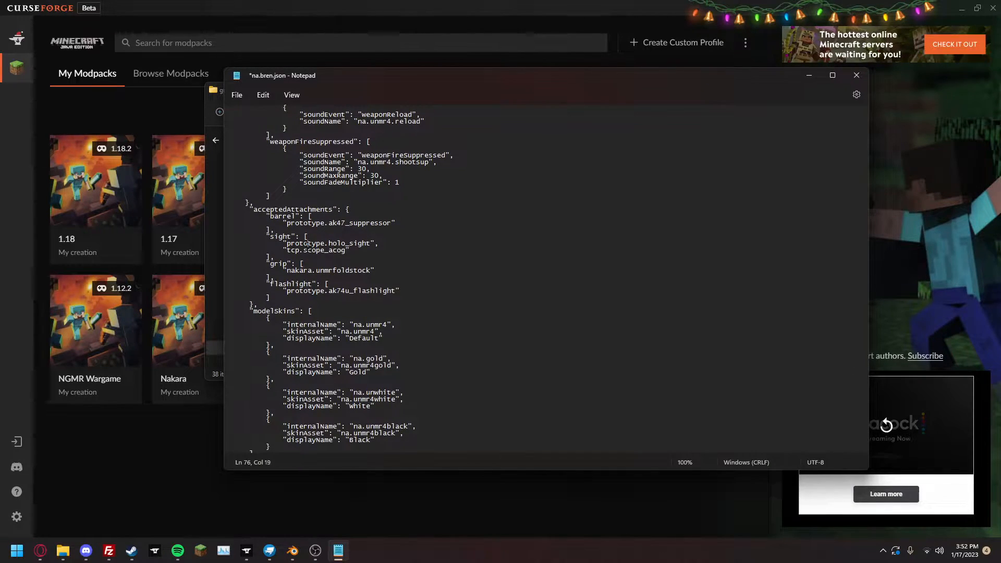
left_click_drag(282, 245, 336, 244)
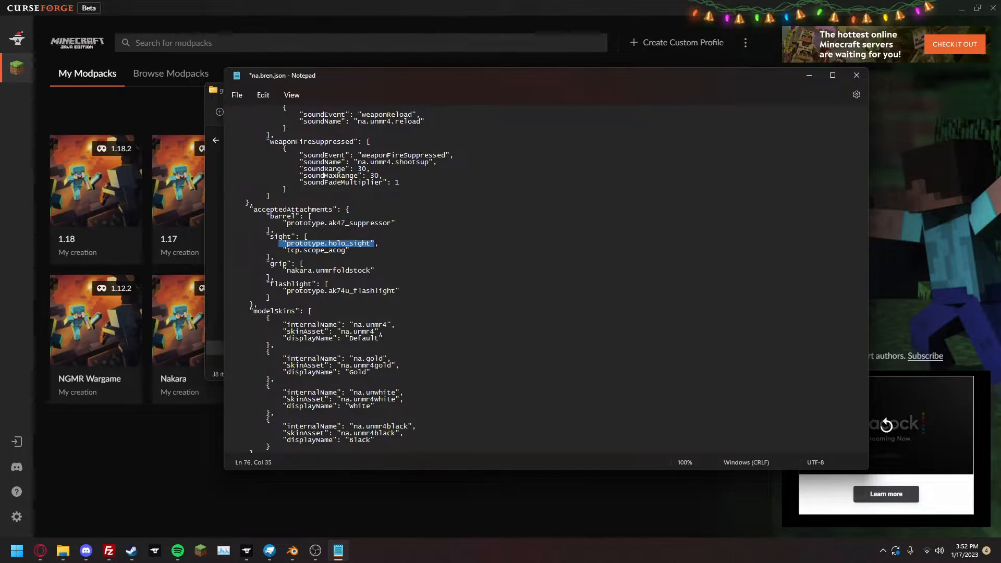
left_click(378, 243)
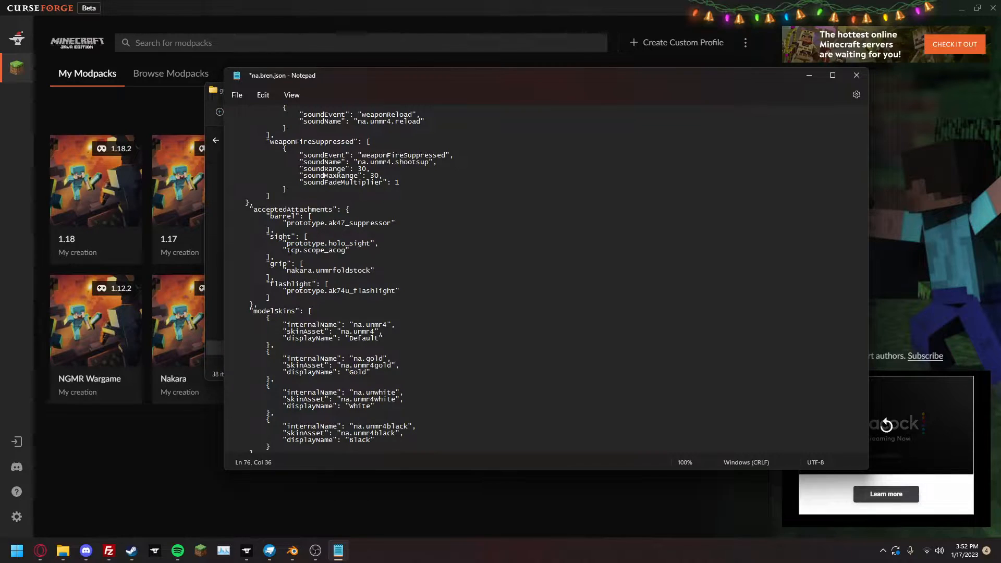
left_click(351, 251)
- Set the Default model skin's internalName and skinAsset to na.bren, and save and close na.bren.json
scroll(359, 338, "down", 1)
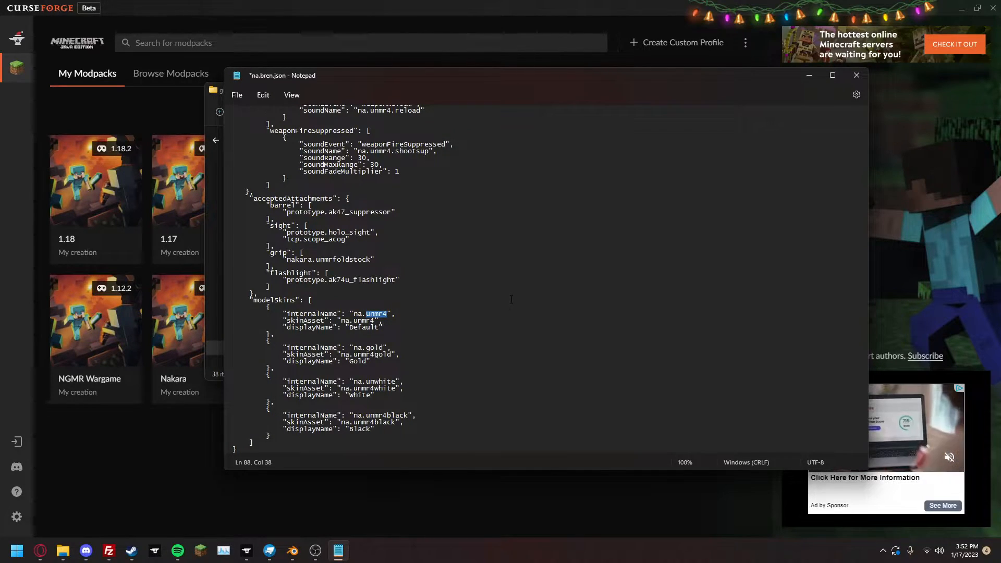
key("ctrl+z")
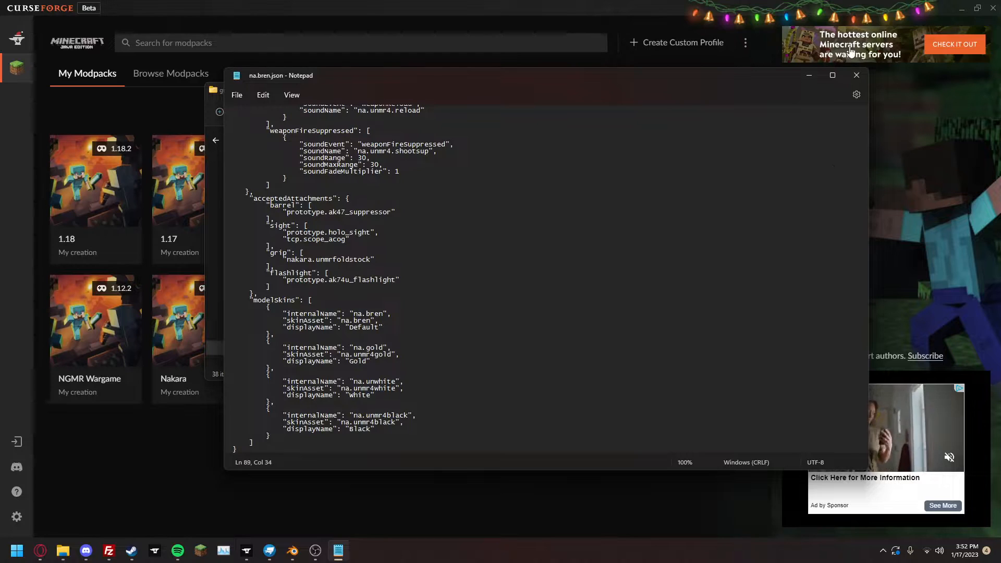
left_click(855, 76)
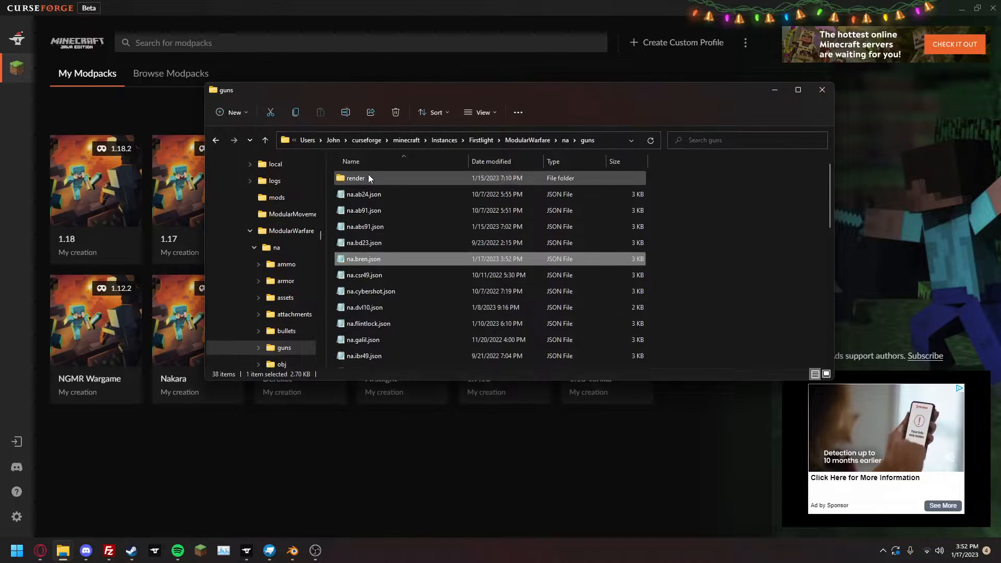
- Duplicate na.unmr4.render.json in the guns/render folder and name the copy na.bren.render.json
double_click(368, 174)
scroll(402, 268, "down", 5)
scroll(393, 302, "down", 3)
left_click(398, 361)
key("ctrl+c")
key("ctrl+v")
key("F2")
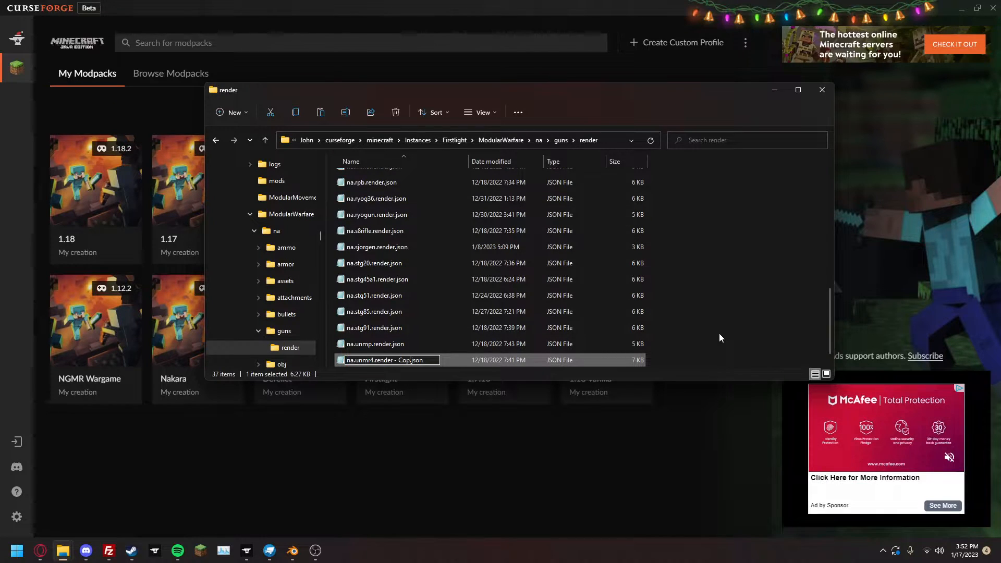
type("na.bren.")
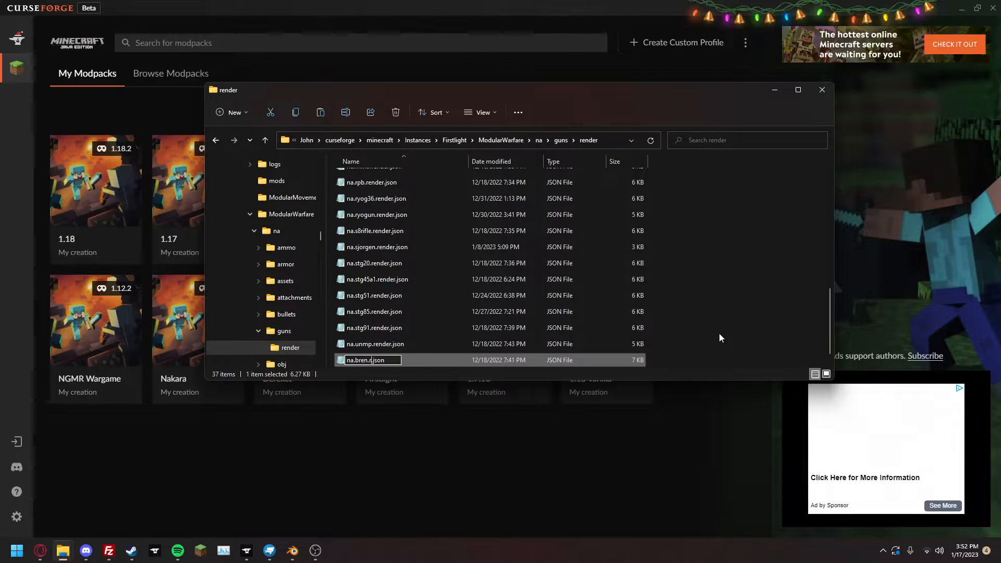
type("r")
type("ender")
key("Return")
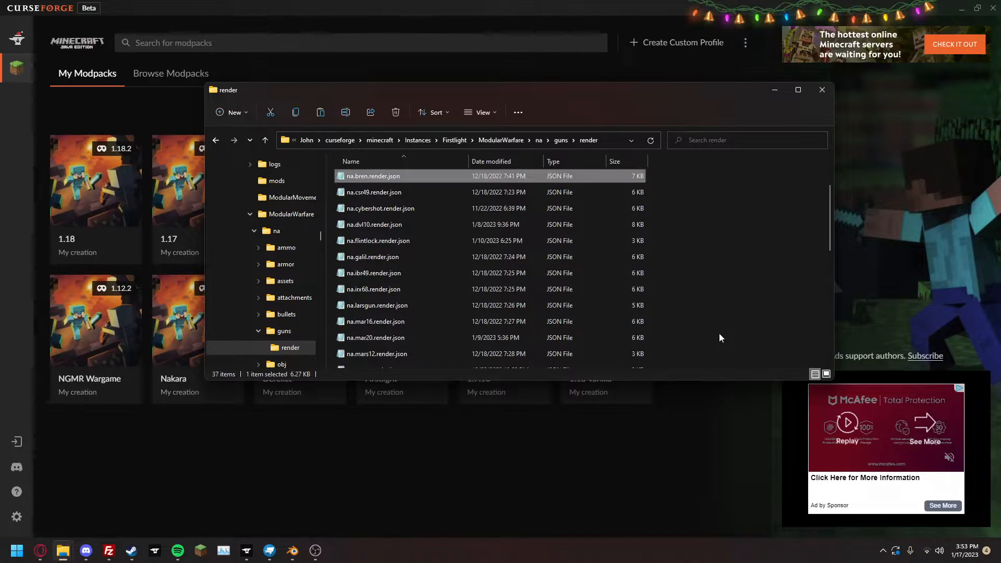
- Open na.bren.render.json and set its modelFileName to bren.gltf
key("Return")
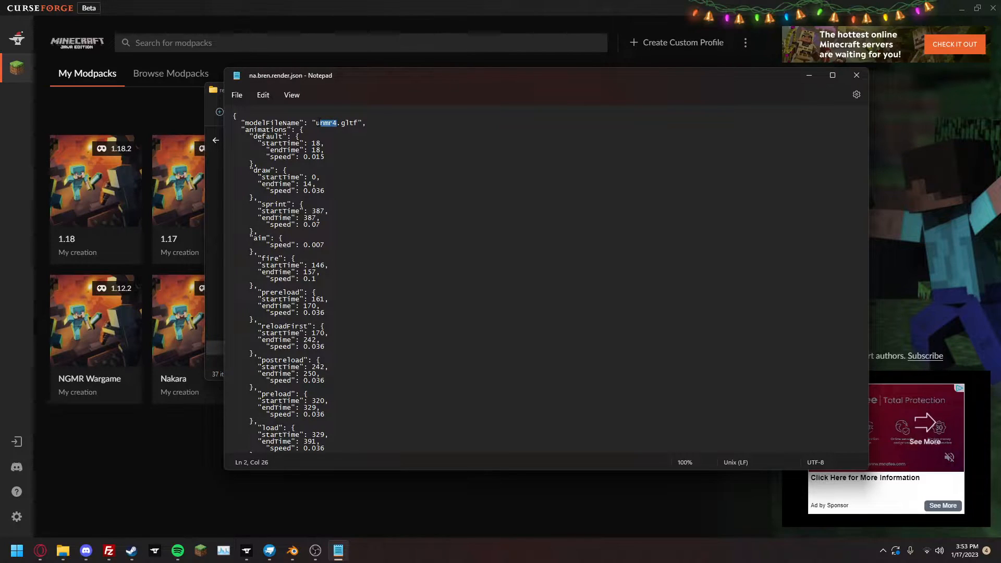
type("ren")
- Switch to Blender, bring up the glTF 2.0 export dialog for the gun model, and return to the desktop
left_click(291, 550)
left_click(23, 18)
mouse_move(55, 172)
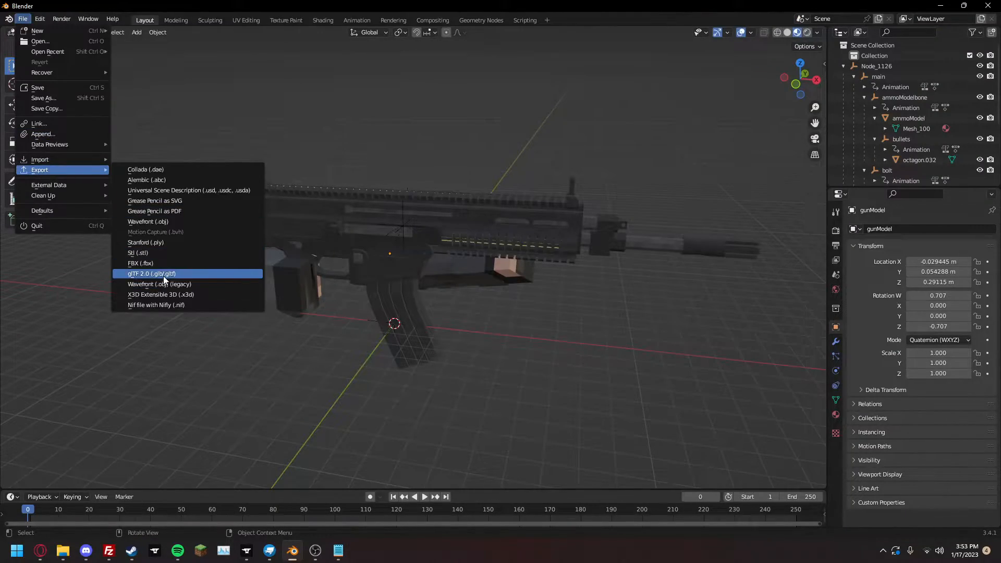
left_click(164, 274)
left_click(745, 410)
key("super+d")
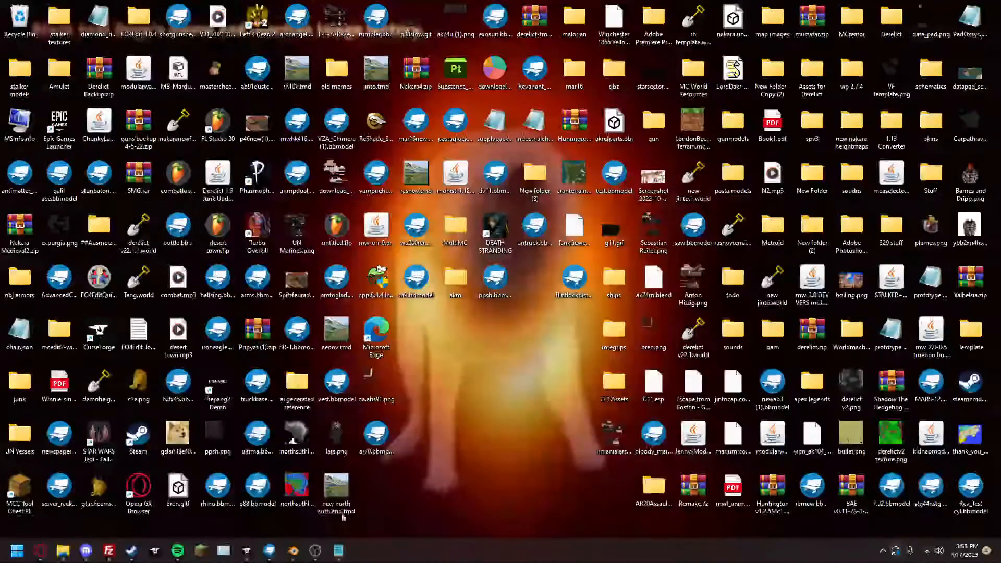
- Switch to Blockbench and save the bren.png texture under the name na.bren
left_click(269, 551)
right_click(85, 284)
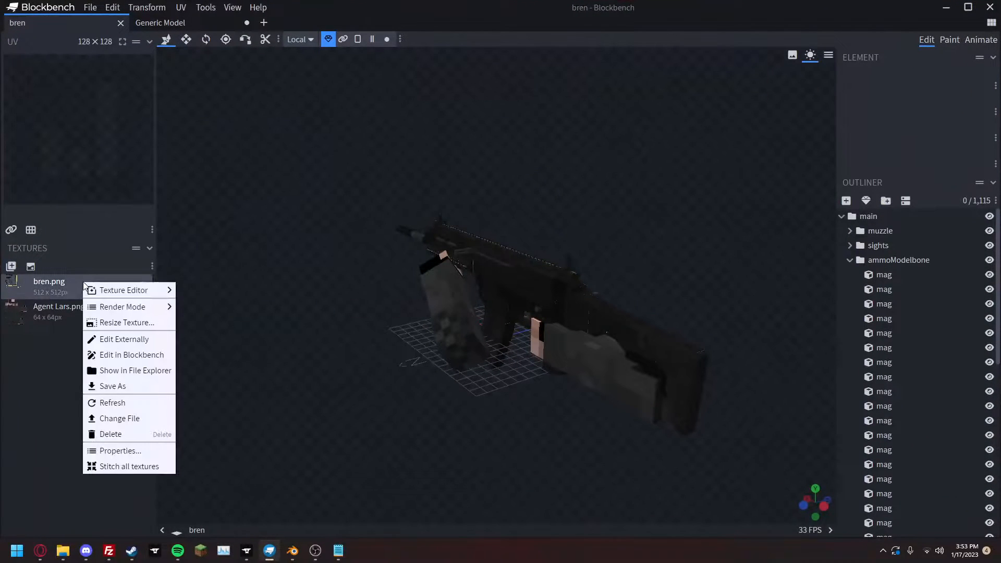
left_click(124, 391)
type("na.bren")
key("Return")
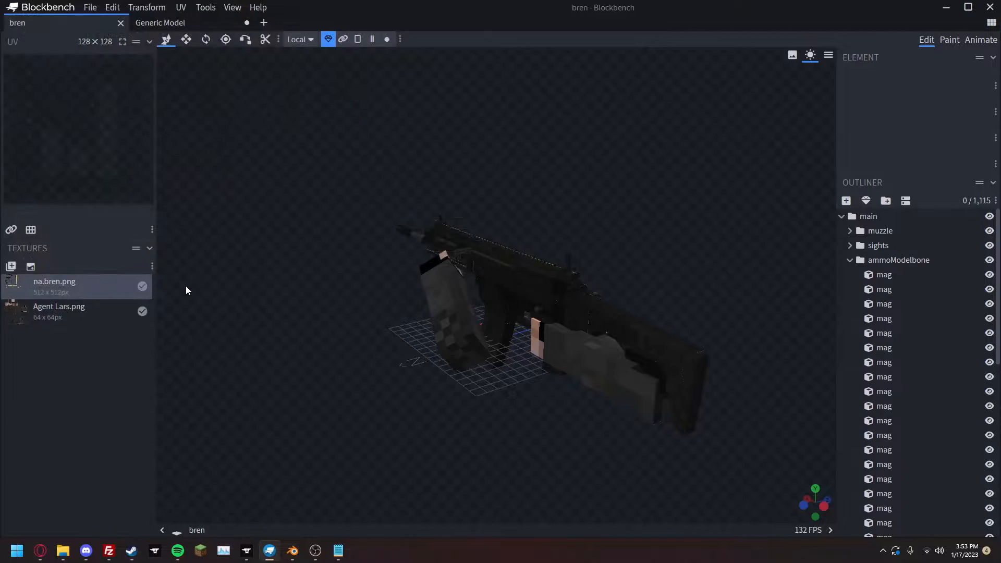
- Open na.bren.png from the desktop to inspect the saved texture, and close the image viewer
left_click(982, 553)
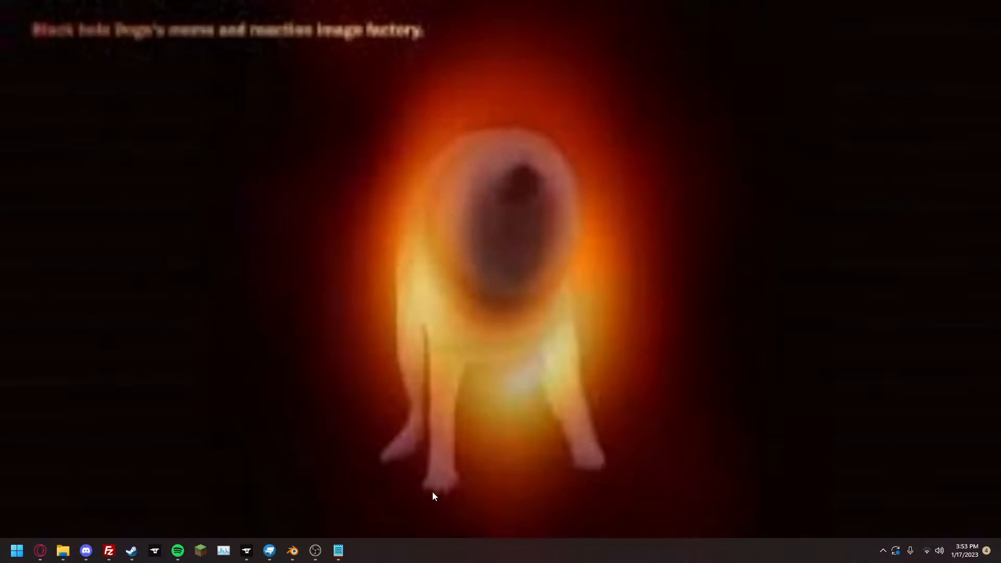
double_click(392, 480)
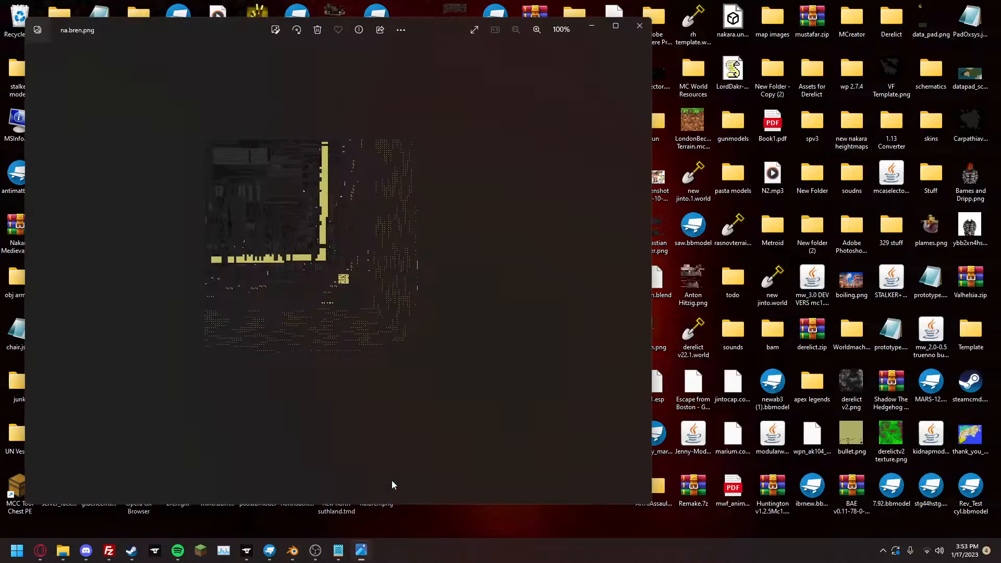
left_click(637, 27)
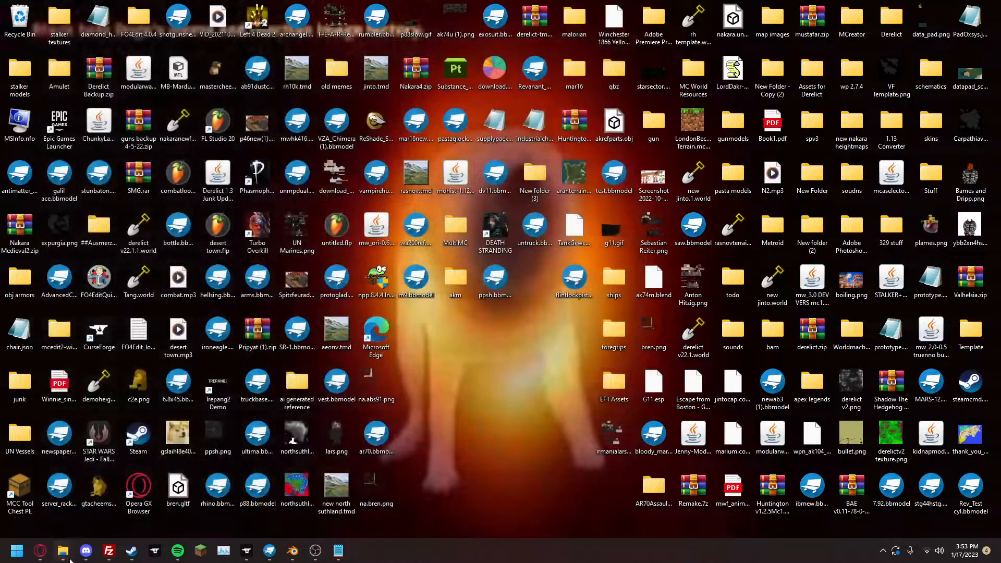
- Move na.bren.png from the desktop into the Firstlight content pack's assets/modularwarfare/skins/guns folder
mouse_move(69, 558)
left_click(205, 490)
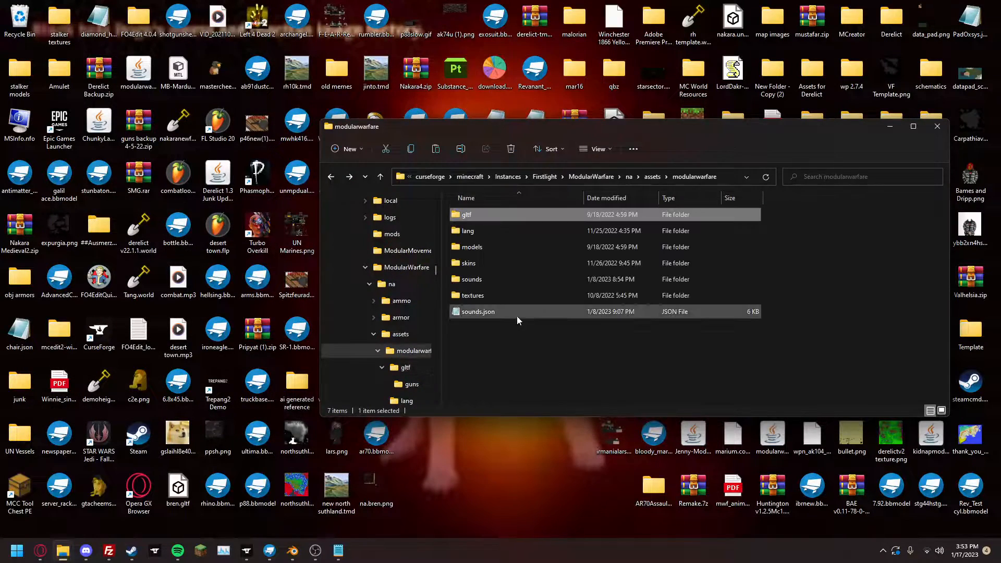
key("alt+Up")
key("alt+Up")
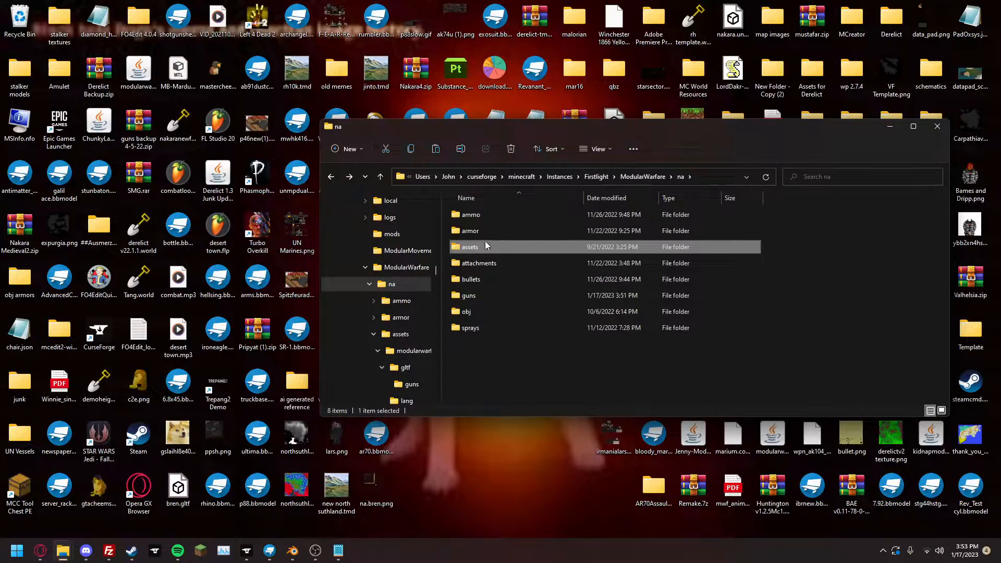
double_click(485, 246)
double_click(498, 214)
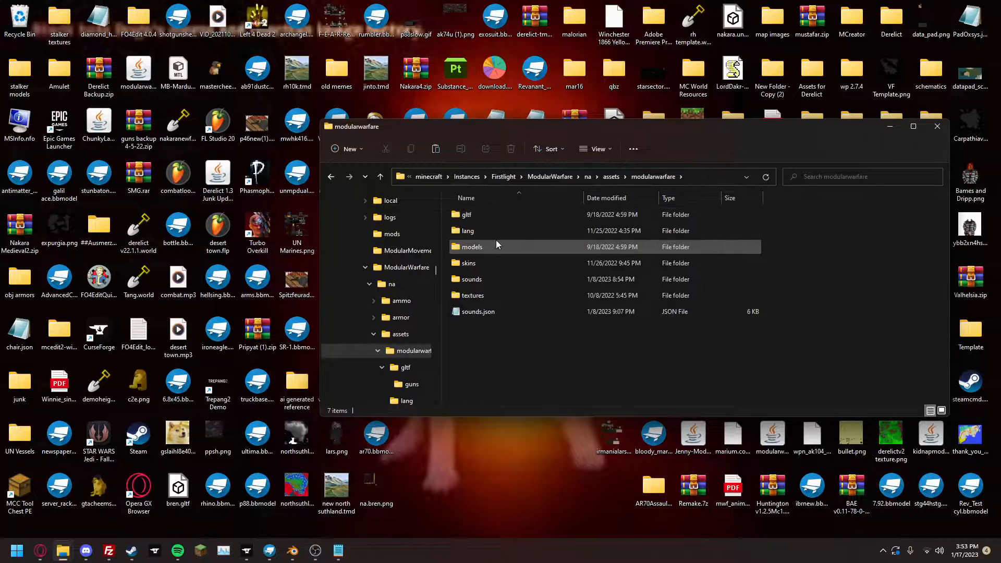
double_click(485, 296)
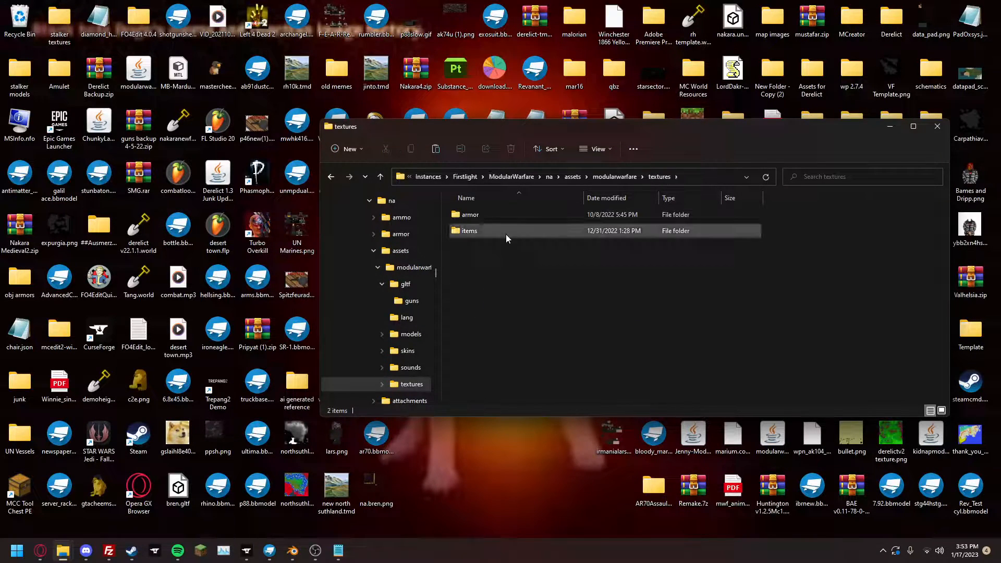
key("alt+Up")
double_click(503, 260)
double_click(493, 258)
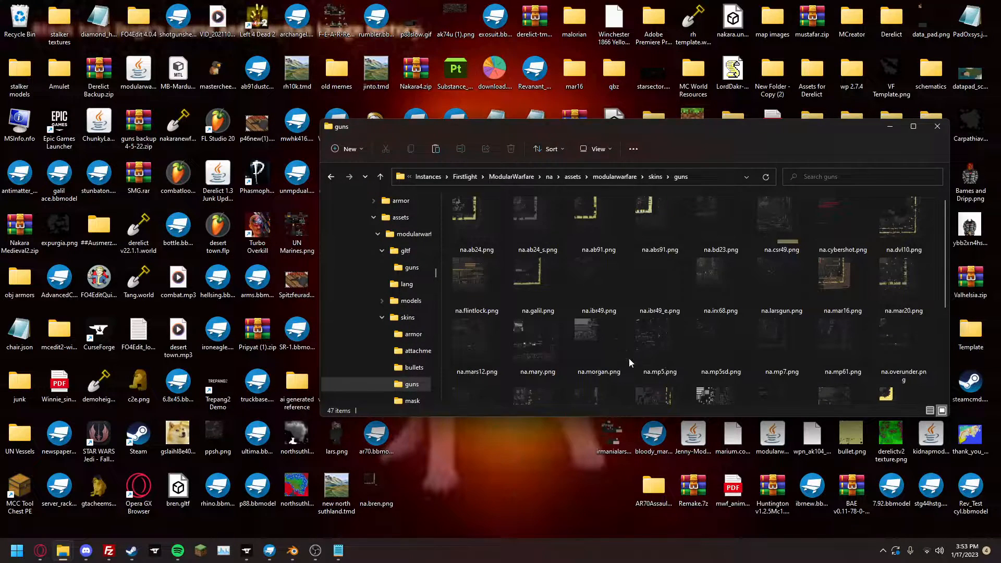
key("ctrl+v")
- Switch to CurseForge and launch the Firstlight Minecraft profile
left_click(62, 556)
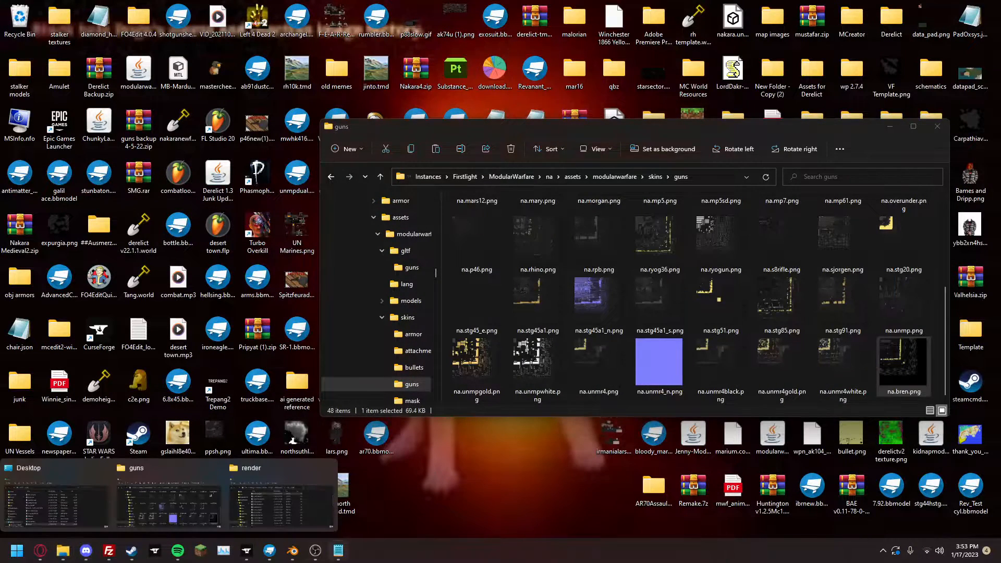
left_click(339, 552)
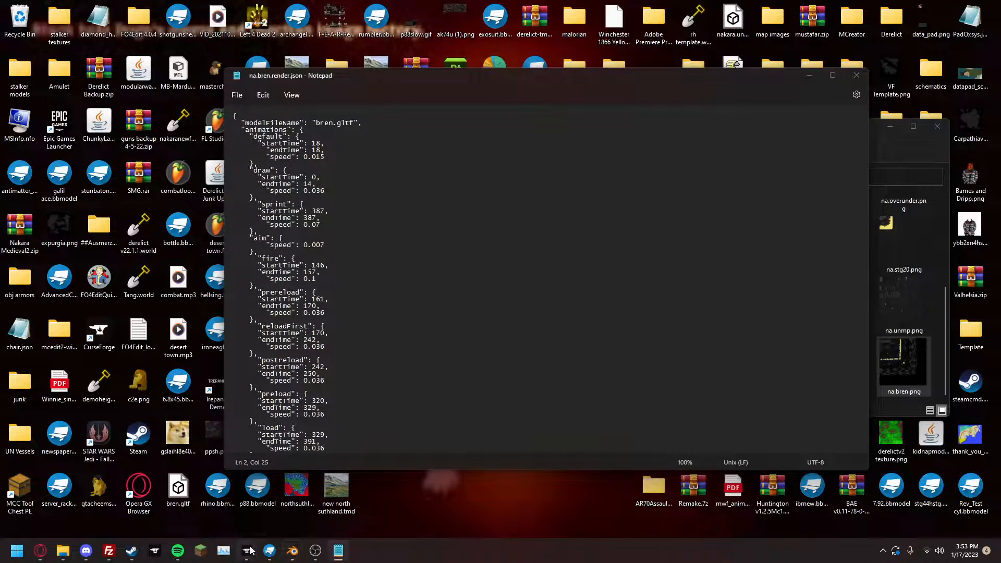
left_click(249, 550)
left_click(406, 386)
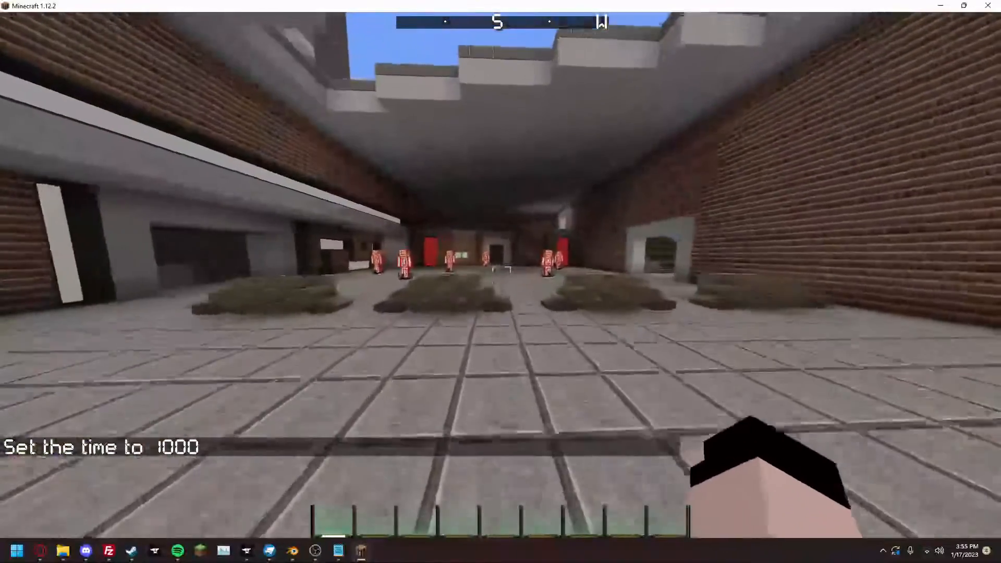
- Take the new gun from the creative inventory's ModularWarfare na category and place it in the first hotbar slot
key("w")
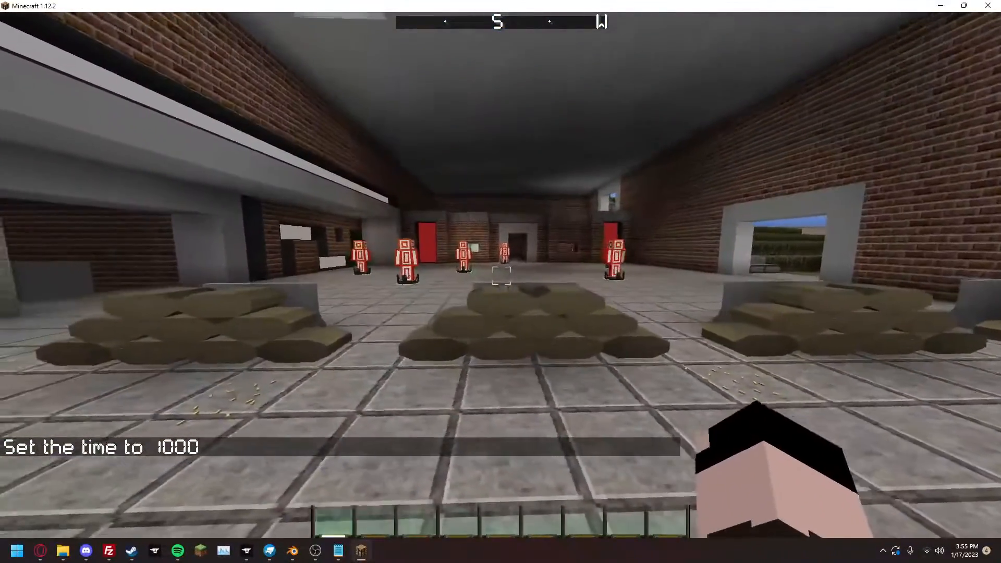
key("e")
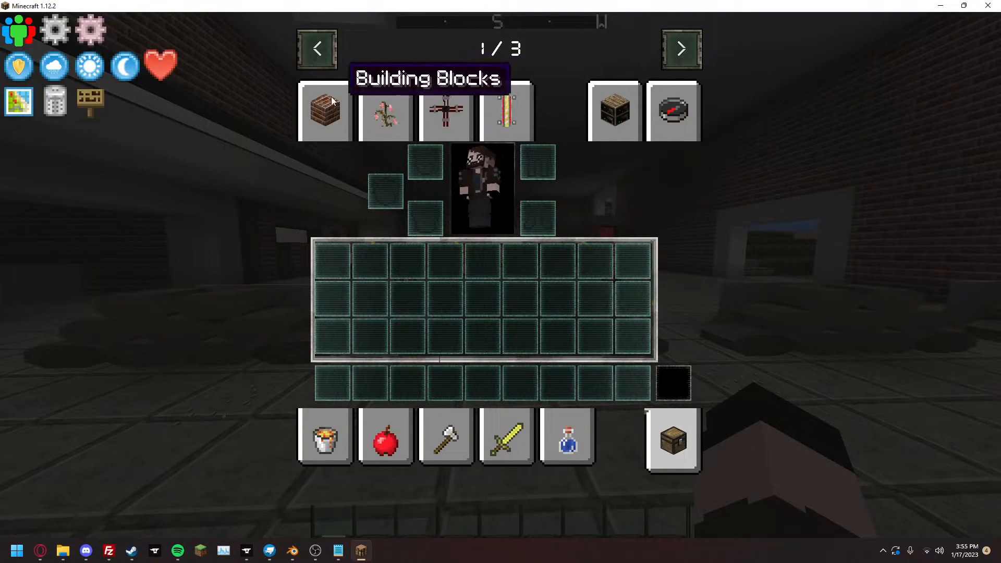
left_click(690, 54)
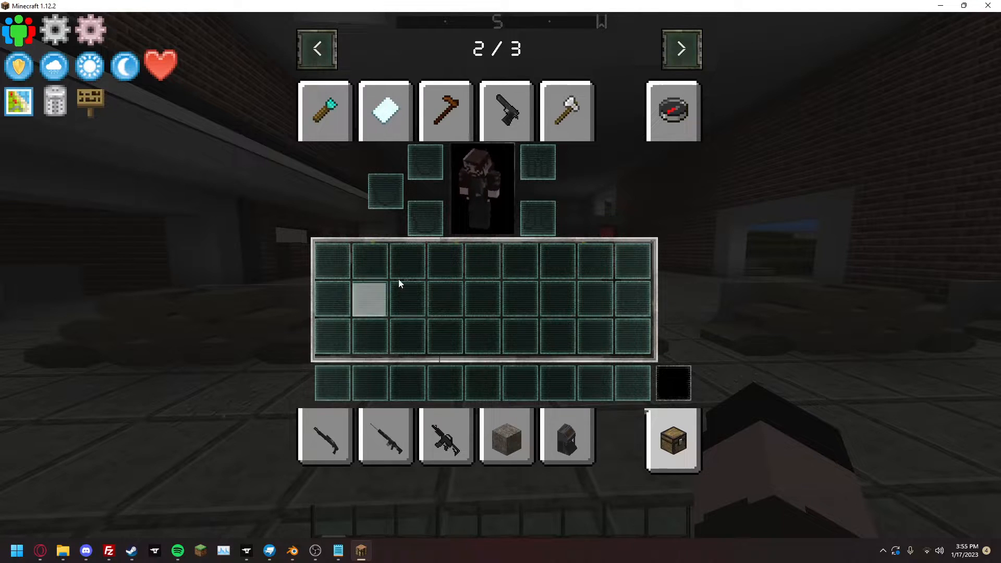
left_click(328, 434)
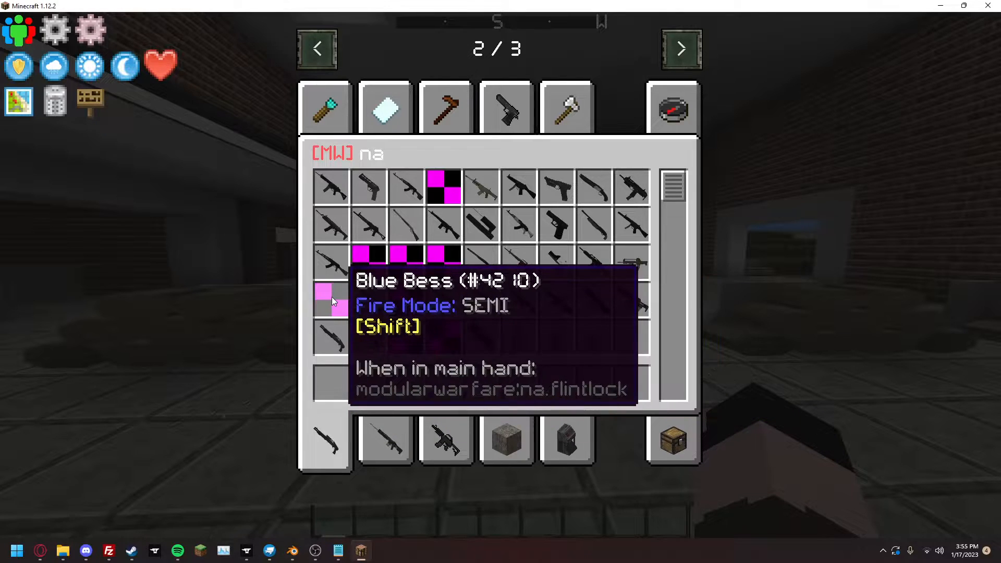
left_click(368, 261)
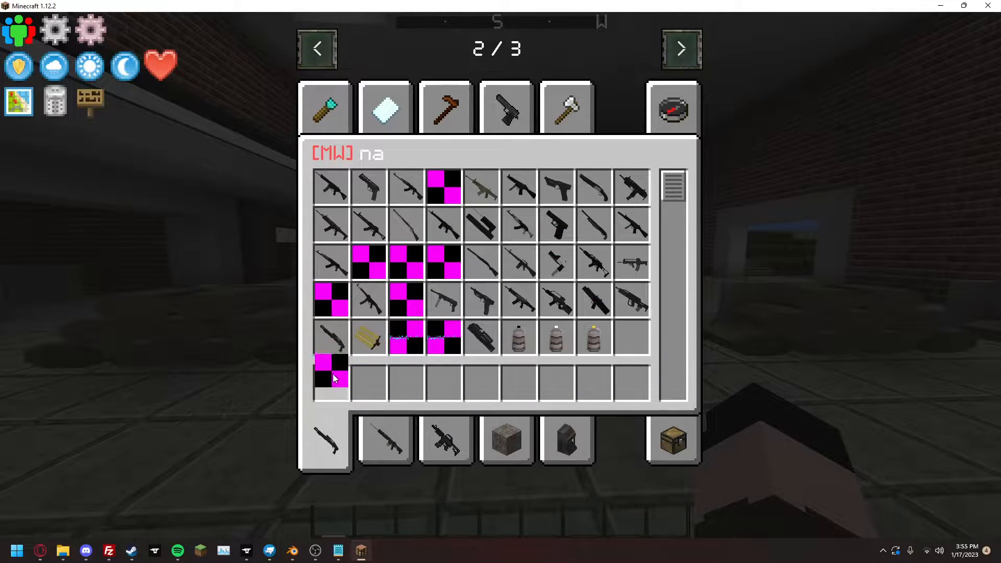
left_click(332, 375)
key("e")
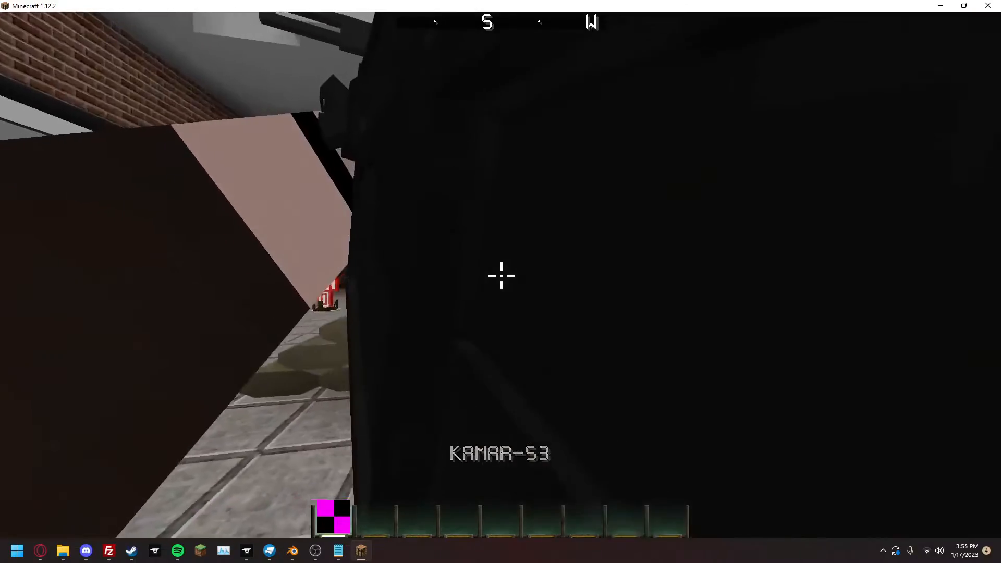
- Inspect the held gun in first-person and third-person views, and pause the game
key("w")
key("F5")
key("F5")
key("F5")
key("w")
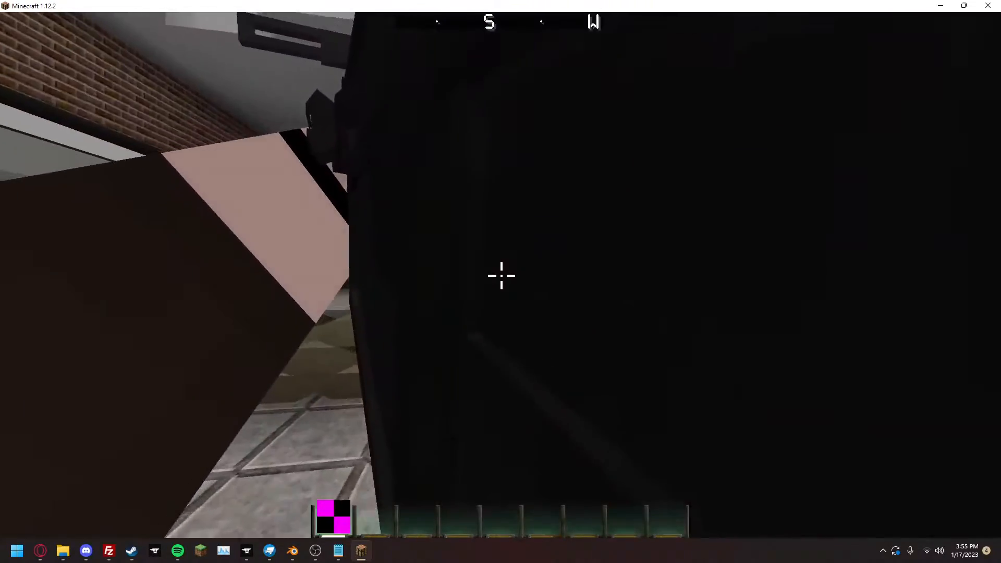
key("Escape")
- Locate frame 10 on Blender's timeline, set the default animation's startTime and endTime to 10 in na.bren.render.json, and save
left_click(293, 550)
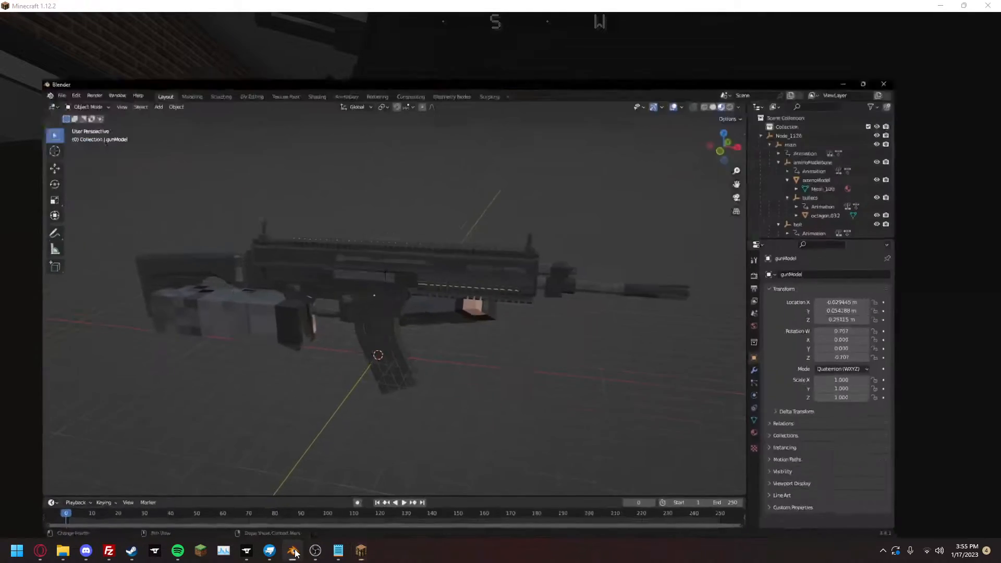
left_click_drag(400, 523, 208, 528)
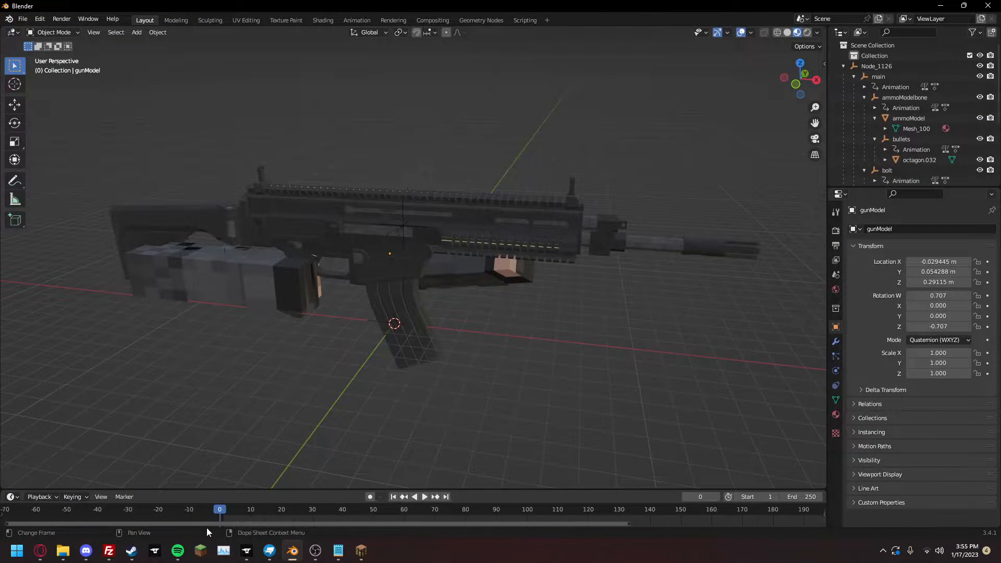
left_click(337, 550)
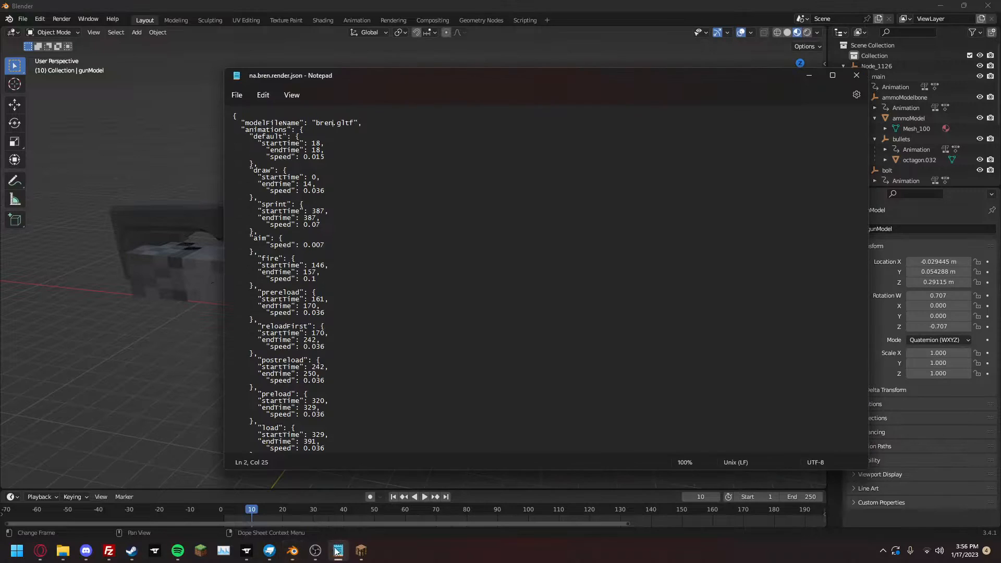
key("BackSpace")
type("0")
key("ctrl+s")
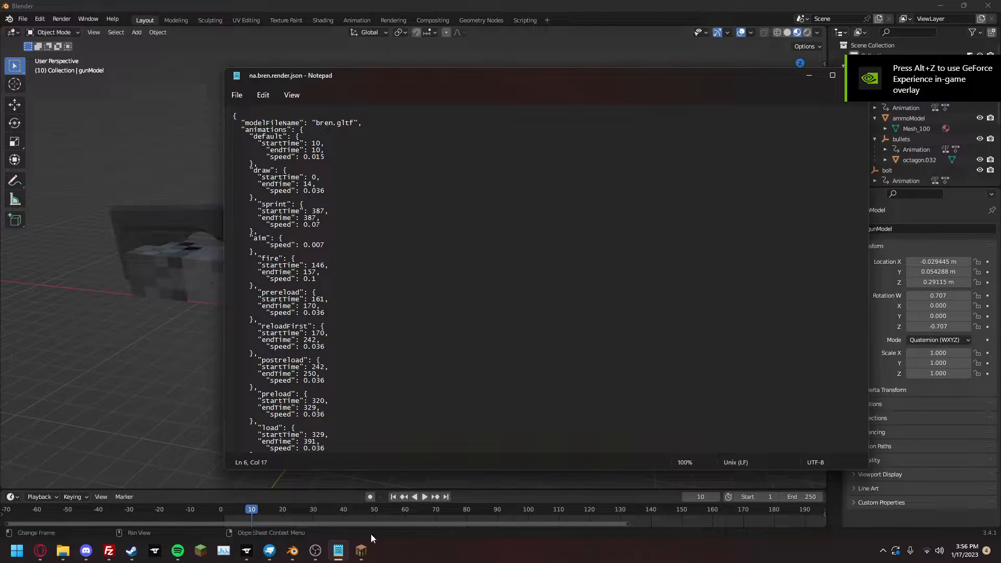
- Return to Minecraft and check the gun's pose while aiming and from the hip
left_click(361, 550)
right_click(501, 276)
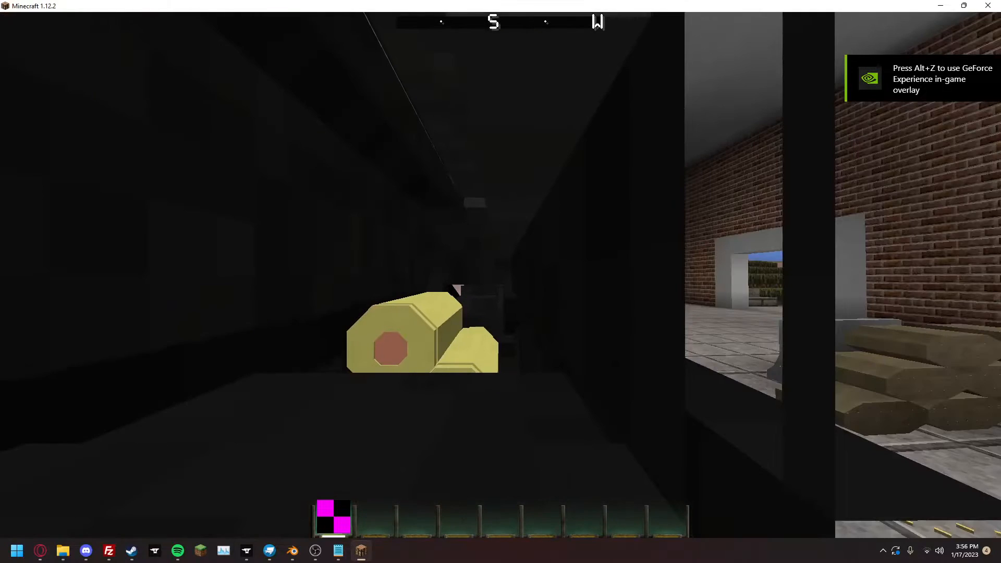
key("d")
key("Escape")
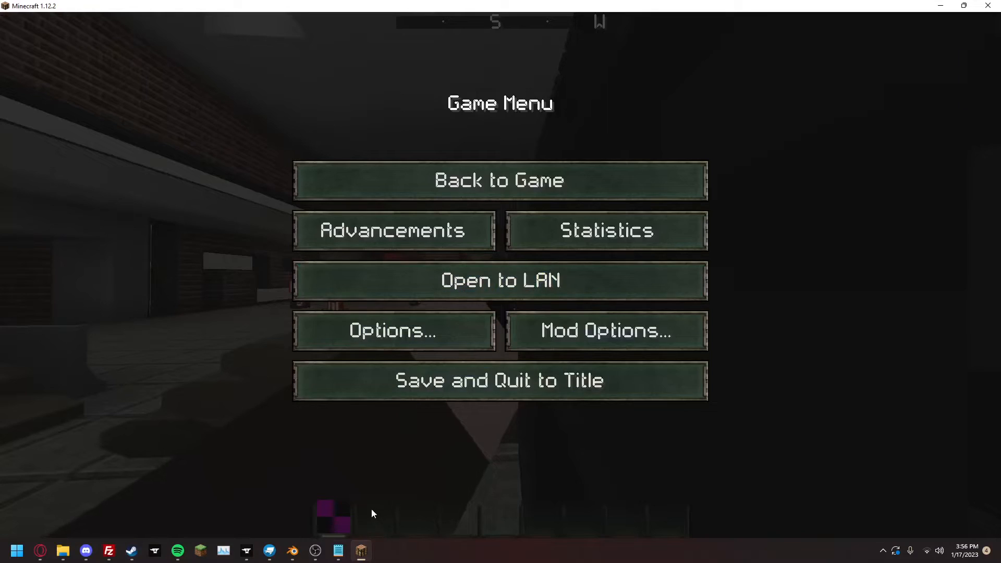
- Find the y value of translateHipPosition in the aim section of na.bren.render.json, and check the gun's hip position in Minecraft
key("alt+Tab")
scroll(385, 365, "down", 15)
scroll(349, 379, "down", 10)
scroll(350, 379, "up", 20)
scroll(349, 379, "down", 20)
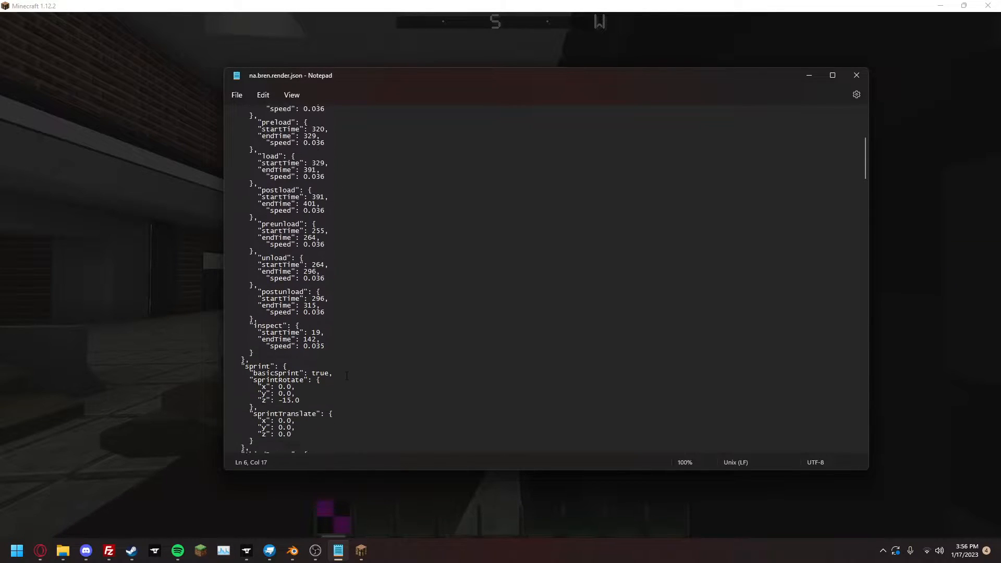
scroll(275, 354, "down", 3)
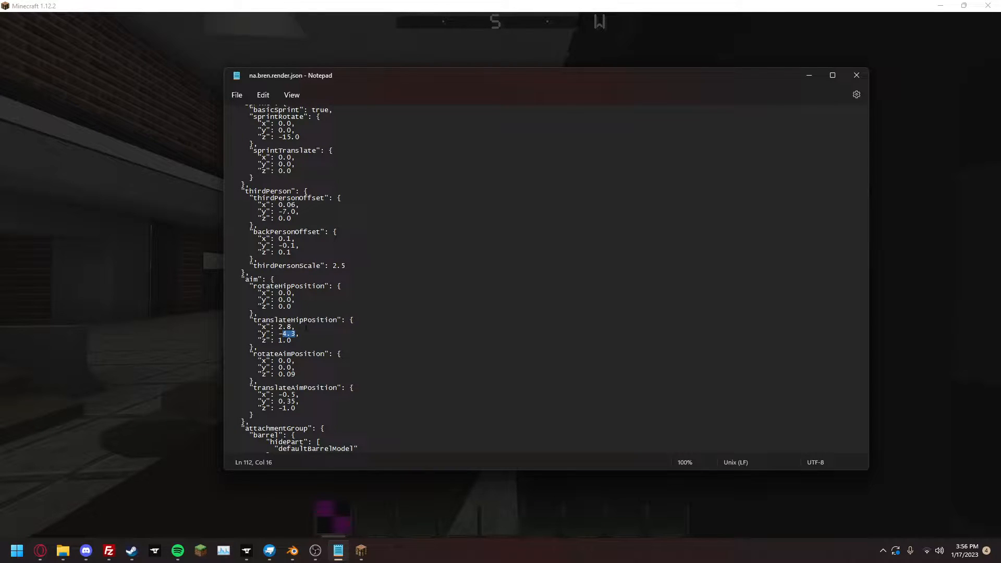
key("alt+Tab")
key("Escape")
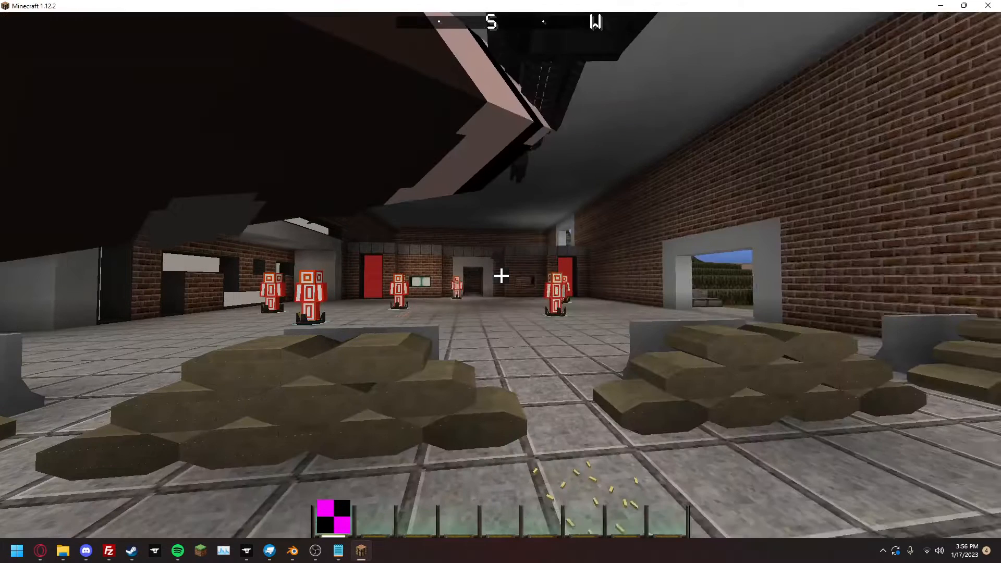
- Try translateHipPosition y at -5.0 and at one further value, saving and checking the gun in Minecraft each time
key("alt+Tab")
key("ctrl+s")
key("alt+Tab")
key("alt+Tab")
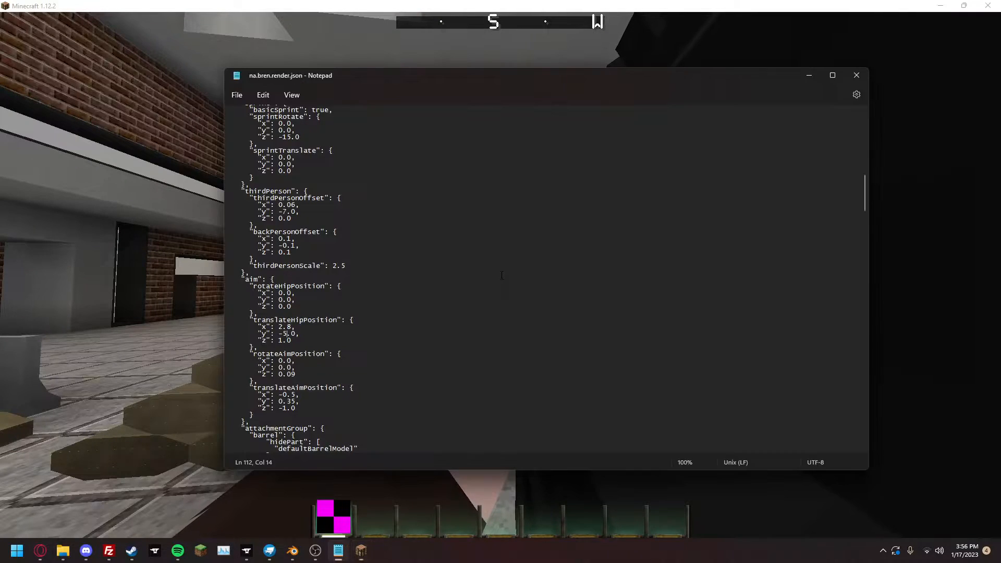
key("BackSpace")
key("ctrl+s")
key("alt+Tab")
key("Escape")
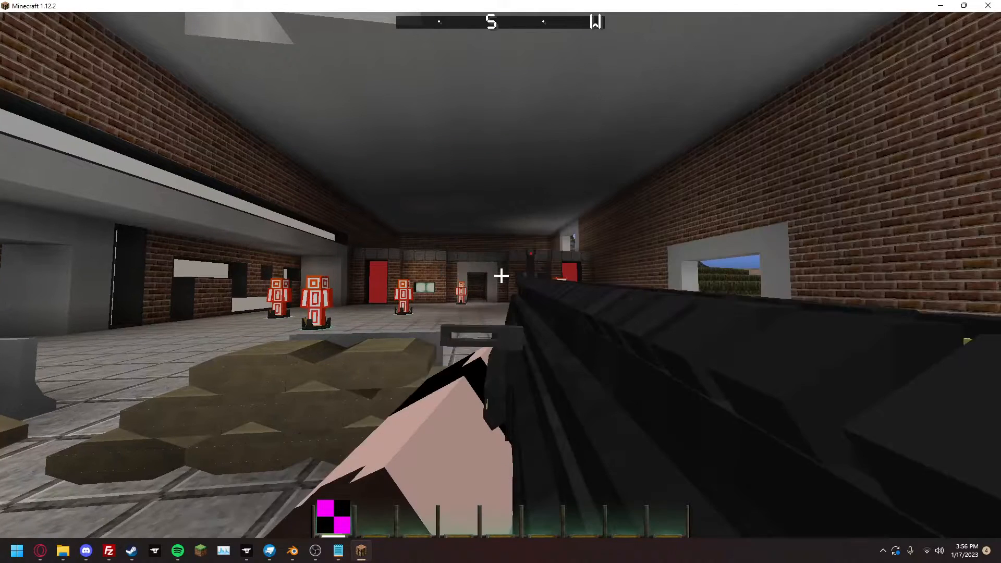
- Set translateHipPosition y to -7.0, save na.bren.render.json, and check the gun's hip position in Minecraft
key("alt+Tab")
key("BackSpace")
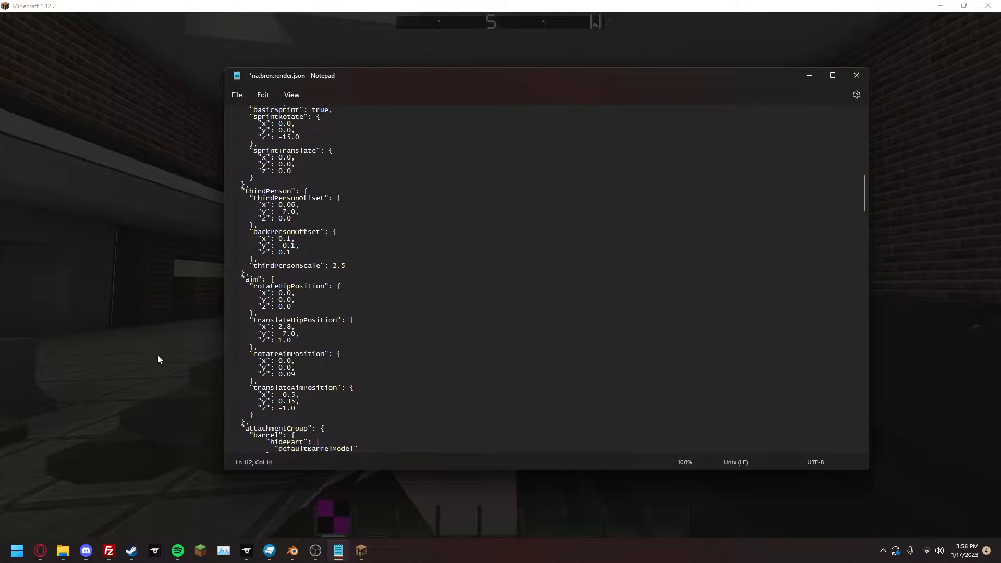
key("ctrl+s")
key("alt+Tab")
key("alt+Tab")
key("Up")
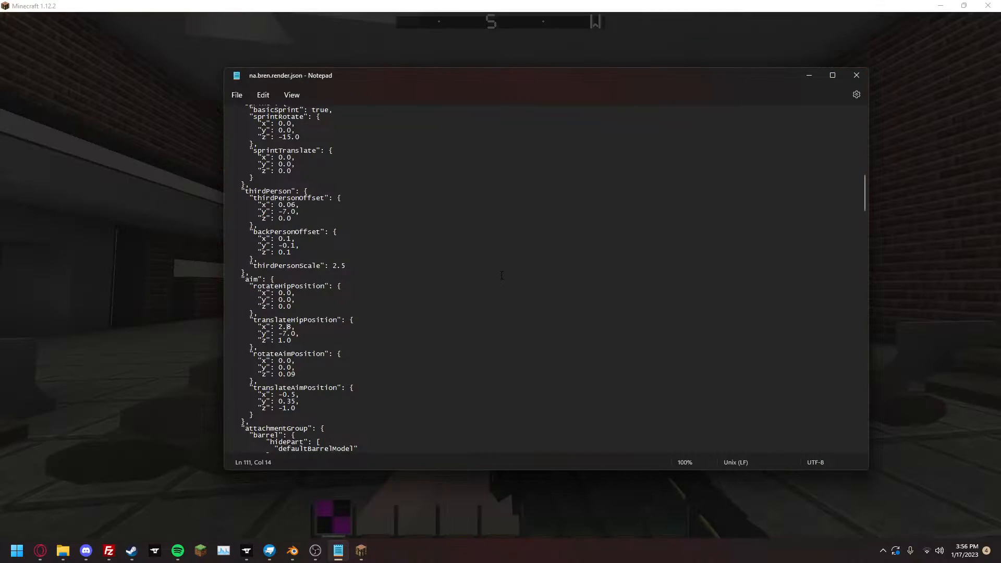
- Try translateHipPosition x at 8.8 in na.bren.render.json, save, and check the gun's hip position in Minecraft
key("alt+Tab")
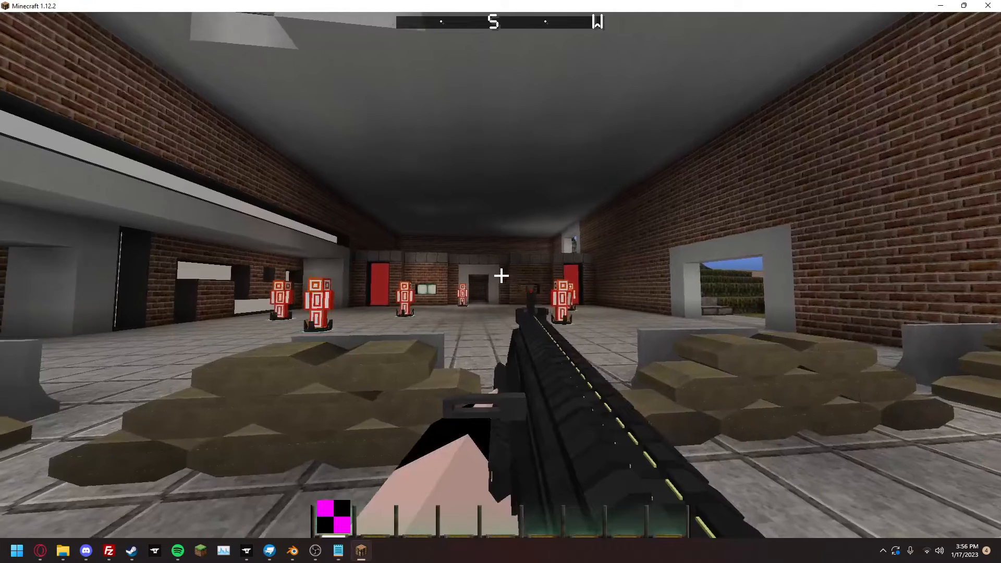
key("alt+Tab")
key("BackSpace")
type("8")
key("ctrl+s")
key("alt+Tab")
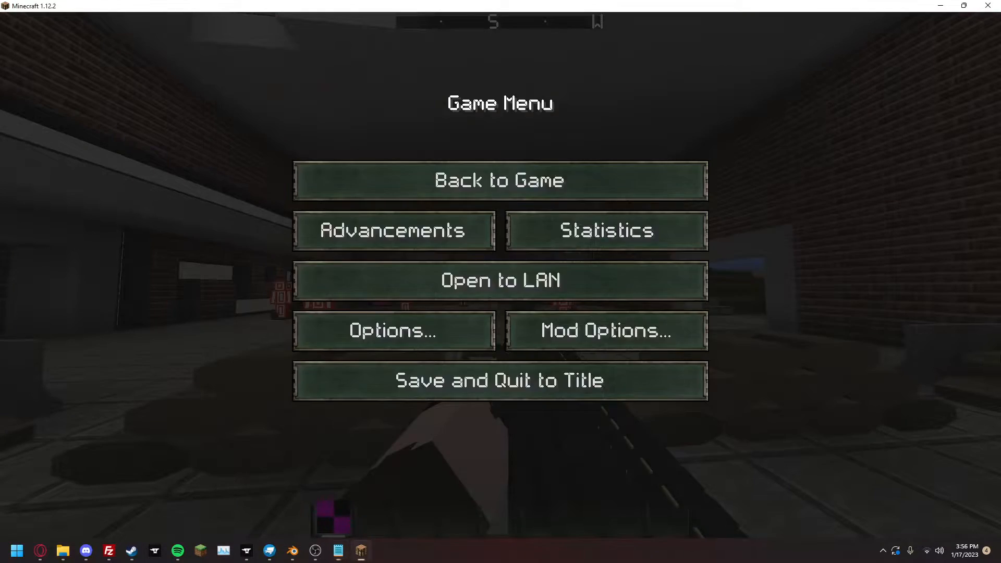
key("Escape")
- Set translateHipPosition z to 2.0 and y to -7.5 in na.bren.render.json, checking the gun in Minecraft after each change
key("alt+Tab")
key("Down")
key("Down")
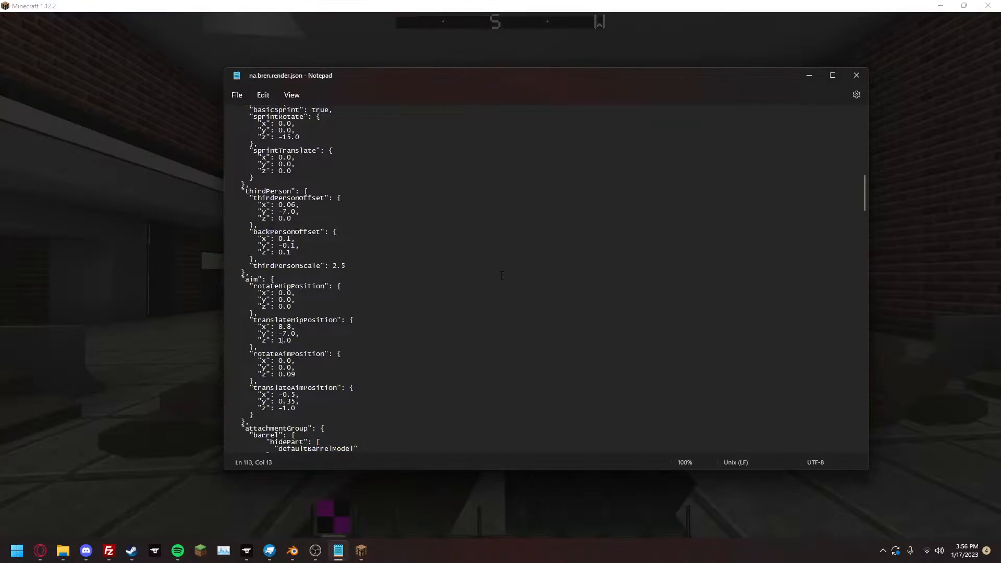
key("alt+Tab")
key("Escape")
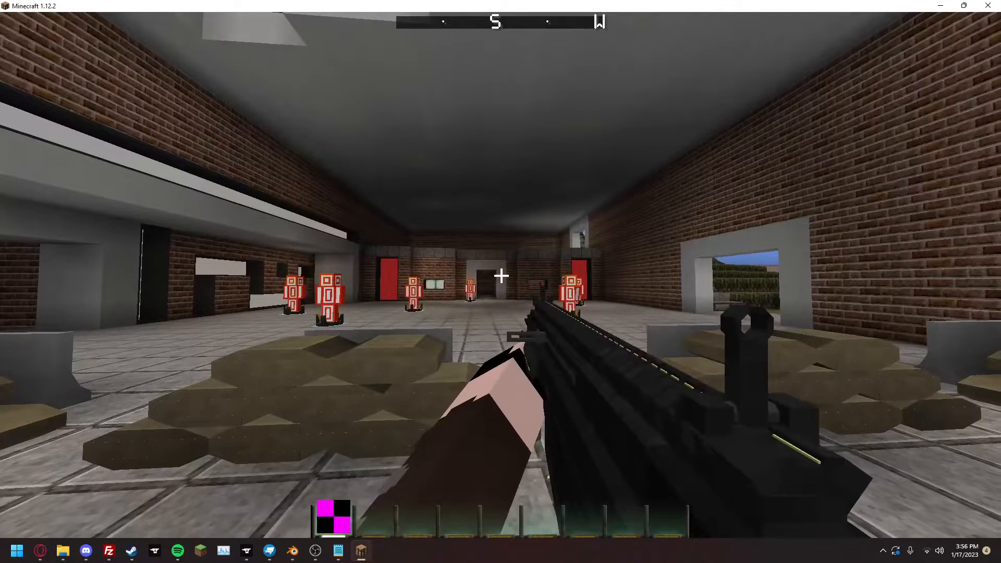
key("alt+Tab")
key("Up")
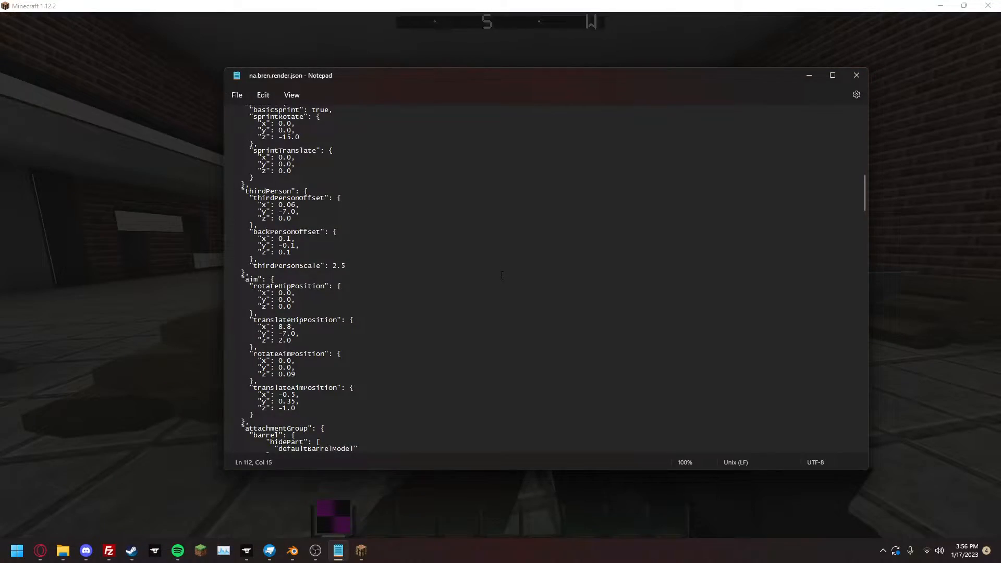
left_click(45, 261)
key("Escape")
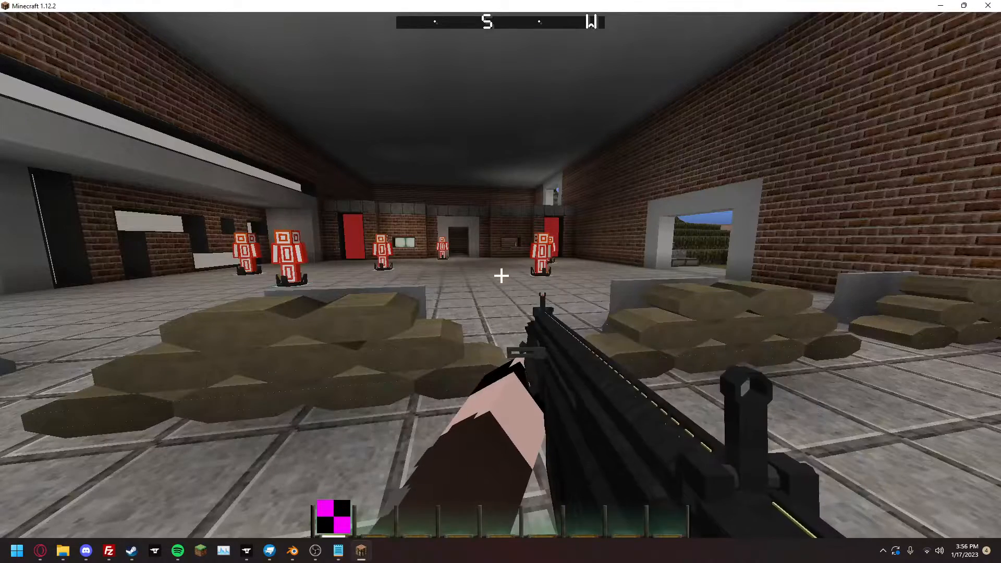
- Set translateHipPosition x to 9.8, save, and check the gun in Minecraft while standing and moving around
key("alt+Tab")
key("Up")
key("Left")
key("BackSpace")
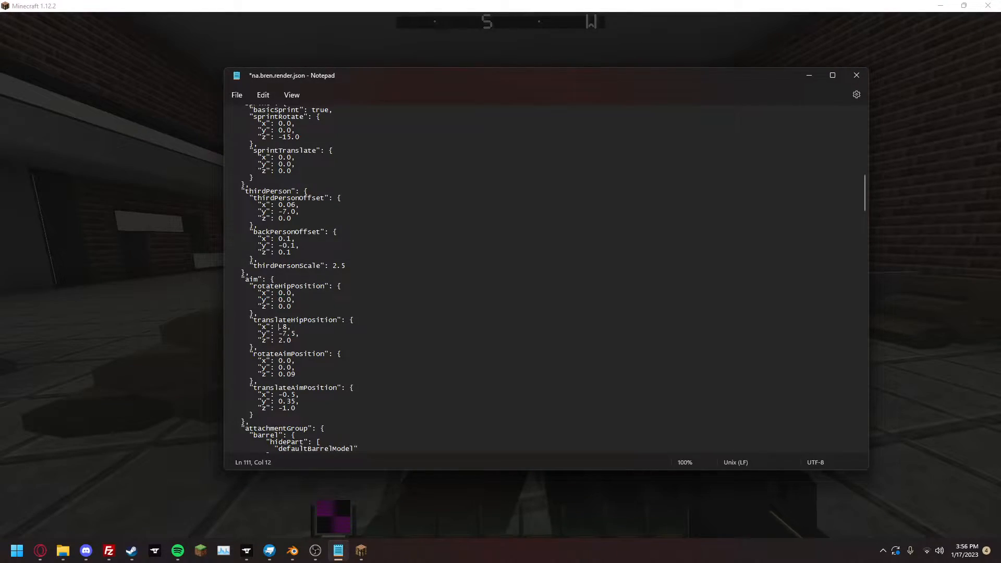
key("alt+Tab")
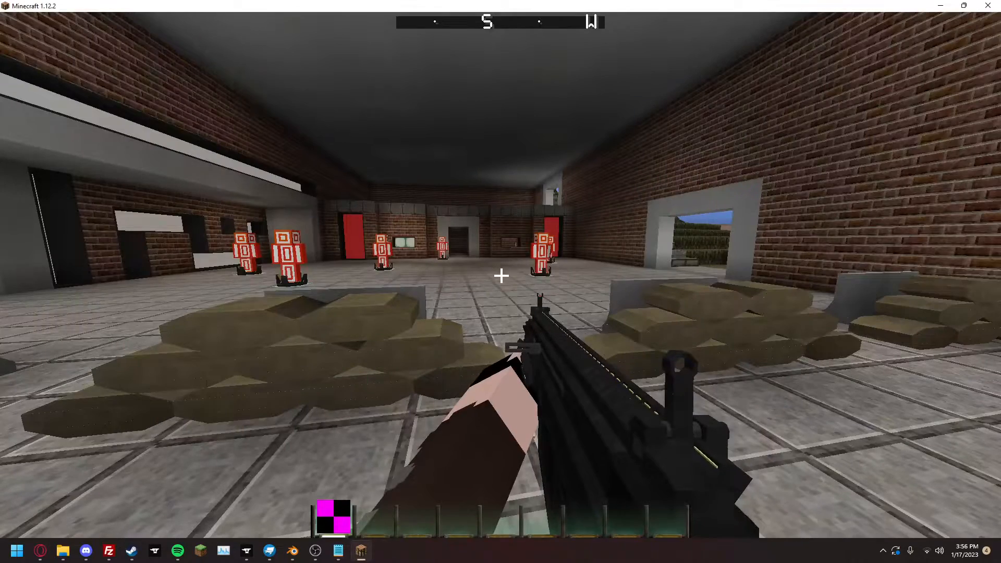
key("a")
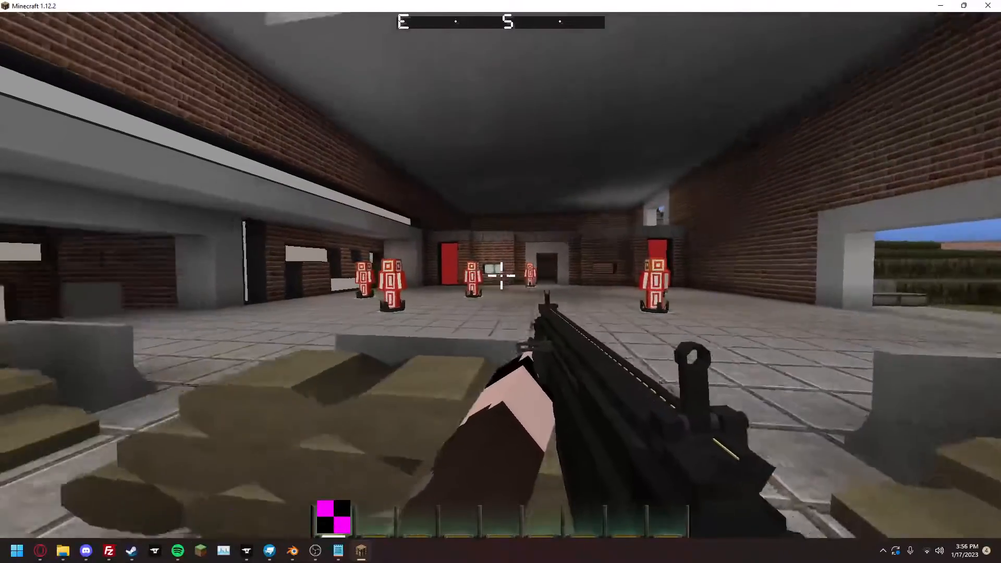
key("s")
key("w")
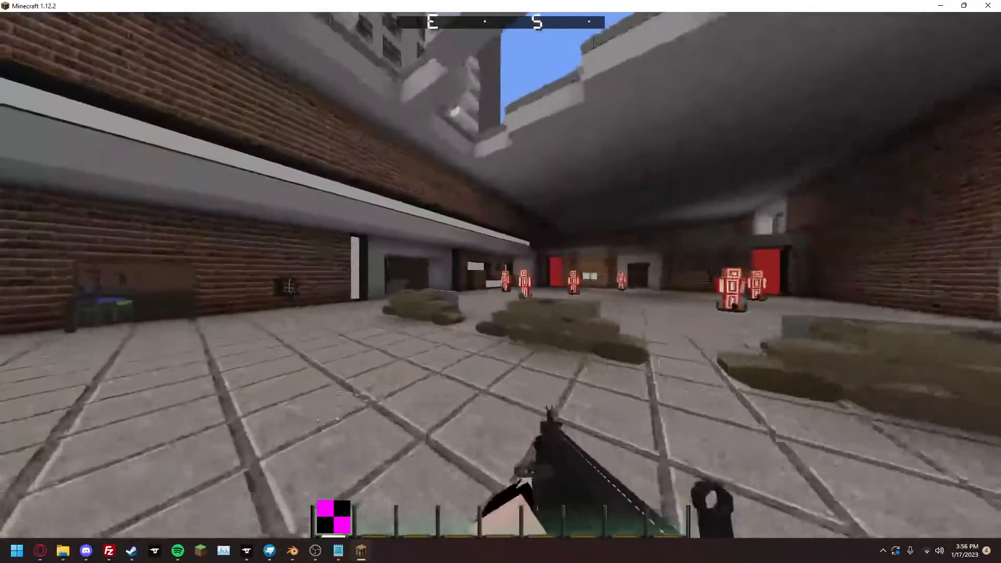
- Search the creative inventory for 35, put the magazine in the hotbar, and load it into the gun
key("e")
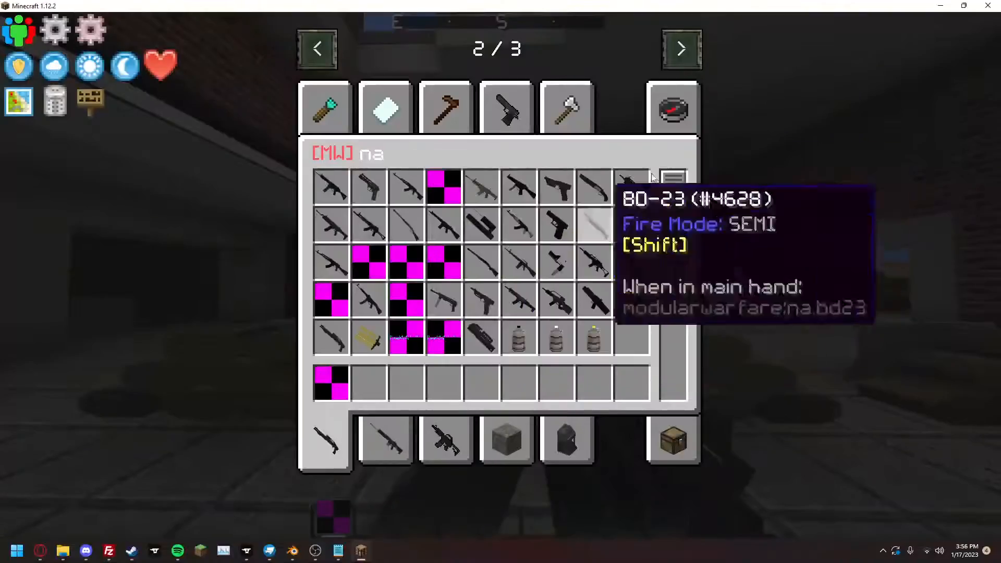
left_click(690, 118)
type("23")
key("BackSpace")
key("BackSpace")
type("35")
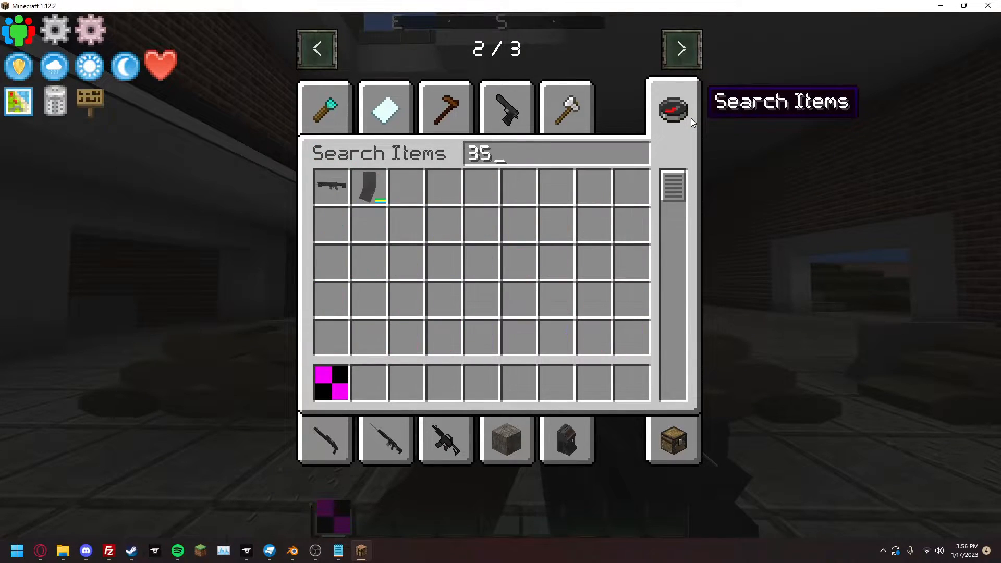
left_click(356, 198)
left_click(374, 390)
key("Escape")
key("r")
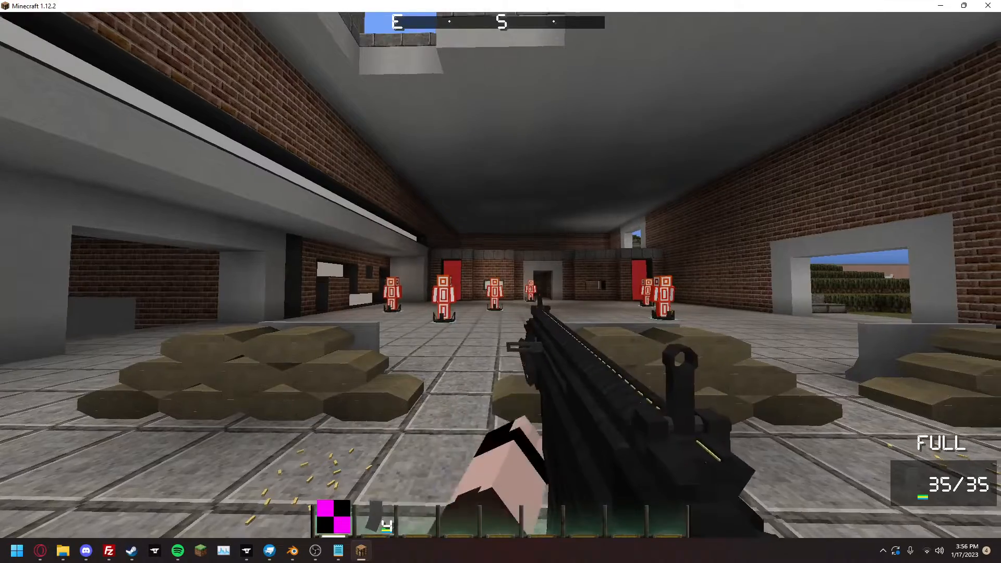
- Reload the gun and fire it from the hip and while aiming to check its animations
key("r")
left_click(501, 276)
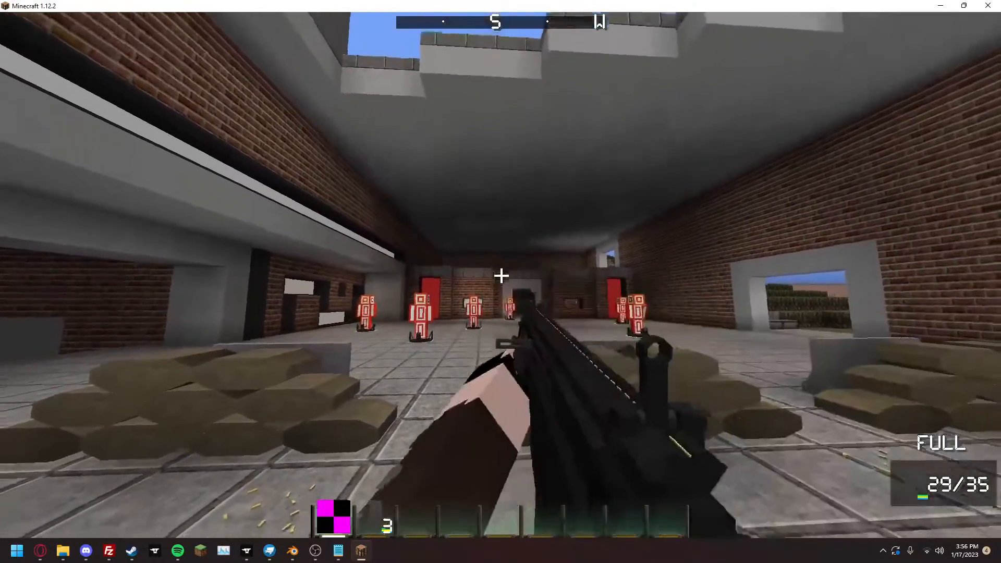
right_click(501, 276)
left_click(501, 276)
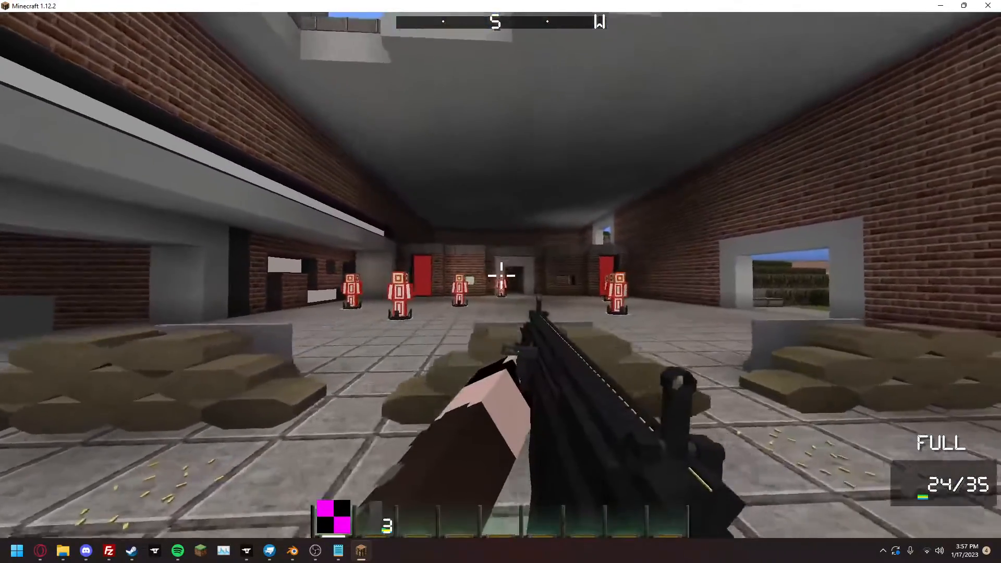
key("Escape")
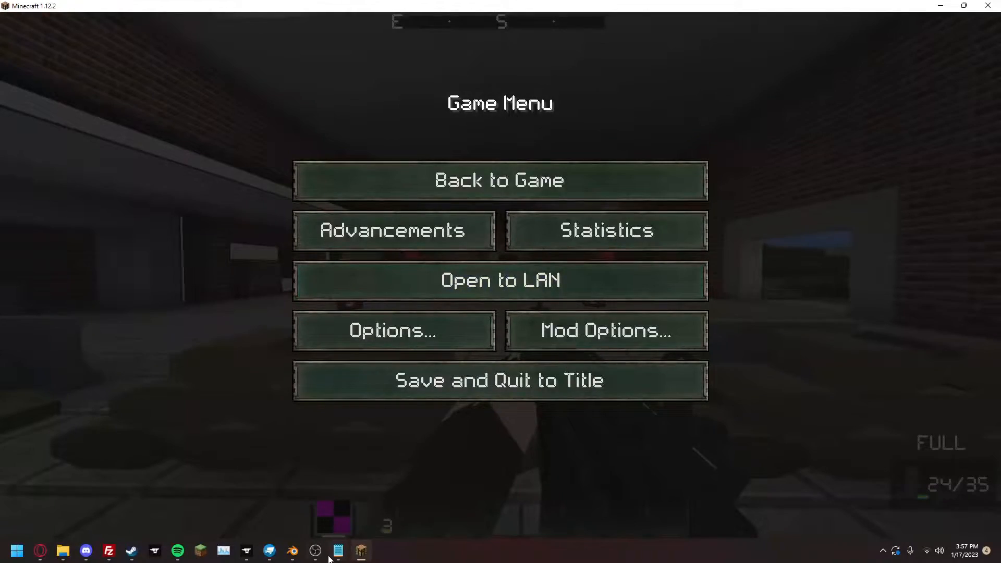
- Scrub Blender's timeline to the inspect start frame and set the inspect startTime to 12 in na.bren.render.json
left_click(299, 553)
mouse_move(255, 512)
left_mouse_down()
mouse_move(270, 516)
mouse_move(239, 515)
mouse_move(257, 516)
left_mouse_up()
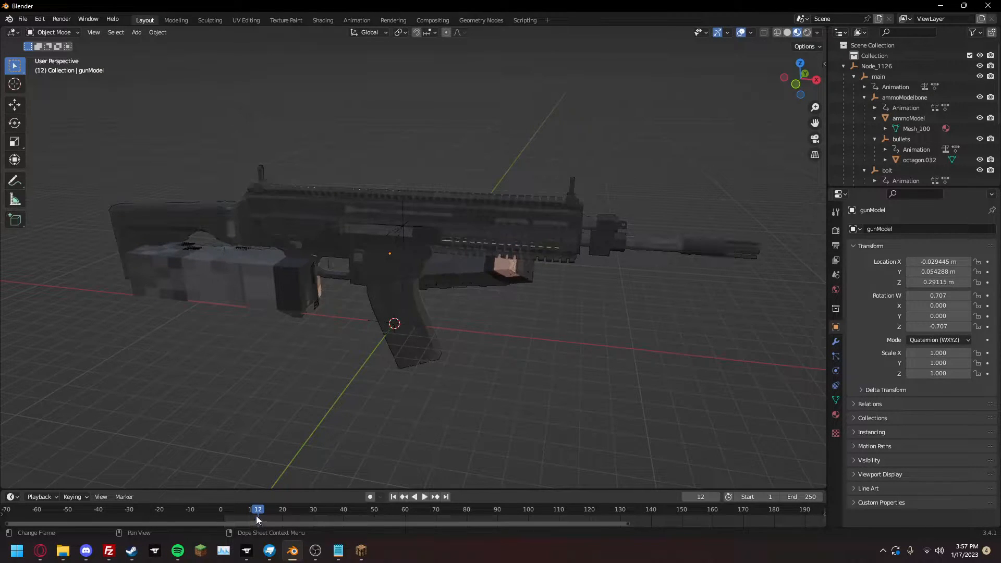
left_click(338, 550)
scroll(542, 277, "down", 5)
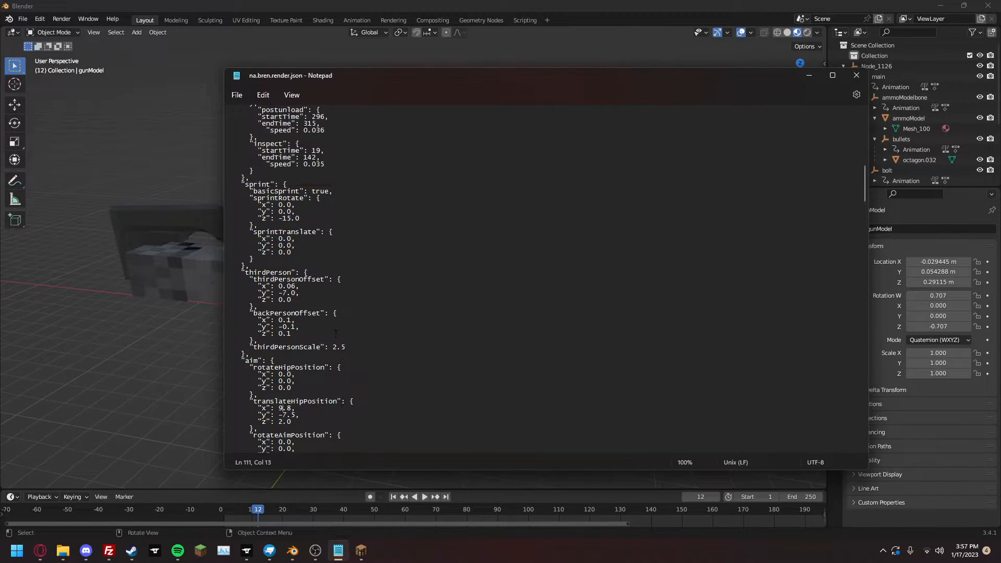
scroll(337, 349, "up", 15)
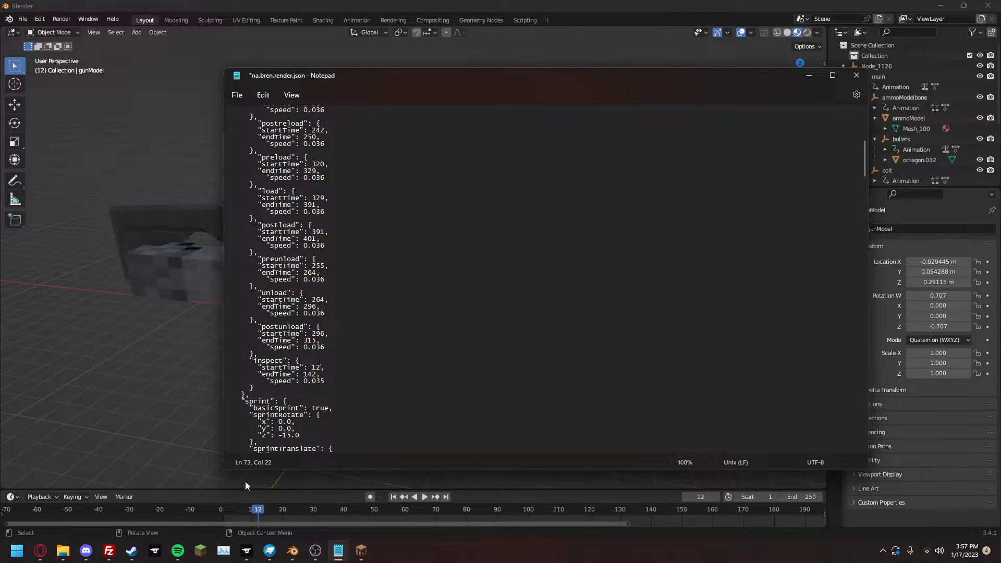
- Scrub Blender's timeline to frame 120, update the inspect endTime to match, save, and check the inspect animation in Minecraft
left_click_drag(256, 508, 586, 524)
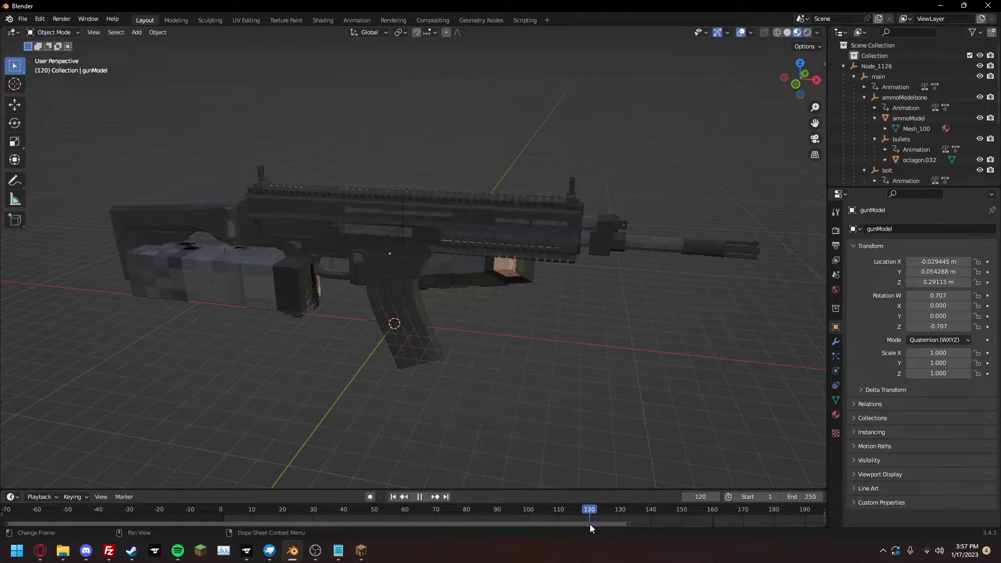
key("alt+Tab")
key("ctrl+s")
left_click(361, 551)
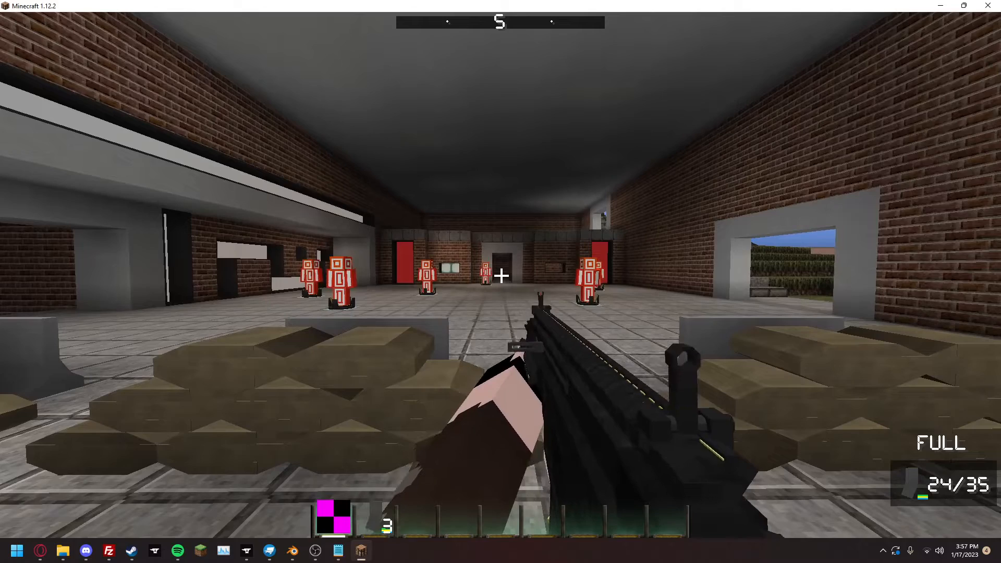
key("r")
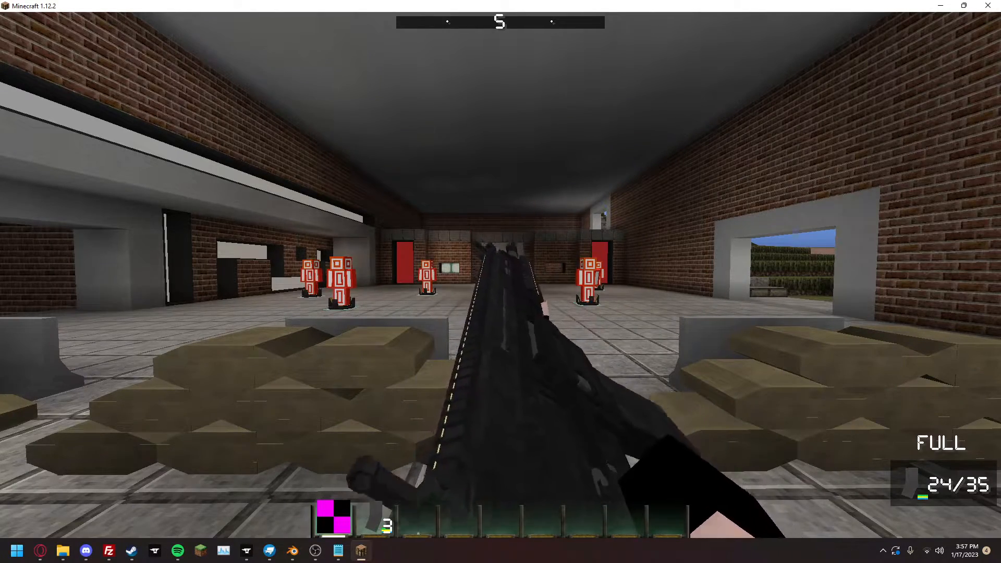
key("Escape")
- Scrub Blender's timeline to frame 127 and set the fire startTime to 127 in na.bren.render.json
left_click(292, 551)
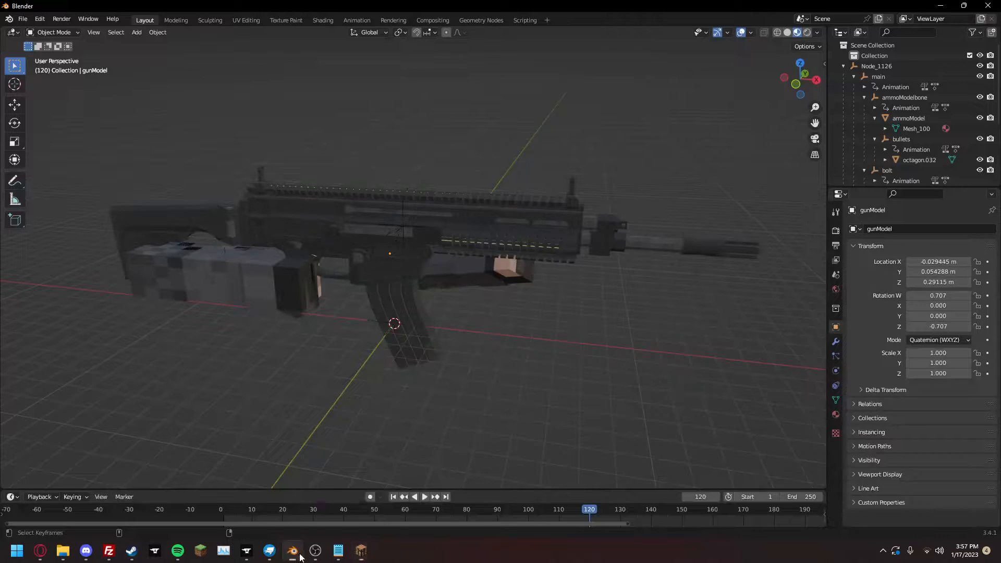
key("space")
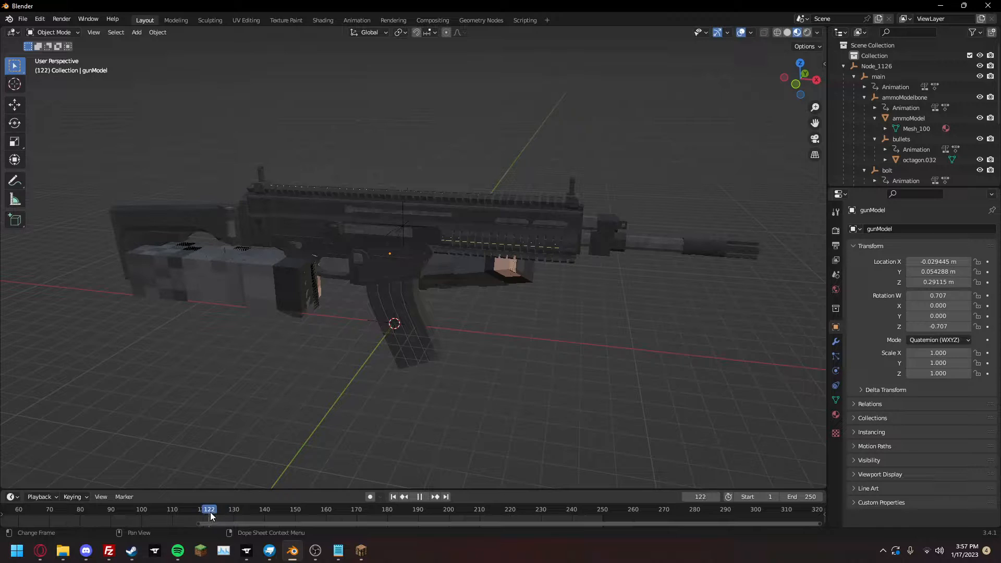
left_click_drag(220, 512, 225, 514)
key("space")
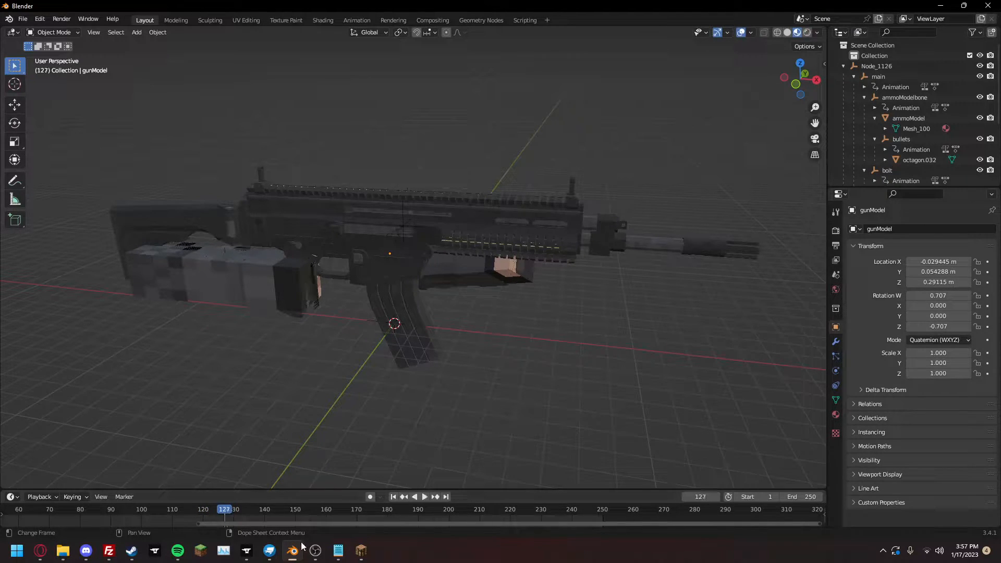
left_click(339, 551)
scroll(281, 254, "up", 10)
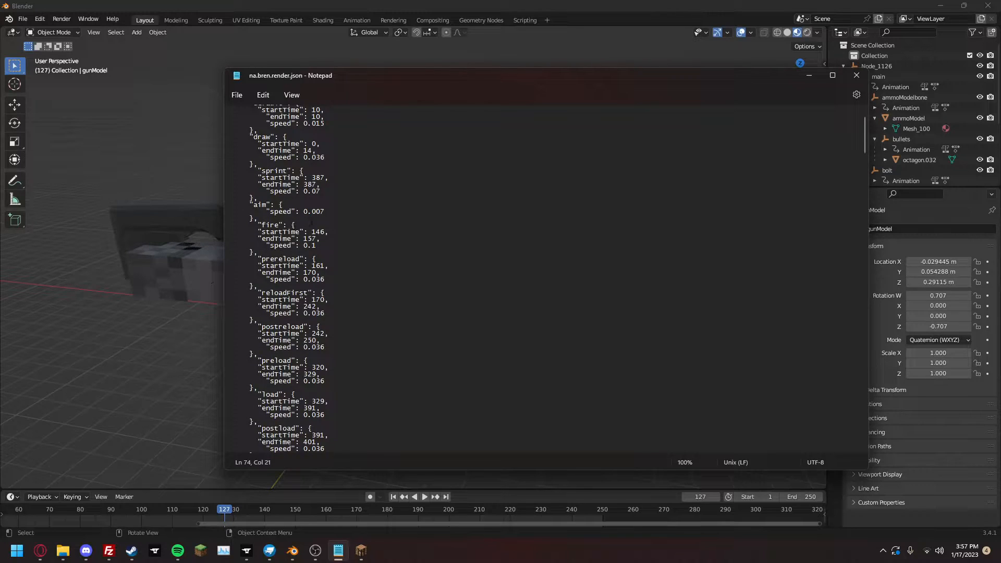
key("BackSpace")
key("BackSpace")
- Scrub Blender's timeline to frame 133, set the fire endTime to 133, and save na.bren.render.json
left_click(232, 499)
key("space")
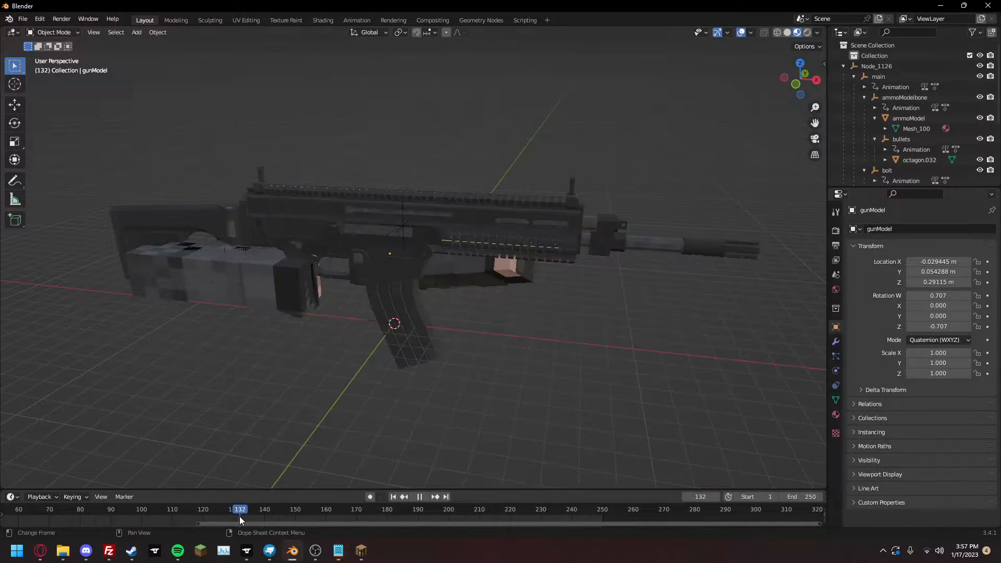
mouse_move(245, 518)
left_mouse_down()
mouse_move(233, 520)
mouse_move(243, 521)
left_mouse_up()
key("alt+Tab")
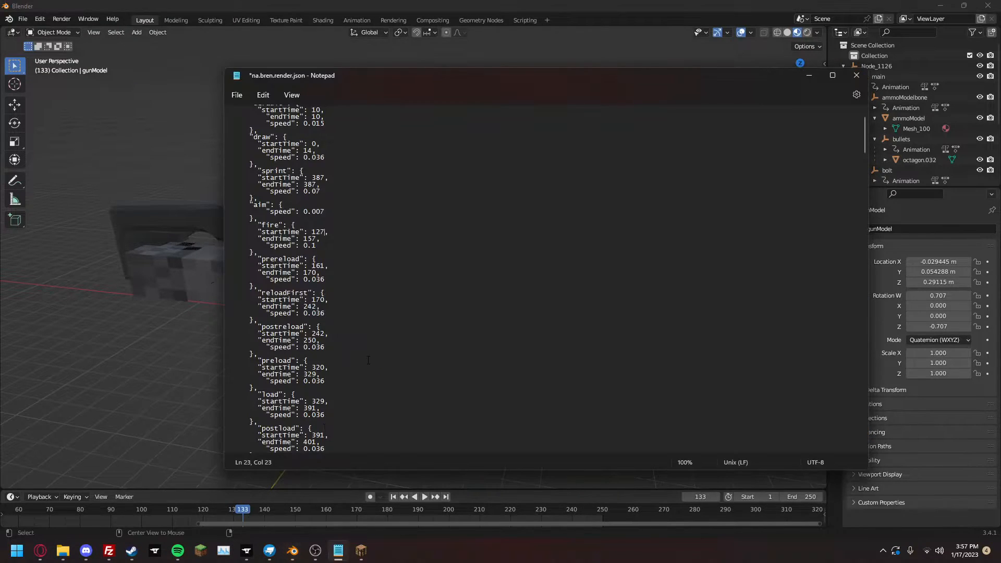
key("ctrl+s")
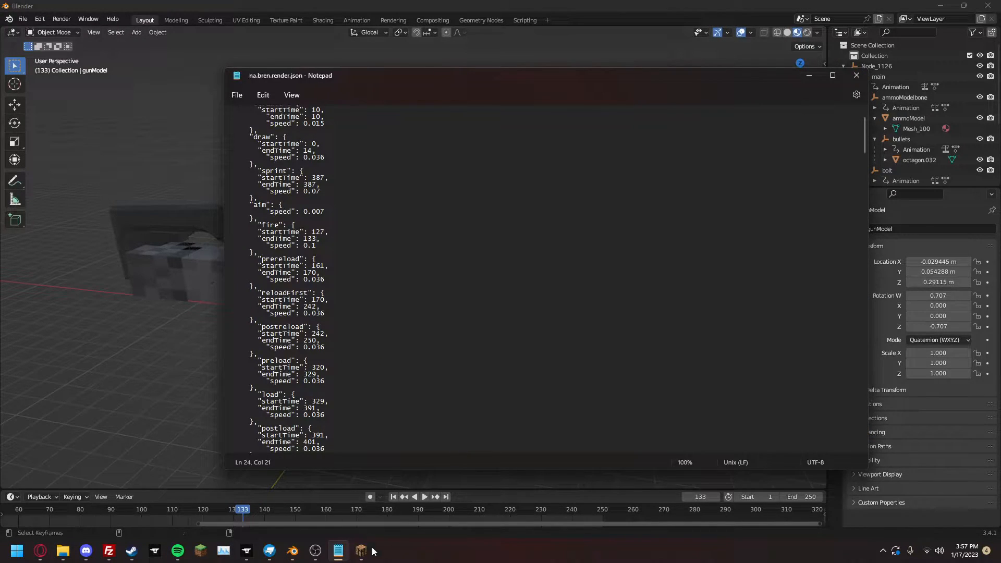
- Fire the gun in Minecraft to check the retimed fire animation
left_click(361, 551)
left_click(500, 276)
left_click_drag(500, 276, 501, 276)
key("alt+Tab")
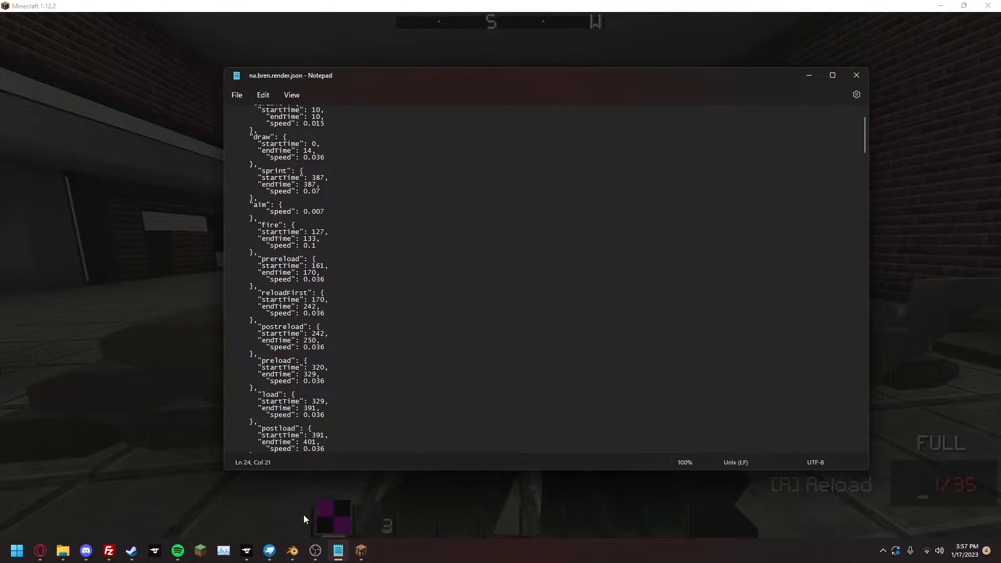
- Scrub Blender's timeline to frame 141 and set the prereload startTime to 141 in na.bren.render.json
left_click(296, 554)
left_click_drag(248, 512, 267, 517)
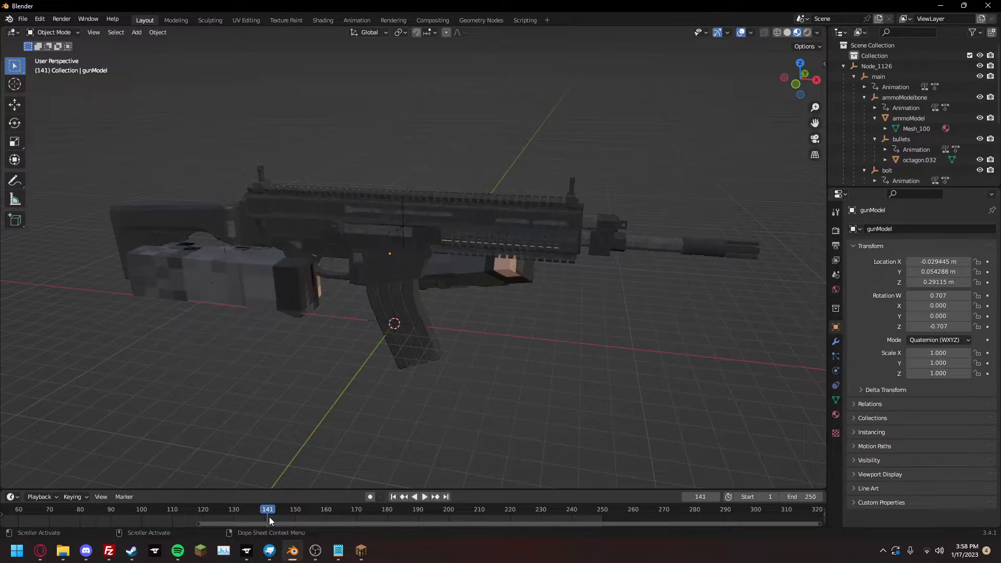
left_click(339, 551)
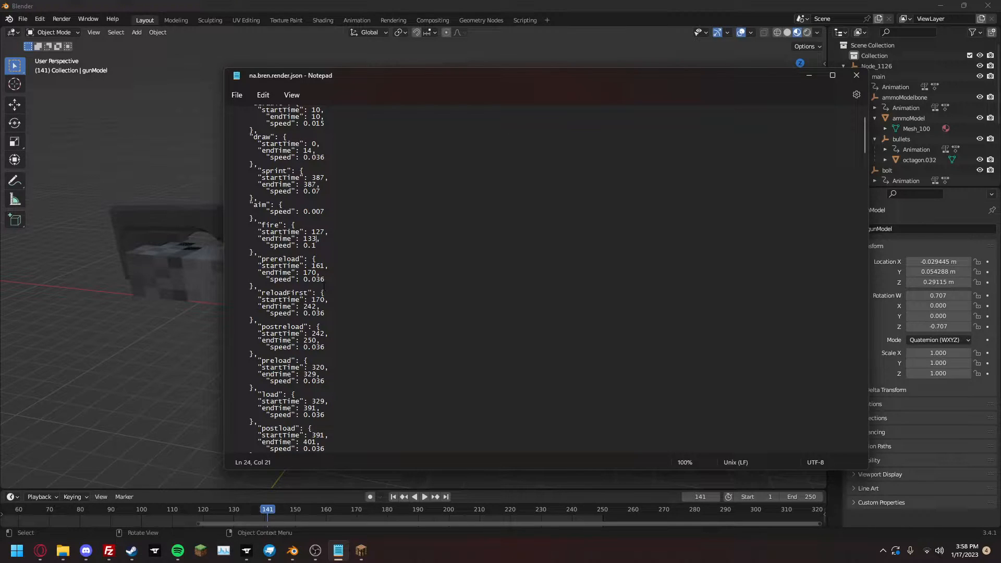
key("BackSpace")
key("BackSpace")
type("141")
- Scrub Blender's timeline to frame 152 and set both the prereload endTime and the reloadFirst startTime to 152
left_click_drag(268, 514, 300, 518)
key("alt+Tab")
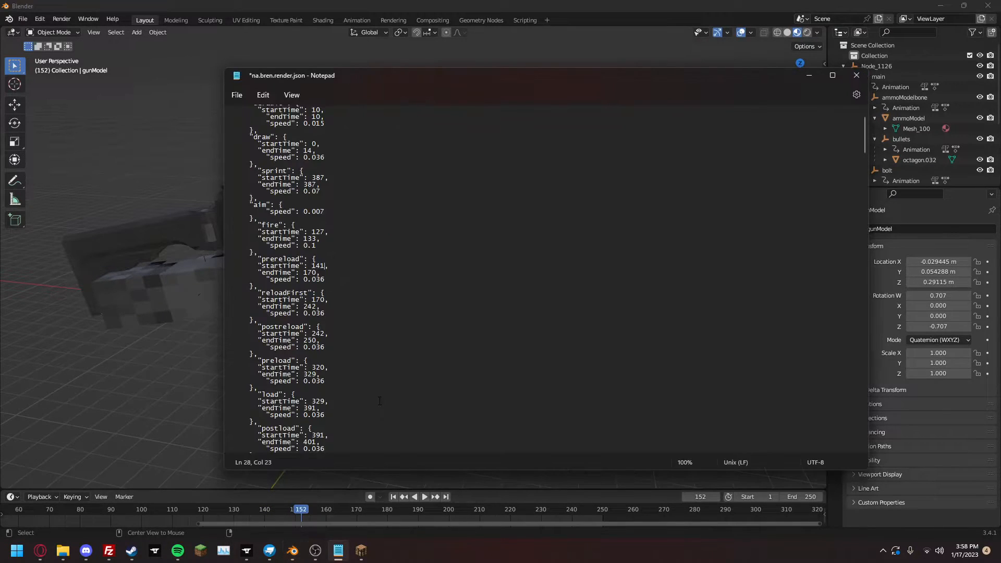
key("BackSpace")
key("BackSpace")
key("BackSpace")
type("152")
key("BackSpace")
key("BackSpace")
key("BackSpace")
type("152")
- Scrub Blender's timeline to frame 210 and set both the reloadFirst endTime and the postreload startTime to 210 in na.bren.render.json
left_click_drag(304, 509, 478, 509)
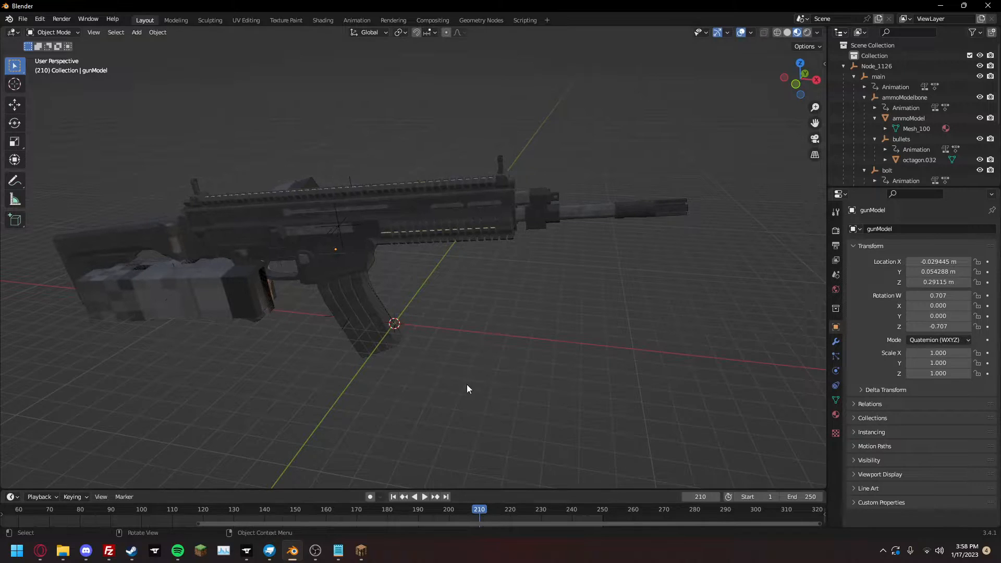
key("alt+Tab")
type("10")
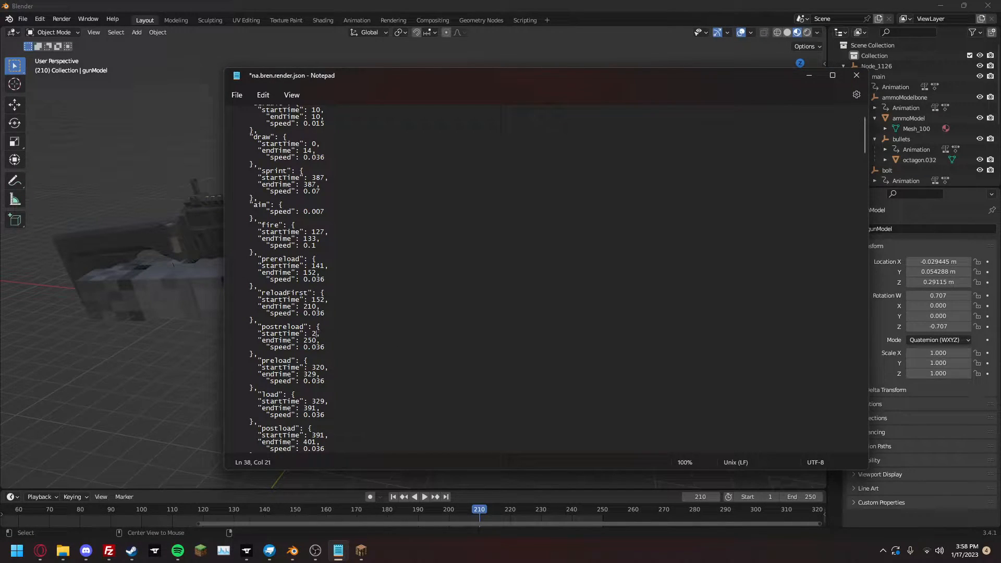
- Scrub Blender's timeline to frame 220, set the postreload endTime to 220, and save na.bren.render.json
left_click_drag(479, 515, 520, 522)
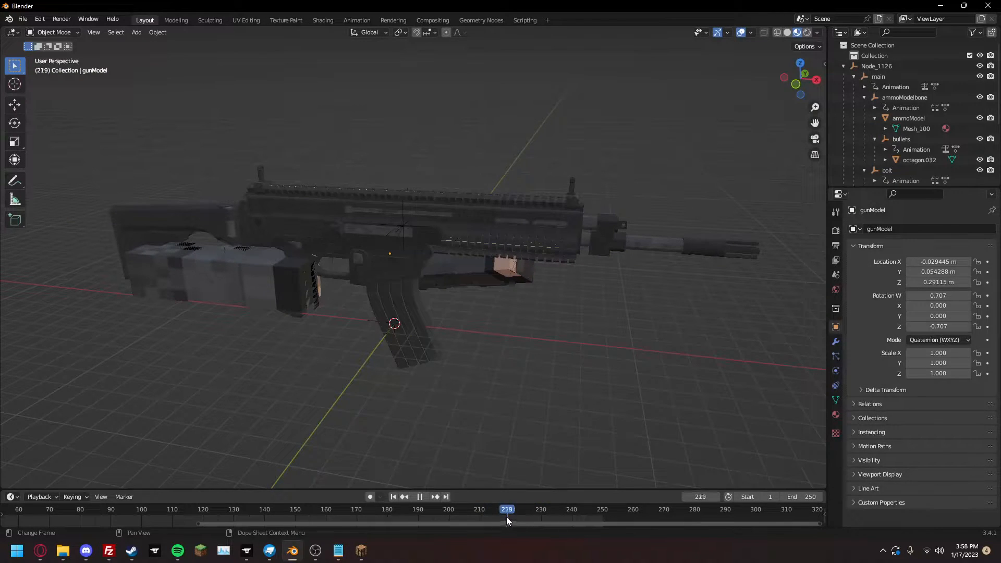
key("space")
key("alt+Tab")
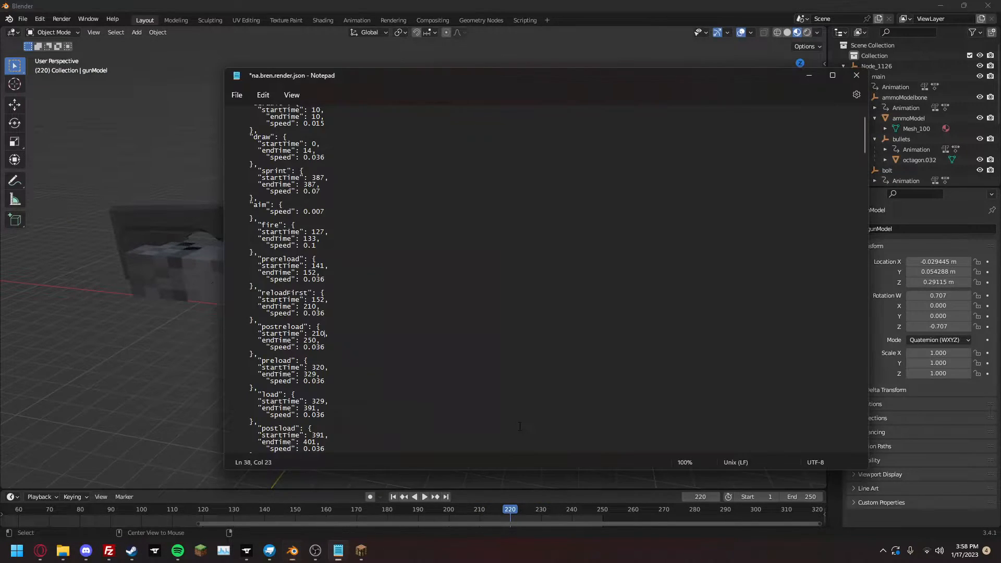
key("BackSpace")
key("BackSpace")
type("20")
key("ctrl+s")
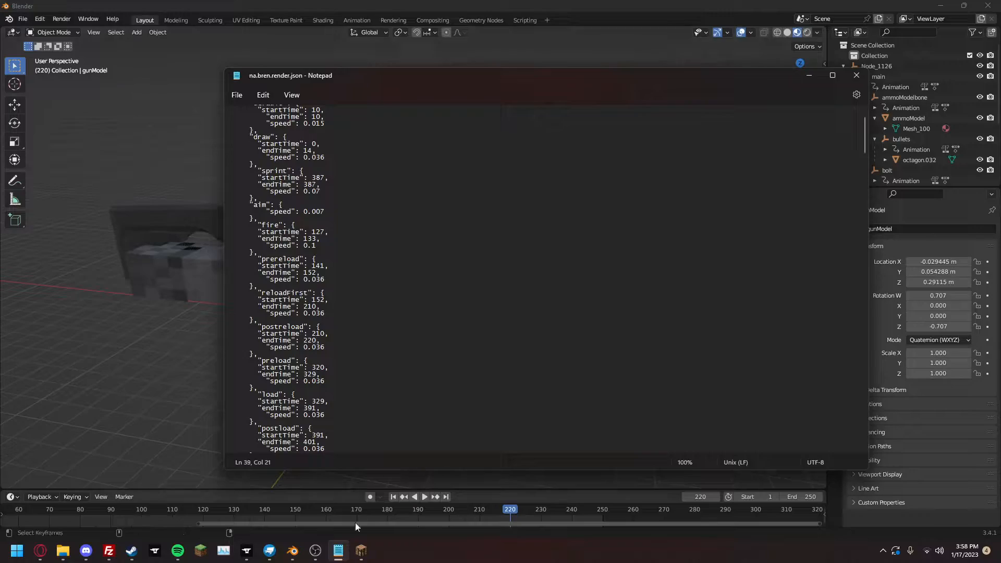
- Reload and fire the gun in Minecraft to check the retimed reload animation
left_click(359, 556)
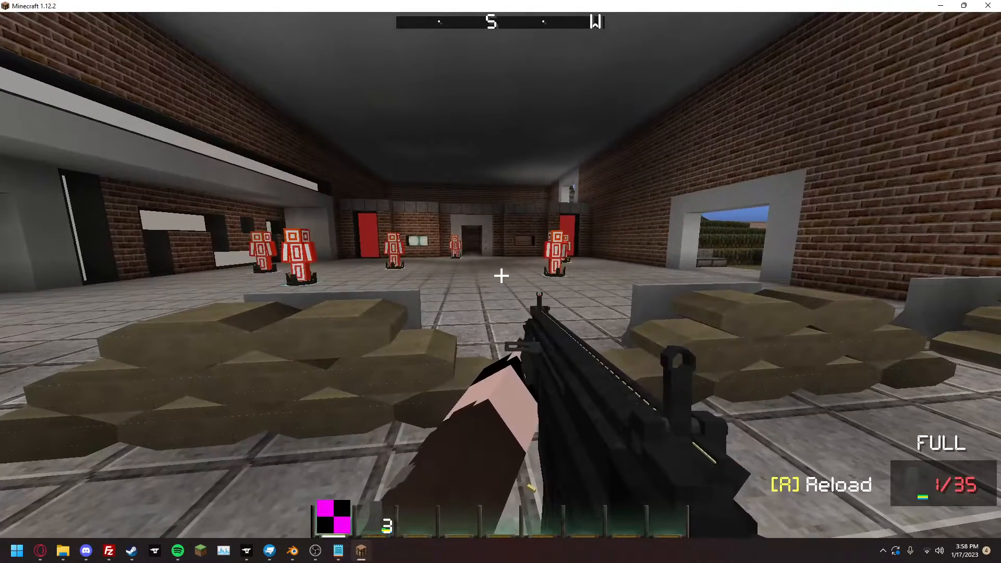
key("r")
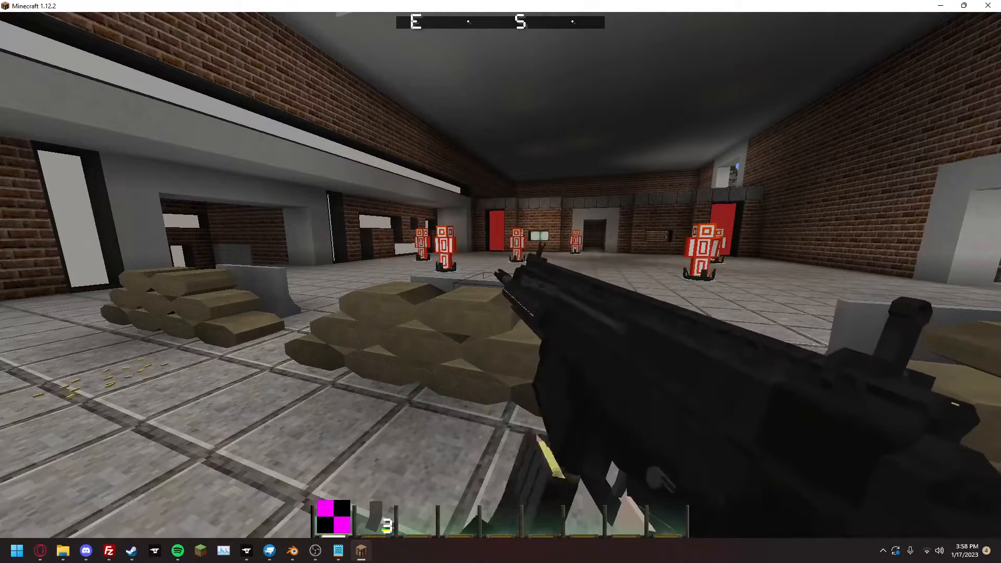
key("a")
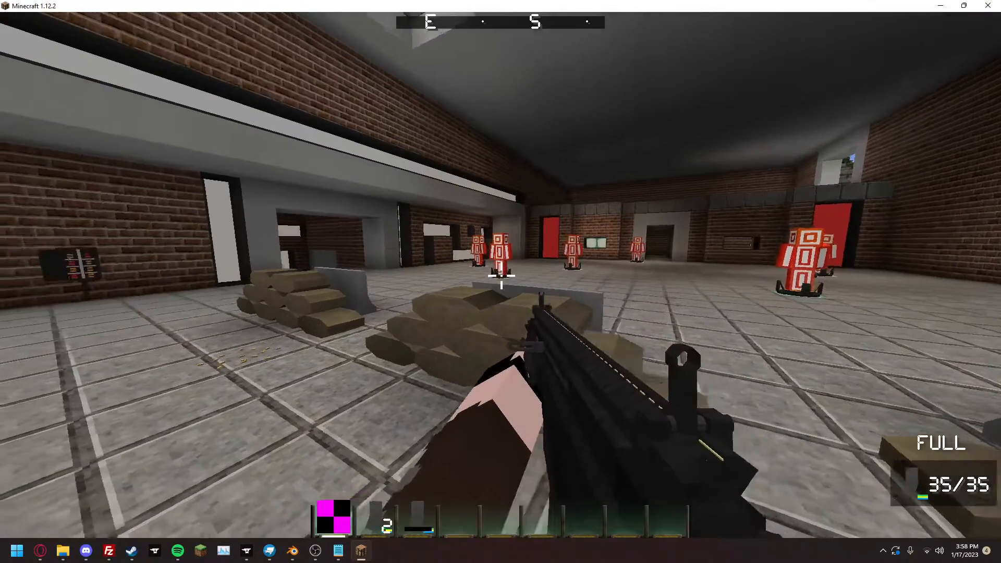
key("p")
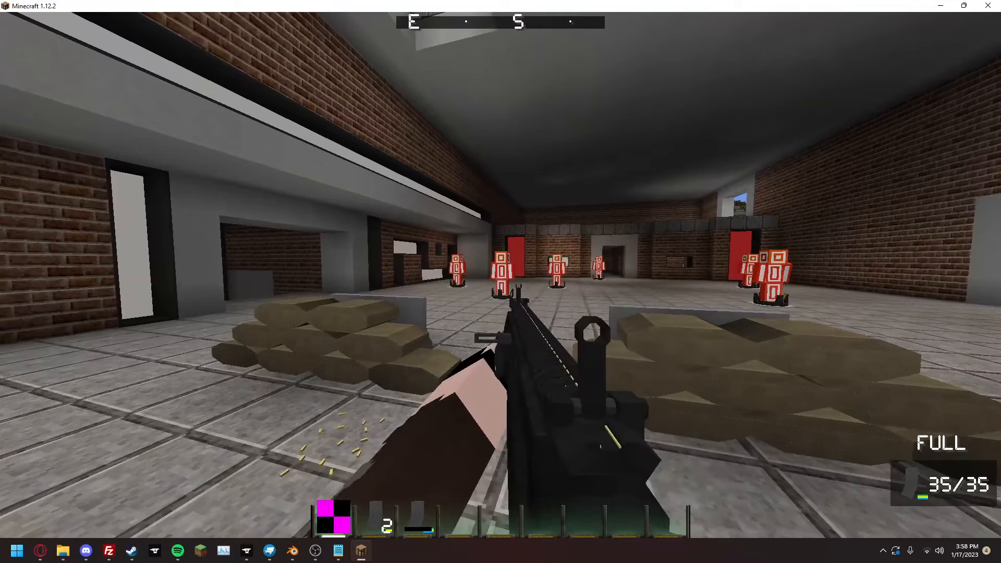
left_click(500, 277)
key("Escape")
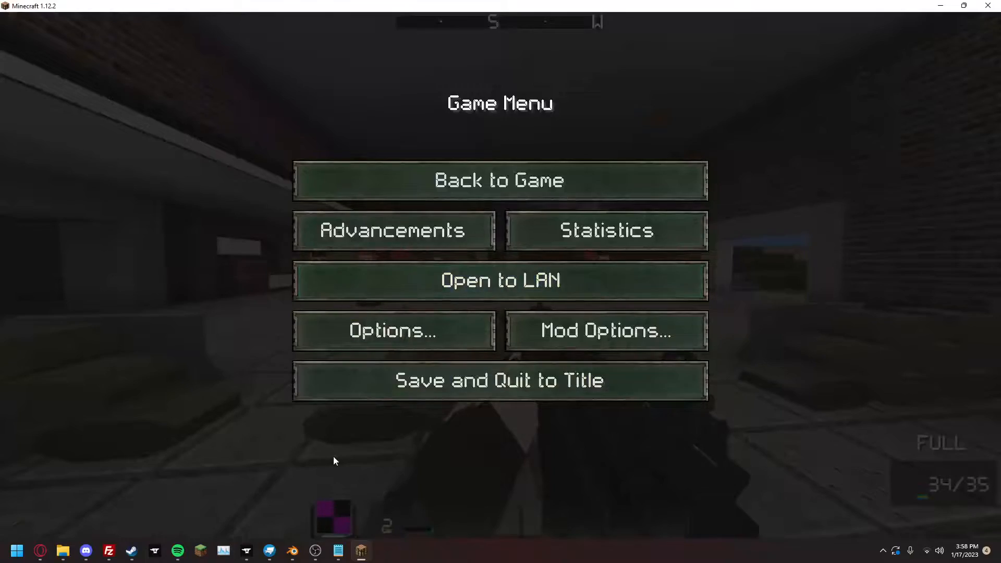
- Scrub Blender's timeline to frame 224 and set the preunload startTime to 224 in na.bren.render.json
left_click(293, 550)
left_click(339, 550)
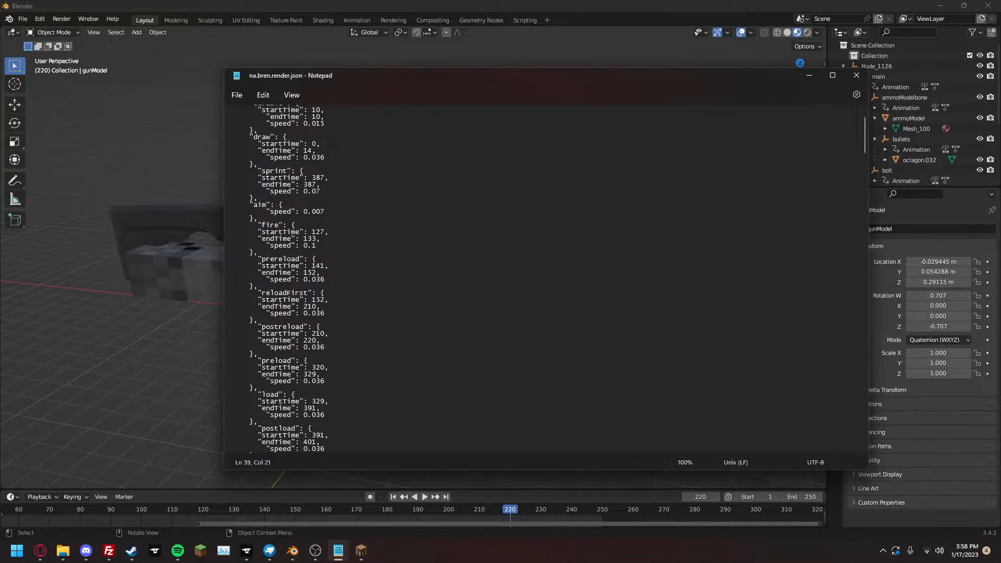
scroll(286, 279, "down", 6)
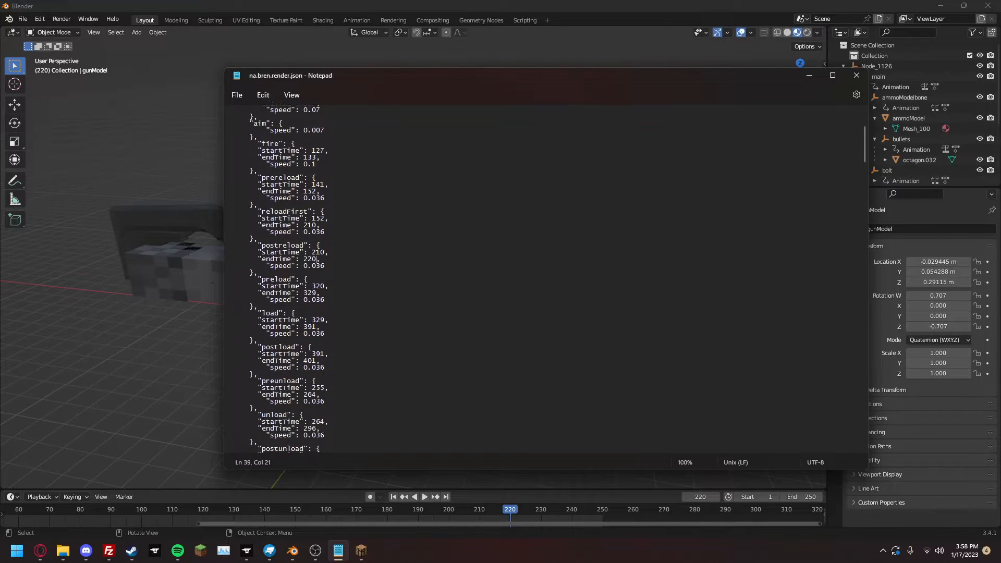
scroll(291, 281, "down", 1)
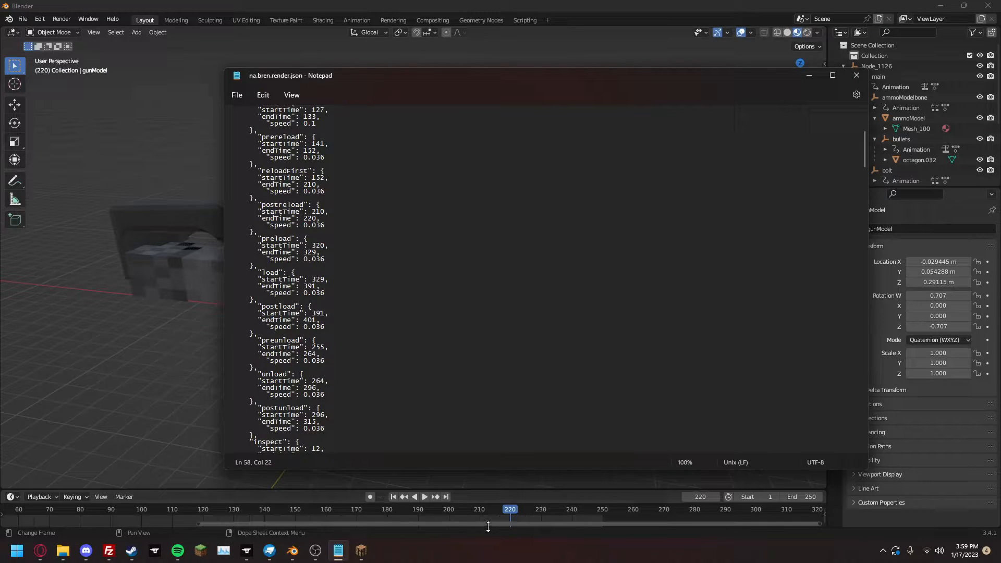
left_click_drag(488, 525, 706, 527)
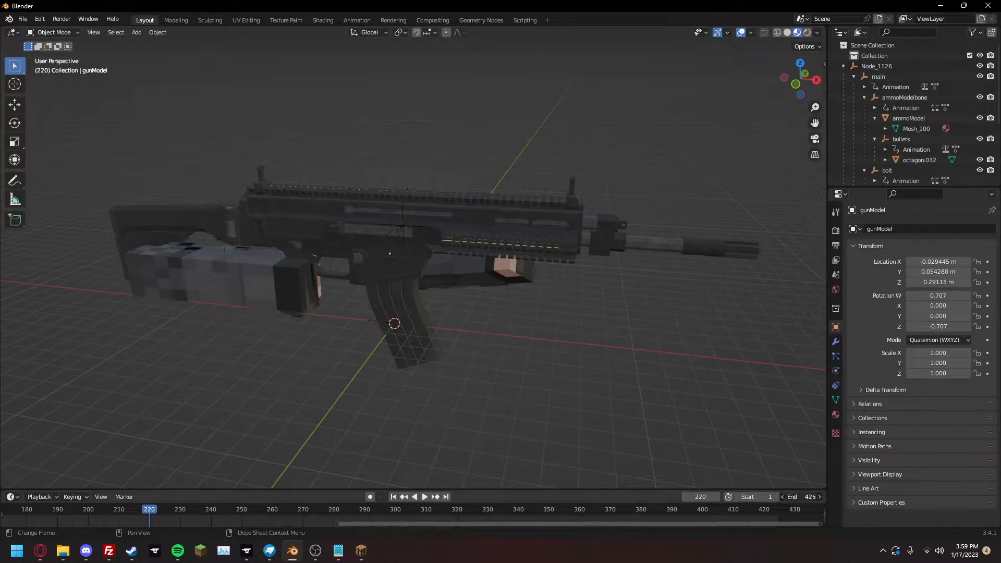
key("space")
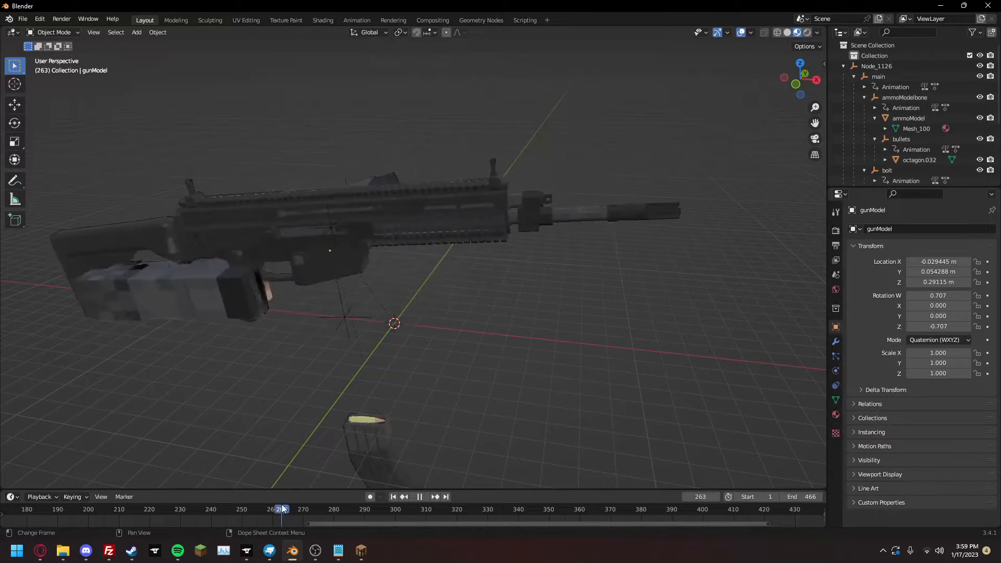
mouse_move(155, 511)
left_mouse_down()
mouse_move(117, 509)
mouse_move(162, 511)
left_mouse_up()
key("space")
left_click(338, 550)
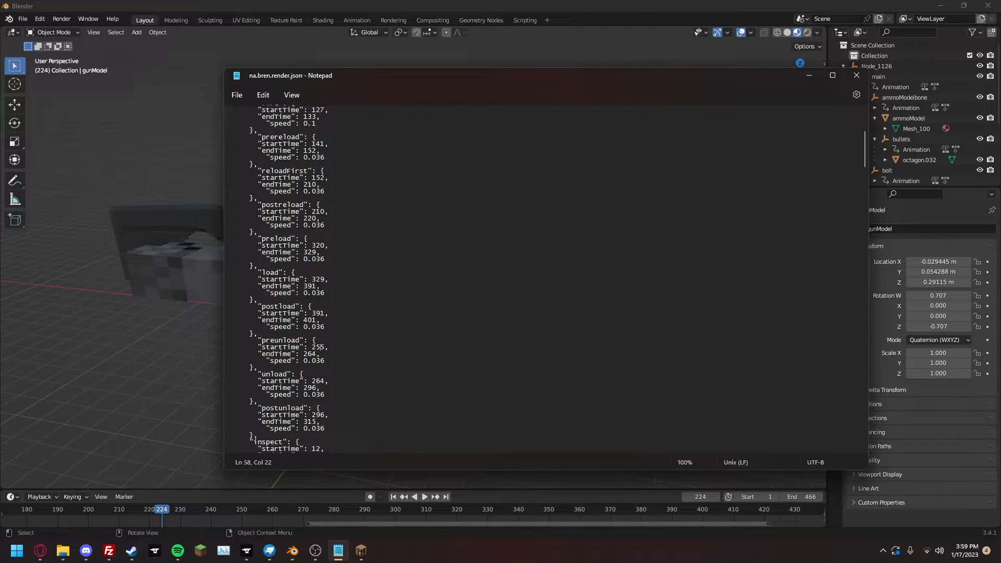
key("BackSpace")
- Scrub Blender's timeline to frame 234 and set both the preunload endTime and the unload startTime to 234
left_click_drag(165, 513, 193, 521)
key("alt+Tab")
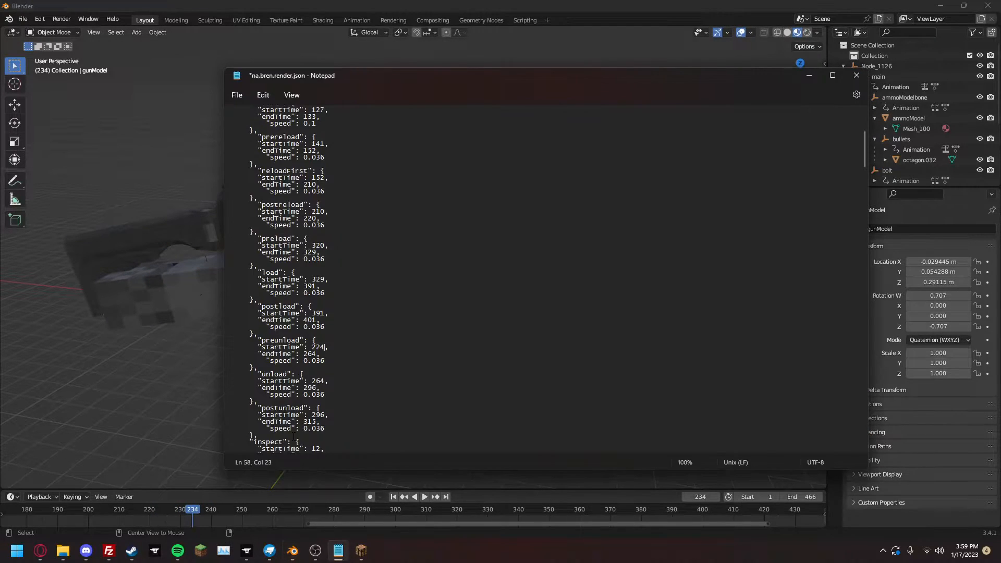
key("BackSpace")
type("3")
key("Down")
key("Down")
key("Down")
key("Down")
key("Delete")
key("Delete")
type("34")
- Scrub Blender's timeline to frame 271 and set both the unload endTime and the postunload startTime to 271
left_click_drag(194, 513, 311, 510)
key("alt+Tab")
key("Delete")
key("Delete")
type("71")
key("BackSpace")
key("BackSpace")
- Scrub Blender's timeline to frame 283, set the postunload endTime to 283, and save na.bren.render.json
mouse_move(335, 506)
left_mouse_down()
mouse_move(353, 506)
mouse_move(344, 501)
left_mouse_up()
key("alt+Tab")
key("BackSpace")
key("BackSpace")
key("BackSpace")
type("283")
key("ctrl+s")
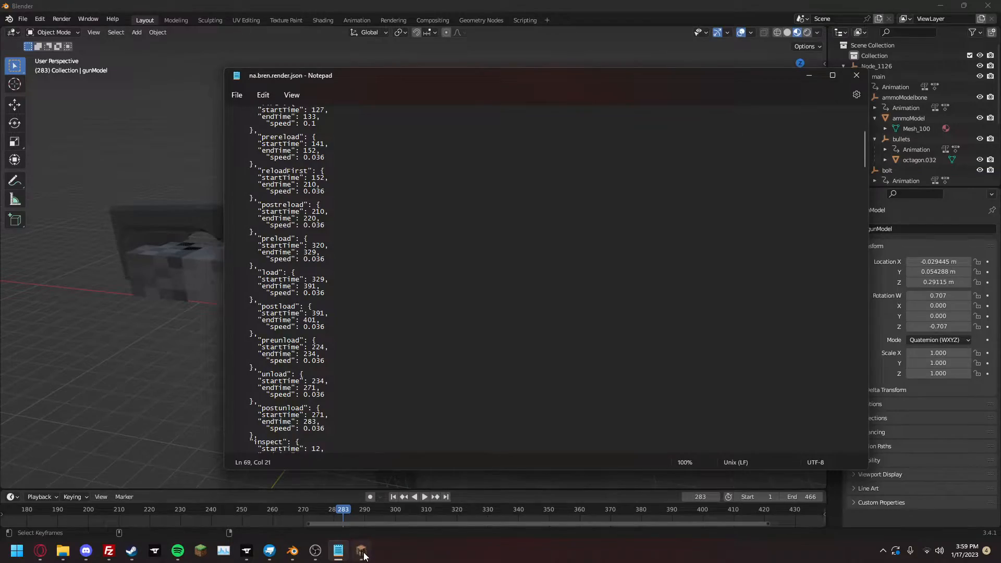
- Test the gun's magazine unload and reload in Minecraft to check the new unload timings
left_click(362, 551)
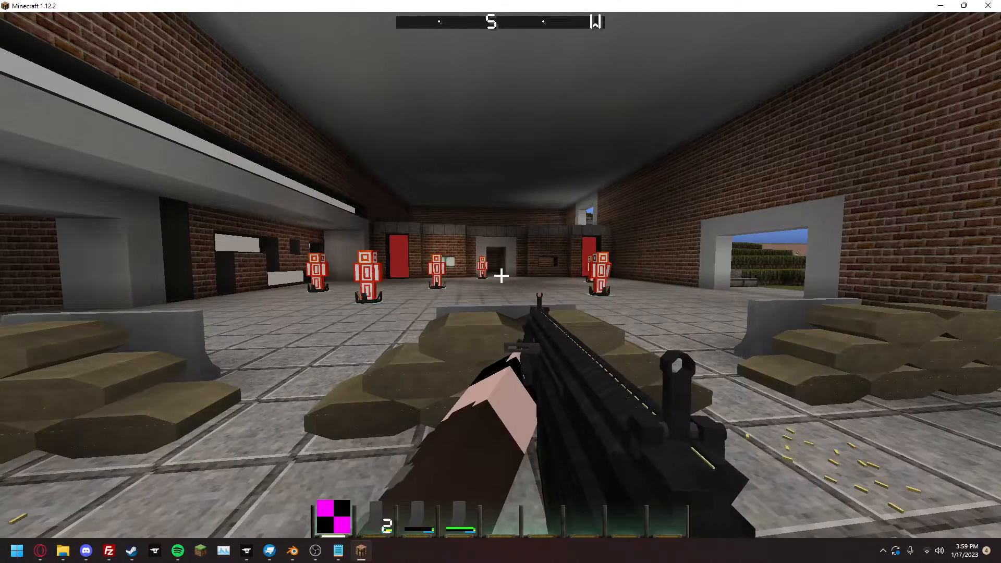
key("r")
key("d")
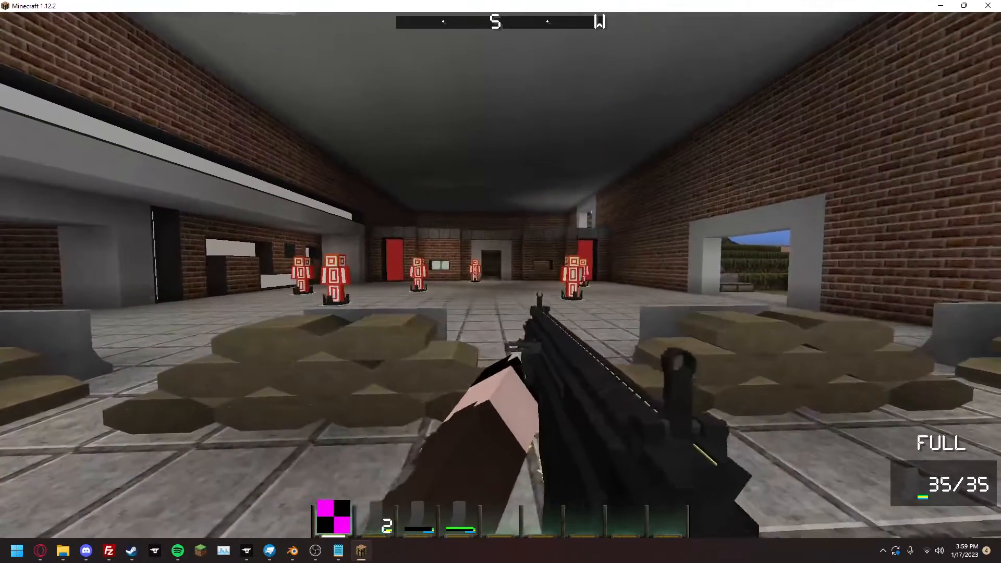
key("Escape")
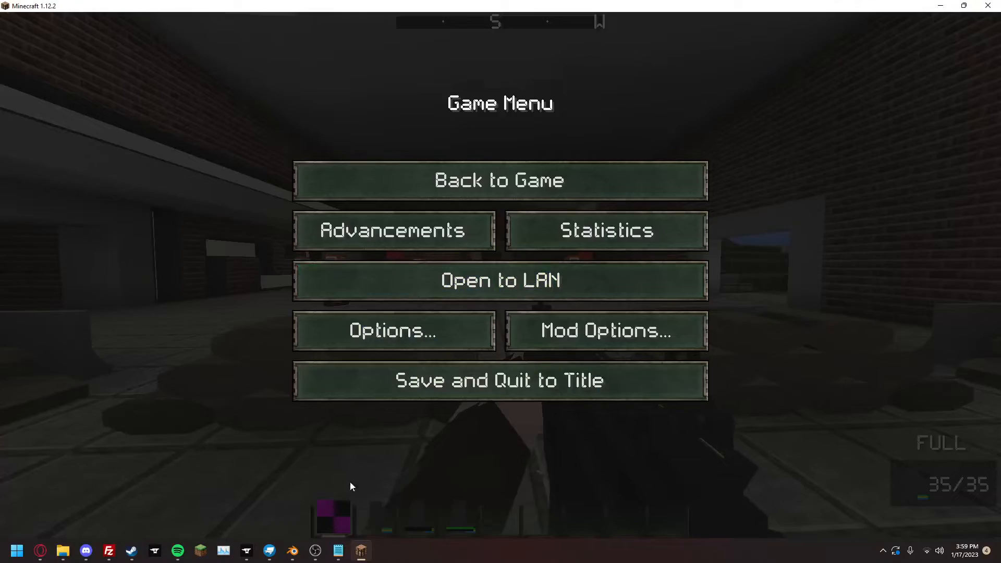
- Scrub Blender's timeline to frame 287 and set the preload startTime to 287 in na.bren.render.json
left_click(338, 550)
left_click(293, 551)
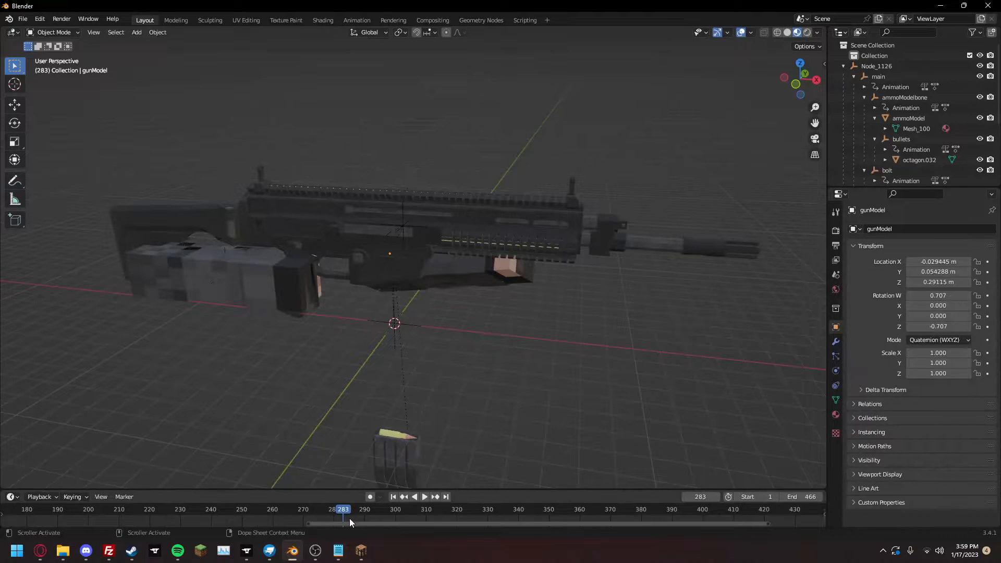
key("space")
left_click_drag(356, 514, 357, 517)
left_click(338, 550)
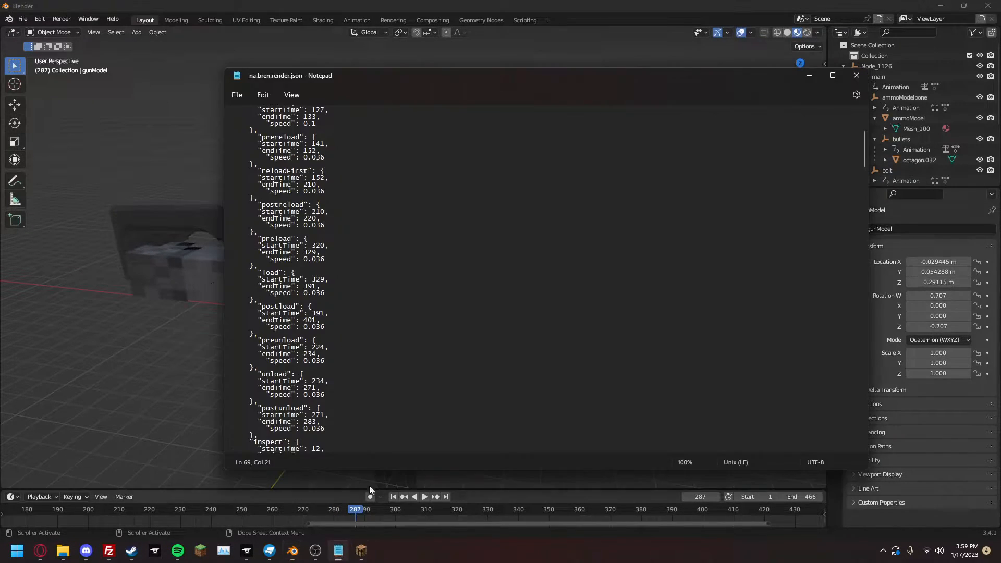
scroll(318, 369, "down", 3)
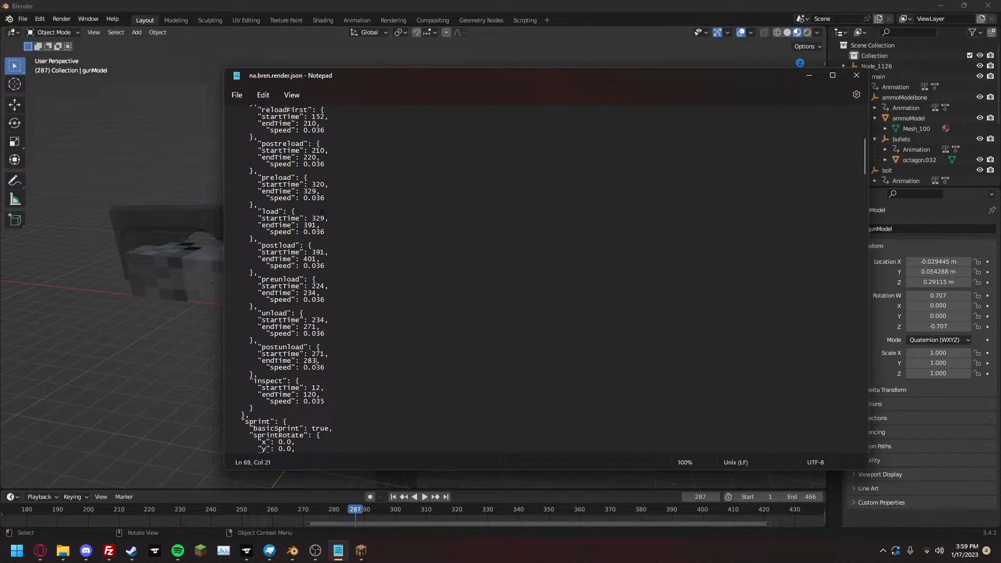
double_click(315, 185)
type("2")
- Scrub Blender's timeline to frame 301 and set both the preload endTime and the load startTime to 301
left_click_drag(356, 509, 399, 509)
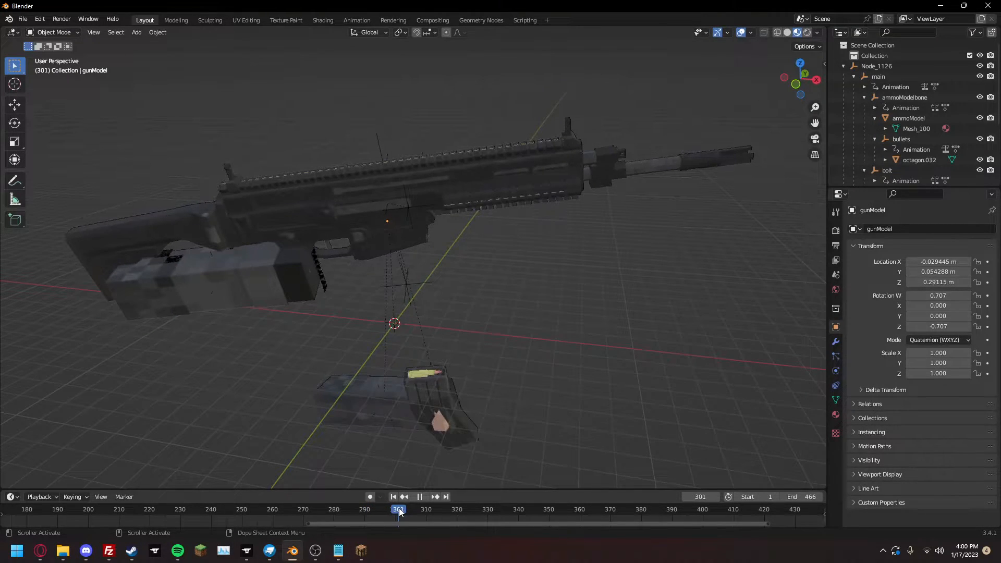
key("alt+Tab")
key("Left")
key("BackSpace")
key("BackSpace")
key("BackSpace")
type("301")
key("BackSpace")
key("BackSpace")
key("BackSpace")
type("301")
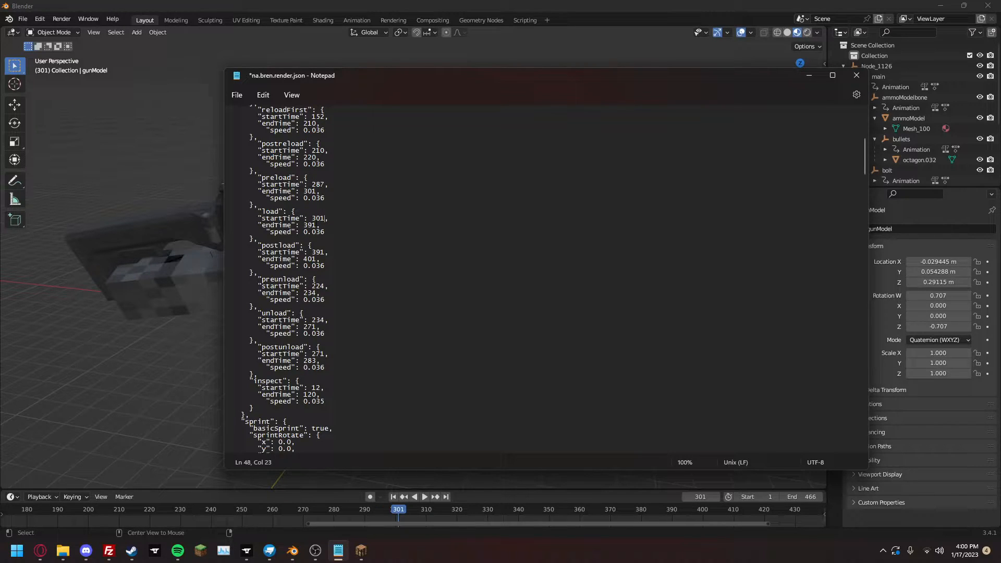
- Scrub Blender's timeline to frame 343 and set both the load endTime and the postload startTime to 343
left_click_drag(409, 508, 527, 513)
key("alt+Tab")
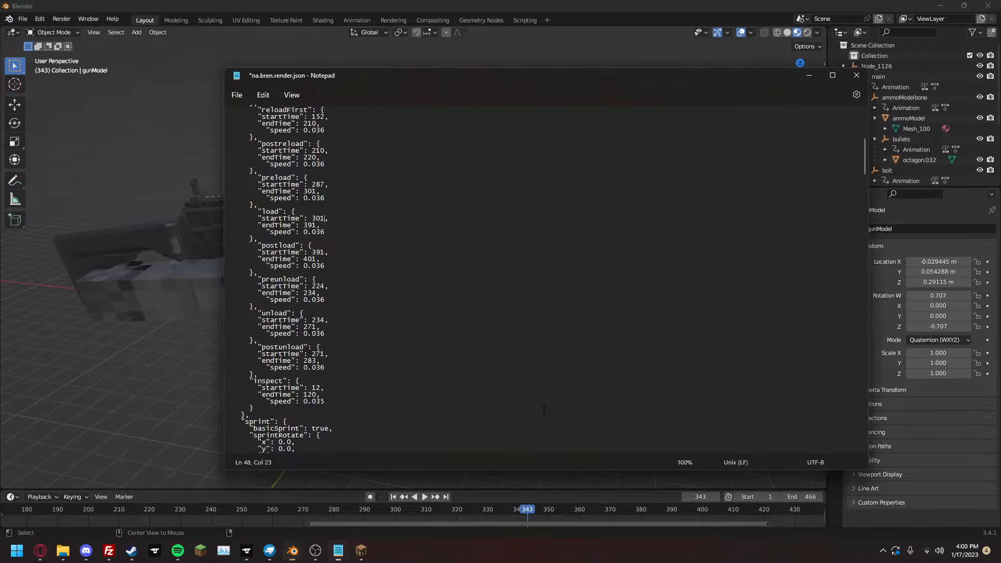
key("Left")
key("BackSpace")
key("BackSpace")
type("43")
type("43")
- Scrub Blender's timeline to frame 356, save the postload endTime as 356, and check the load animation in Minecraft
left_click_drag(523, 515, 556, 516)
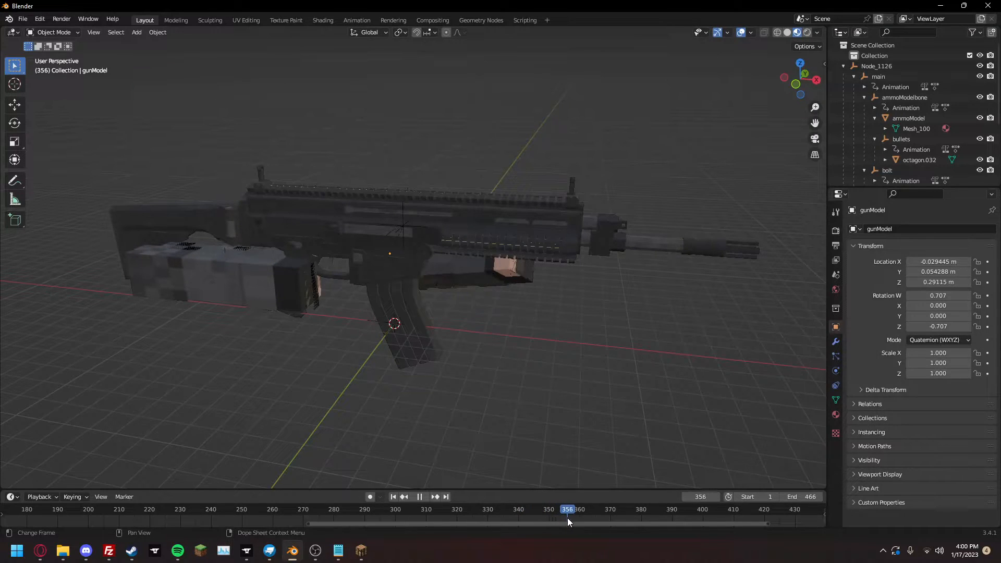
key("alt+Tab")
type("6")
key("ctrl+s")
left_click(360, 551)
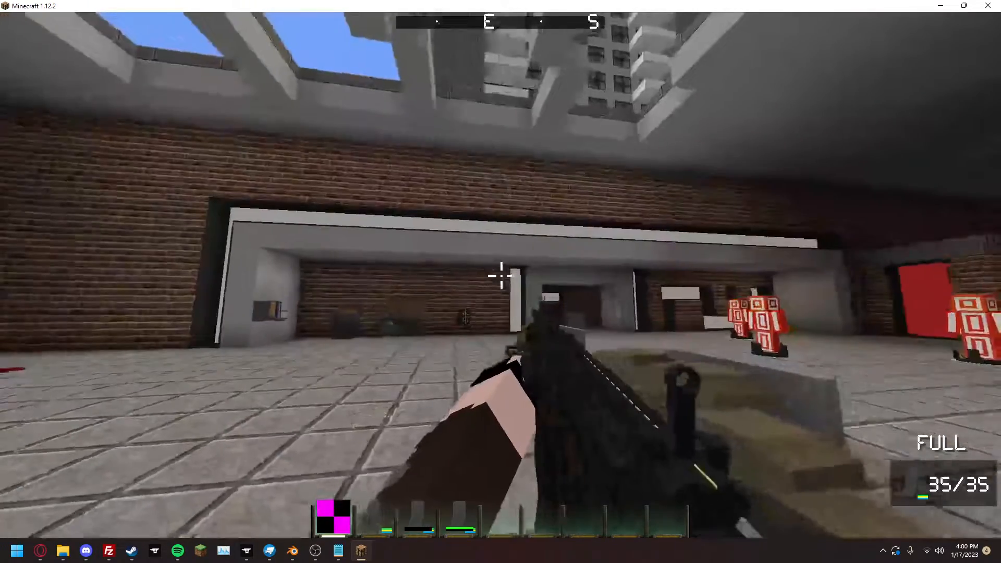
- Scrub Blender's timeline to frame 368 and set the draw startTime to 368 in na.bren.render.json
key("alt+Tab")
scroll(456, 305, "up", 15)
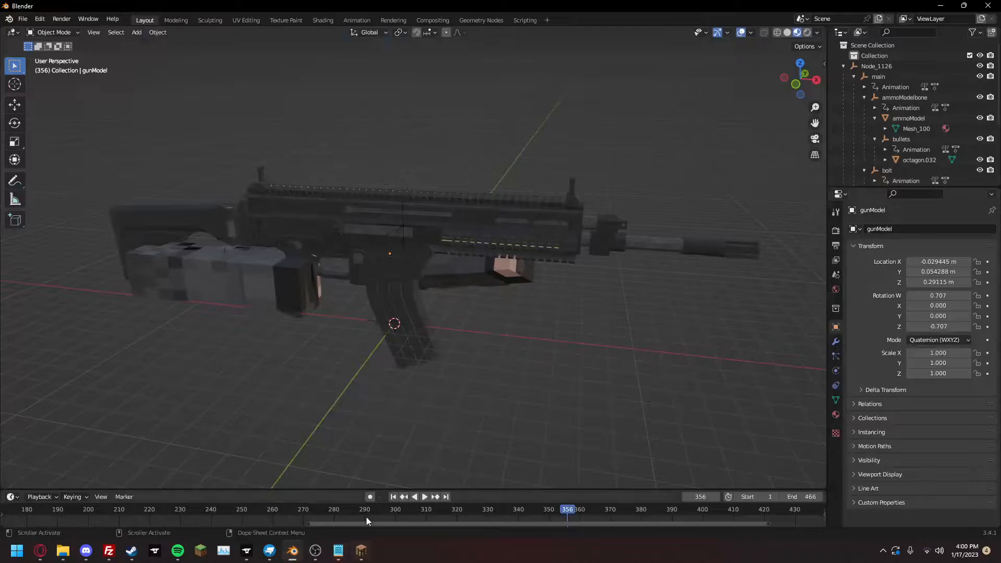
left_click(292, 551)
left_click_drag(386, 524, 469, 500)
left_click_drag(299, 513, 326, 513)
key("alt+Tab")
left_click(317, 177)
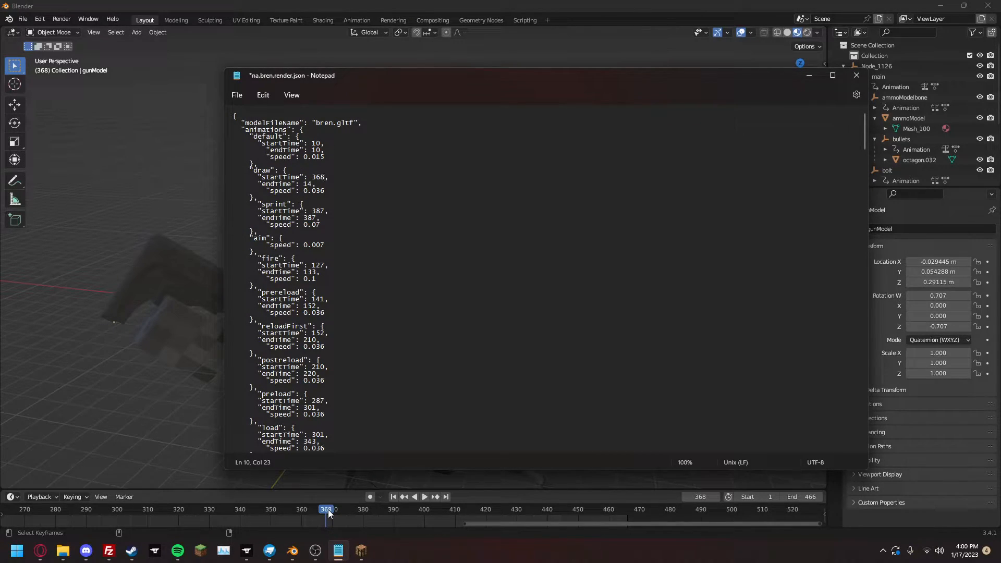
- Scrub Blender's timeline to frame 382 and set the draw endTime to 382
left_click_drag(327, 509, 366, 514)
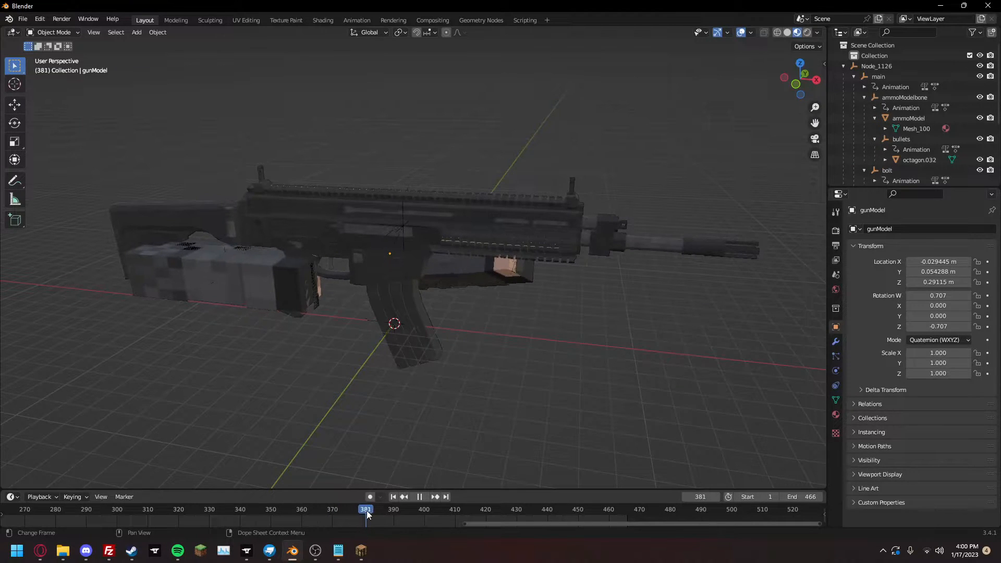
key("alt+Tab")
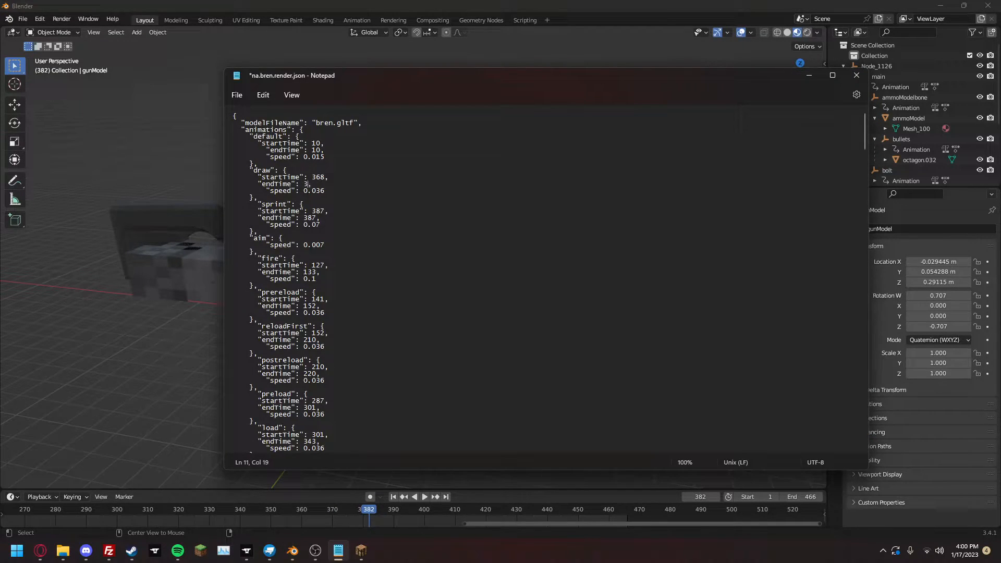
- Switch away from the gun and back in Minecraft to check its draw animation, and trigger a reload
left_click(361, 550)
key("Escape")
scroll(500, 275, "down", 1)
scroll(500, 275, "up", 1)
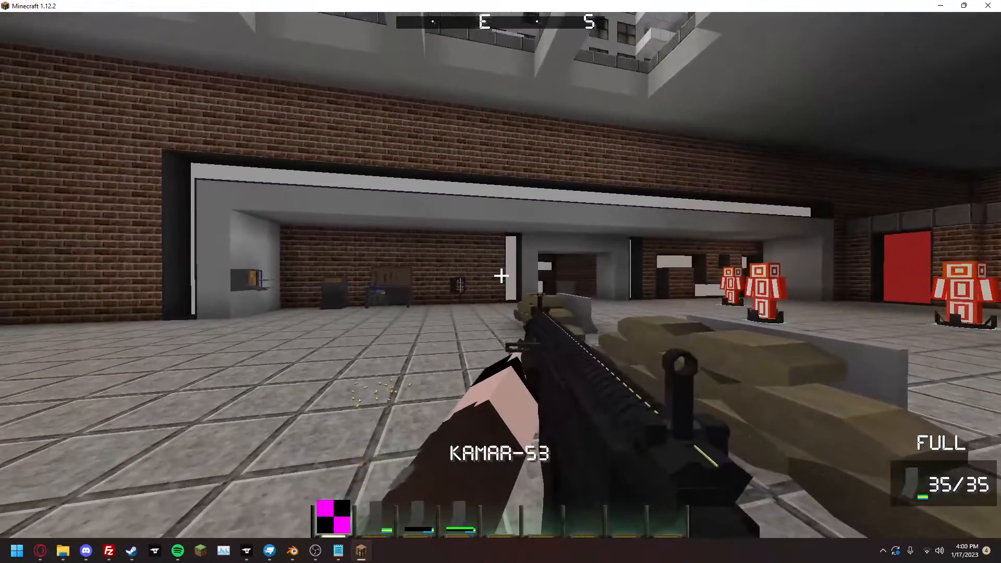
key("r")
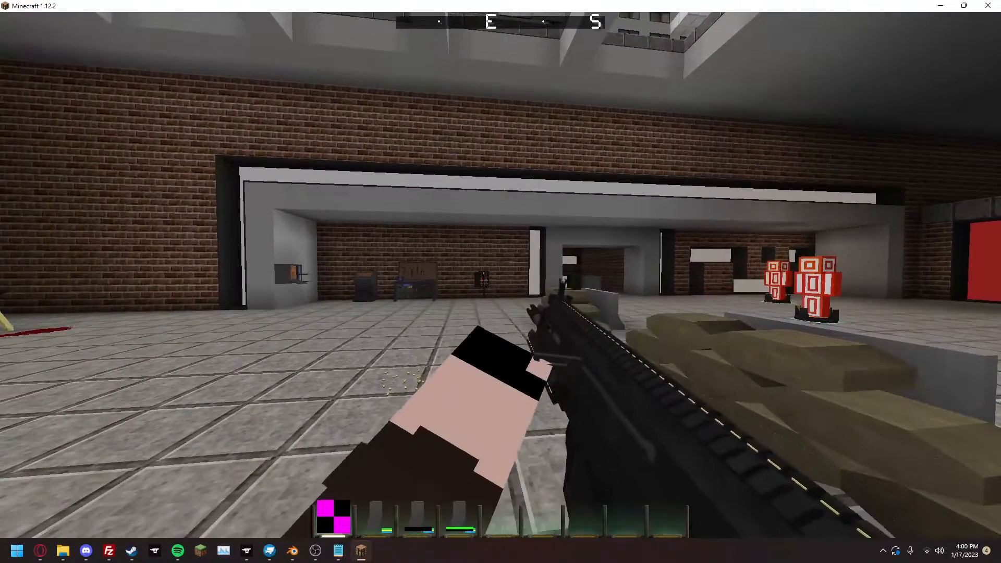
- Watch the gun's reload animation in Minecraft and inspect the loaded gun from the hip
key("n")
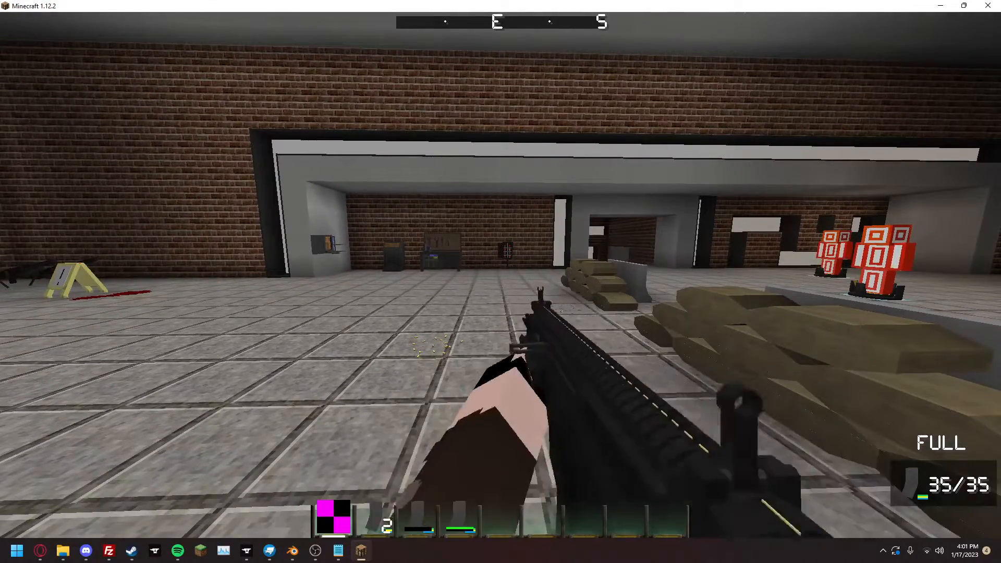
key("a")
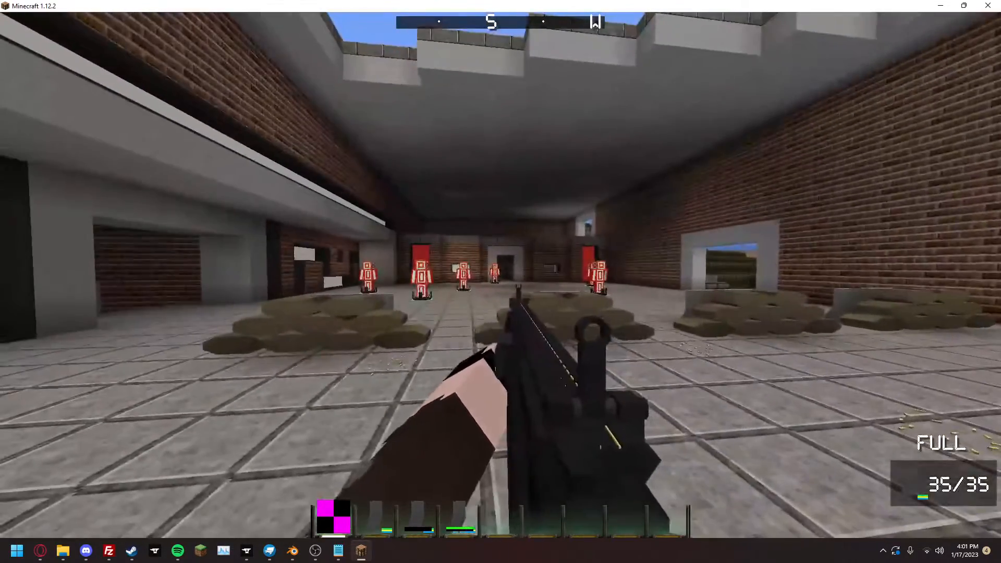
key("Escape")
- Find the translateAimPosition values in na.bren.render.json and check the gun's aim view in Minecraft
left_click(338, 551)
scroll(545, 279, "down", 15)
scroll(310, 391, "down", 14)
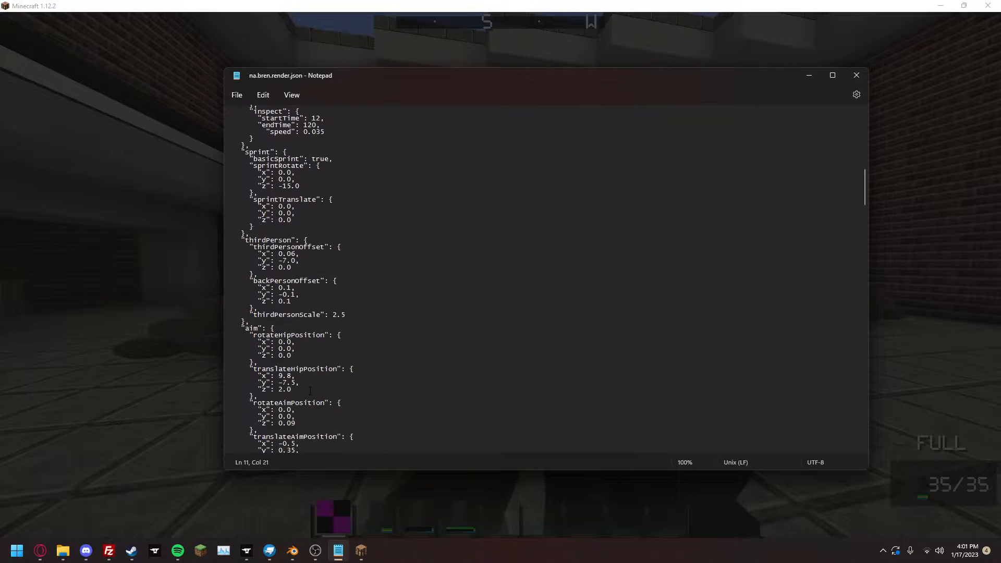
scroll(301, 369, "down", 3)
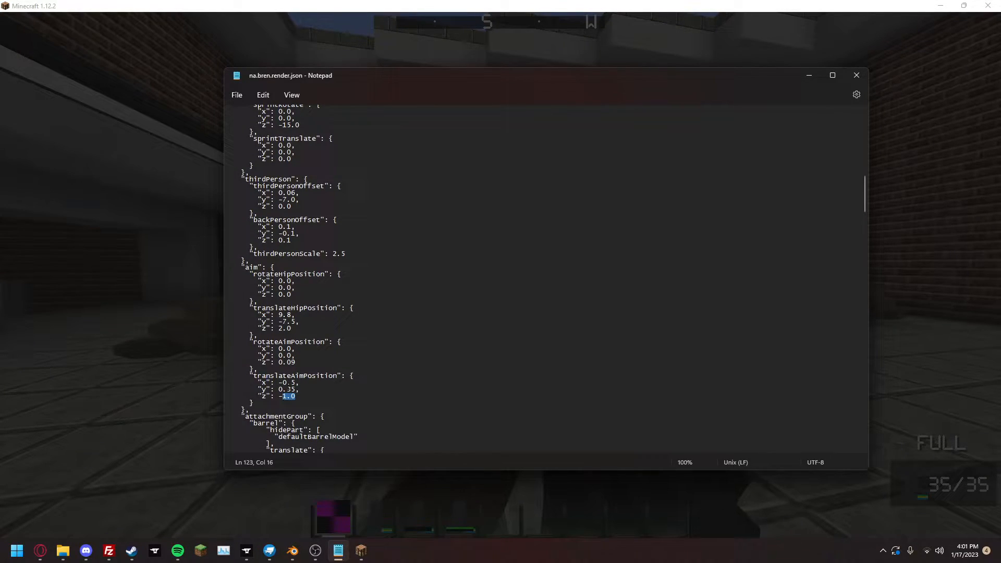
left_click(193, 386)
key("Escape")
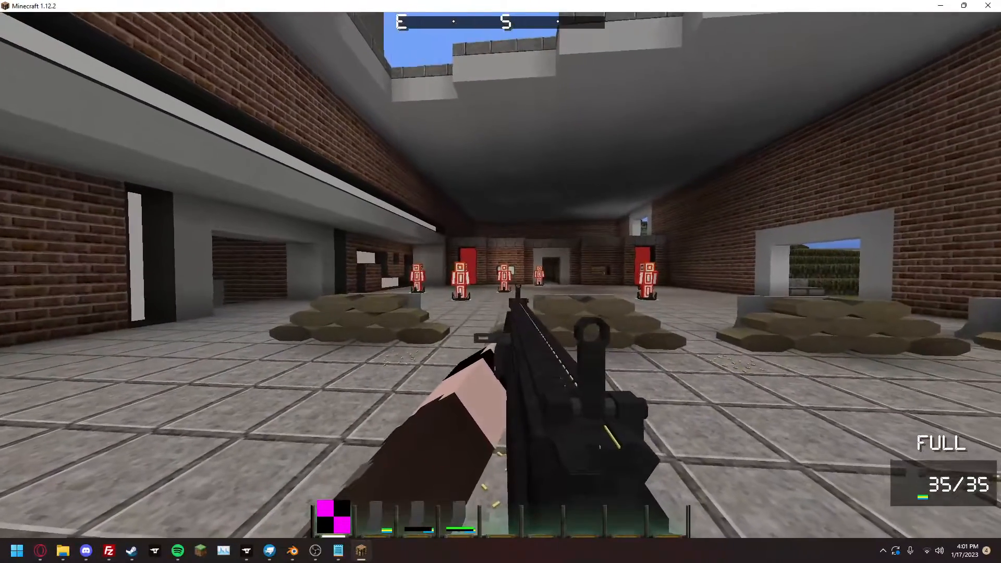
right_click(501, 275)
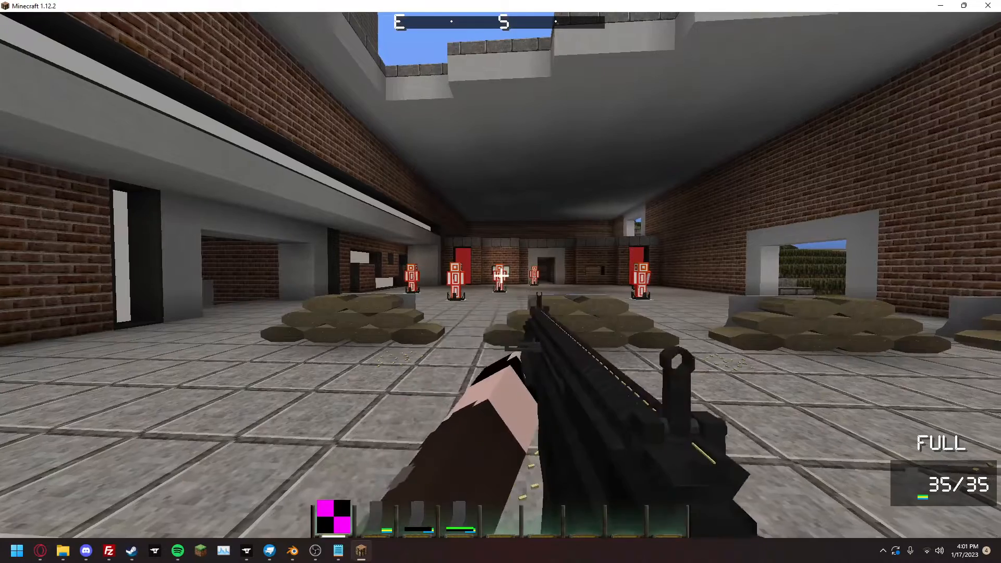
- Set the translateAimPosition z value to -1.8 and check the aim view in Minecraft
key("alt+Tab")
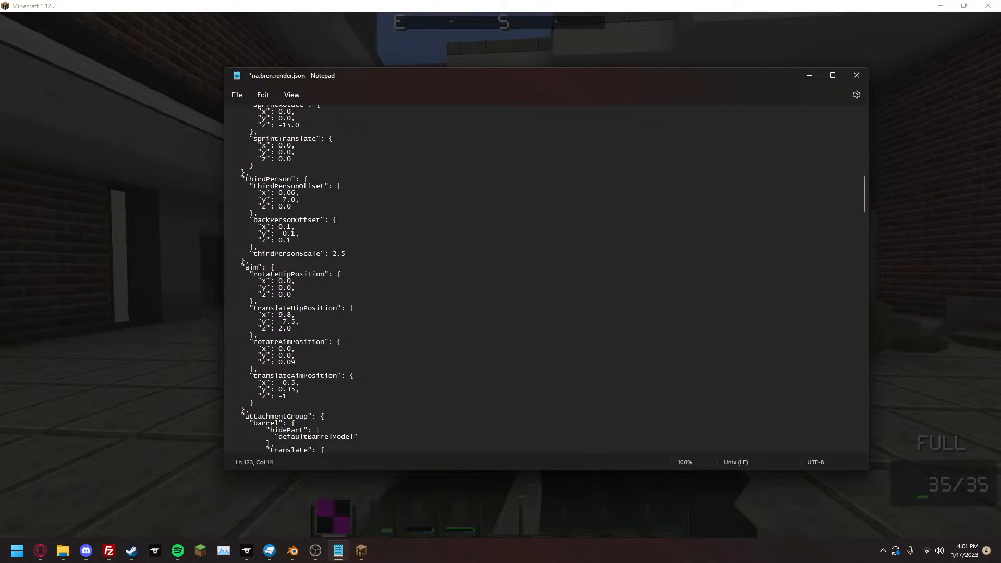
key("alt+Tab")
key("Escape")
right_click(500, 275)
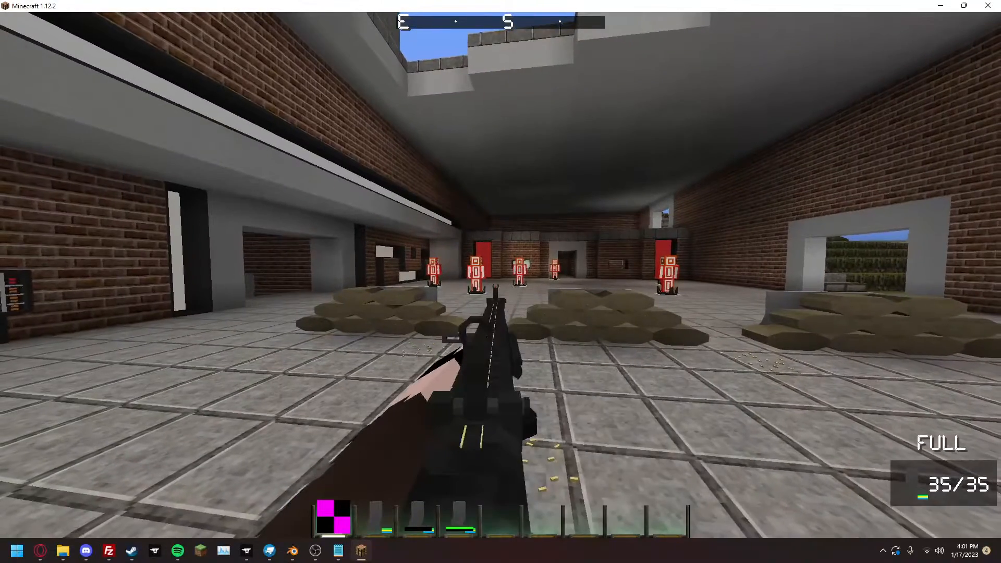
key("alt+Tab")
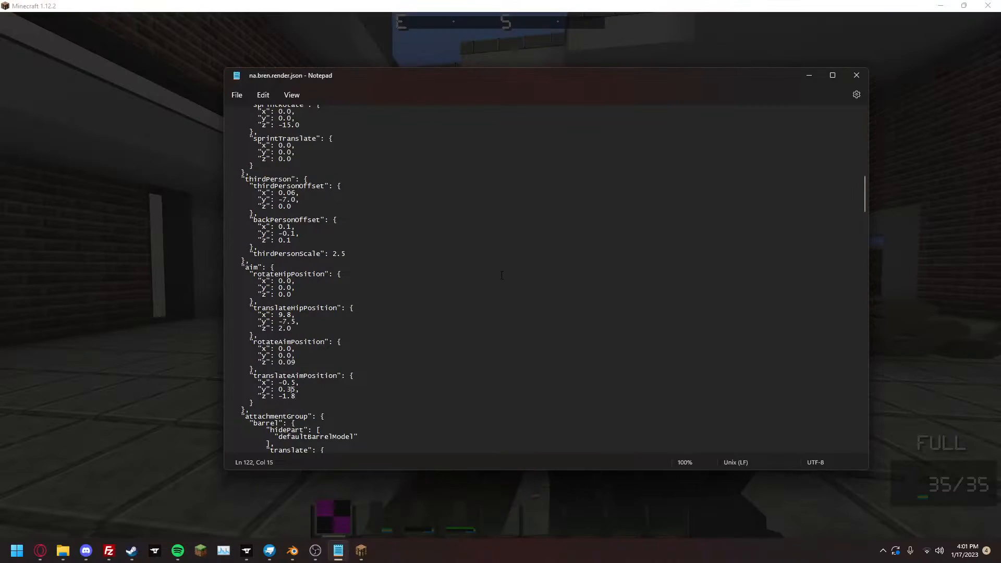
- Set the translateAimPosition y value to 0.8, save the file, and fire test shots while aiming in Minecraft
key("ctrl+s")
key("alt+Tab")
key("Escape")
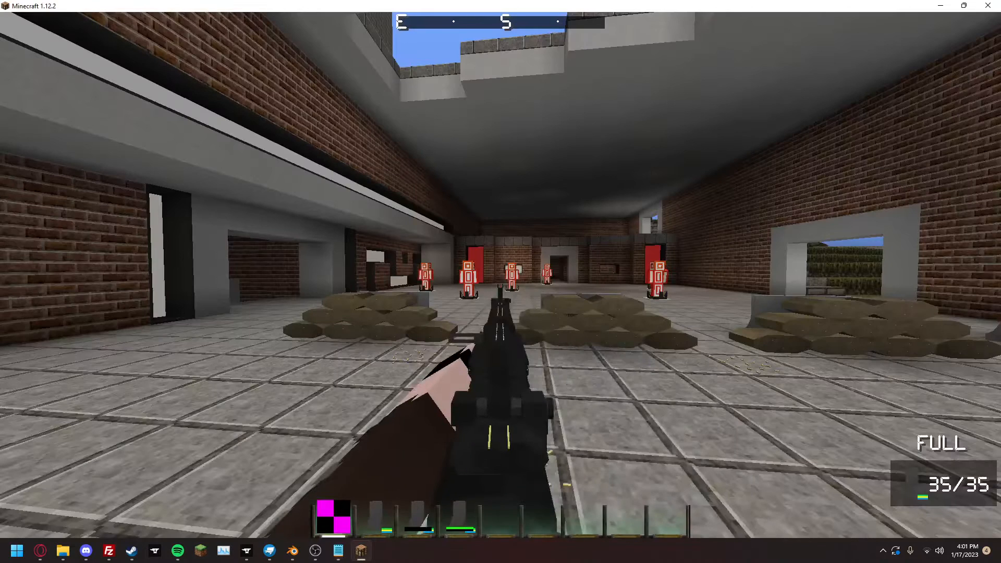
key("alt+Tab")
key("BackSpace")
type("8")
key("alt+Tab")
key("Escape")
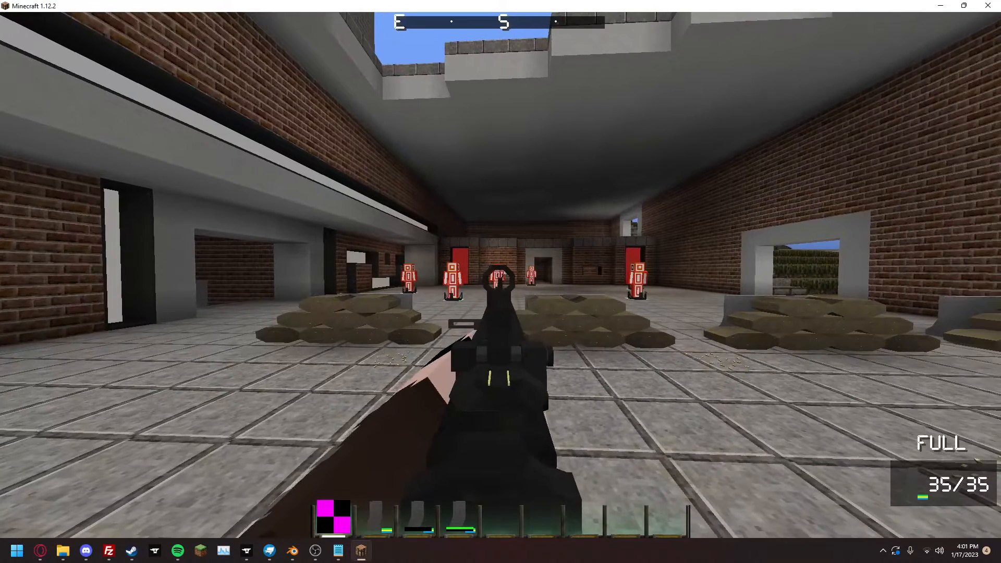
left_click(501, 275)
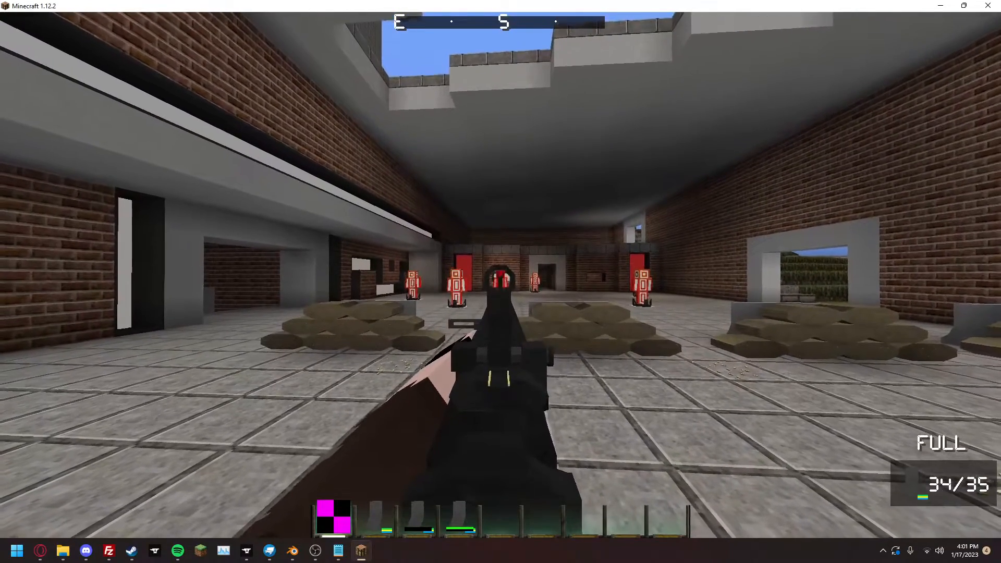
left_click(500, 275)
- Revisit the aim values in na.bren.render.json and test sight alignment by firing at the range targets
key("alt+Tab")
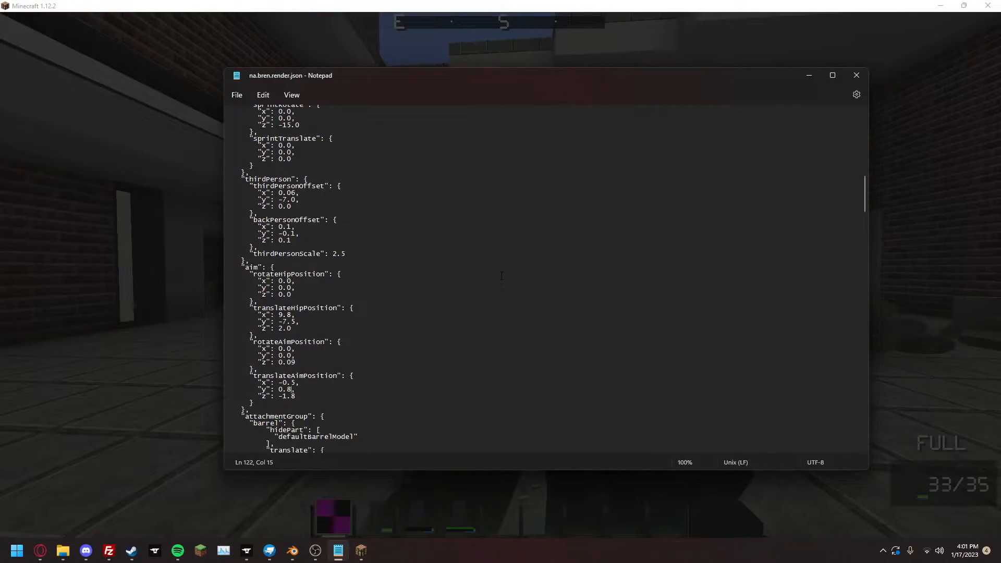
key("alt+Tab")
key("Escape")
right_click(501, 276)
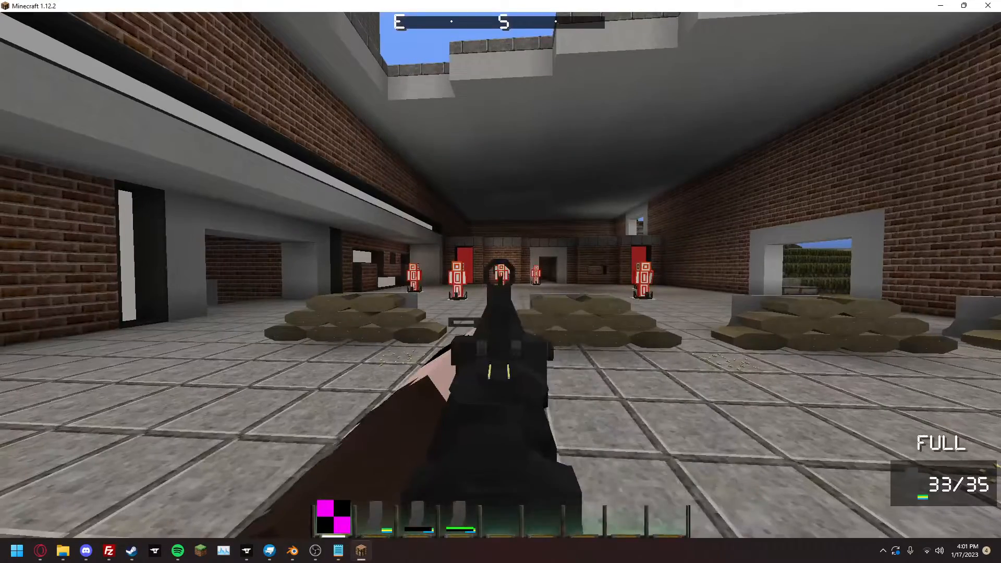
left_click(501, 275)
left_click(500, 276)
left_click(500, 275)
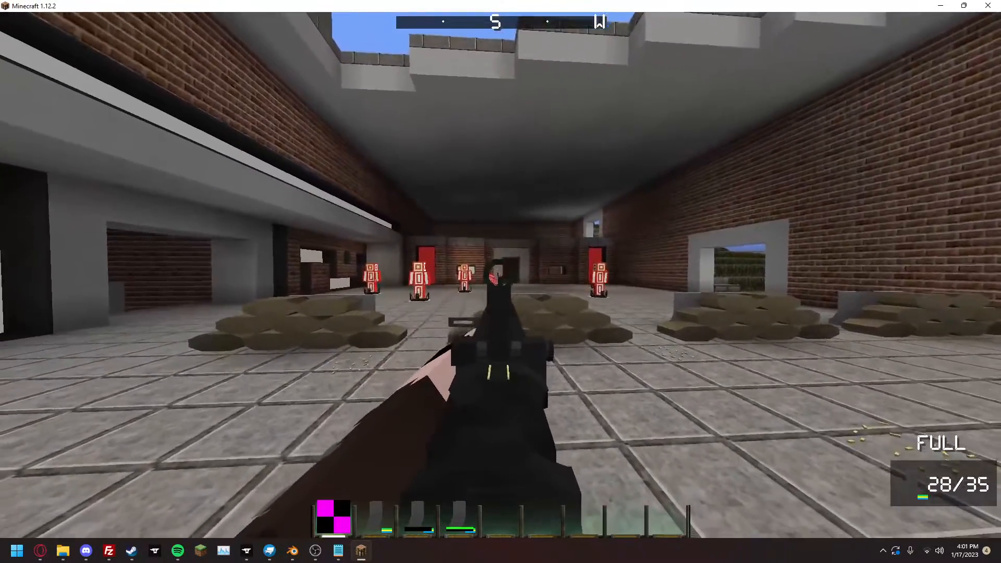
left_click(501, 275)
right_click(500, 275)
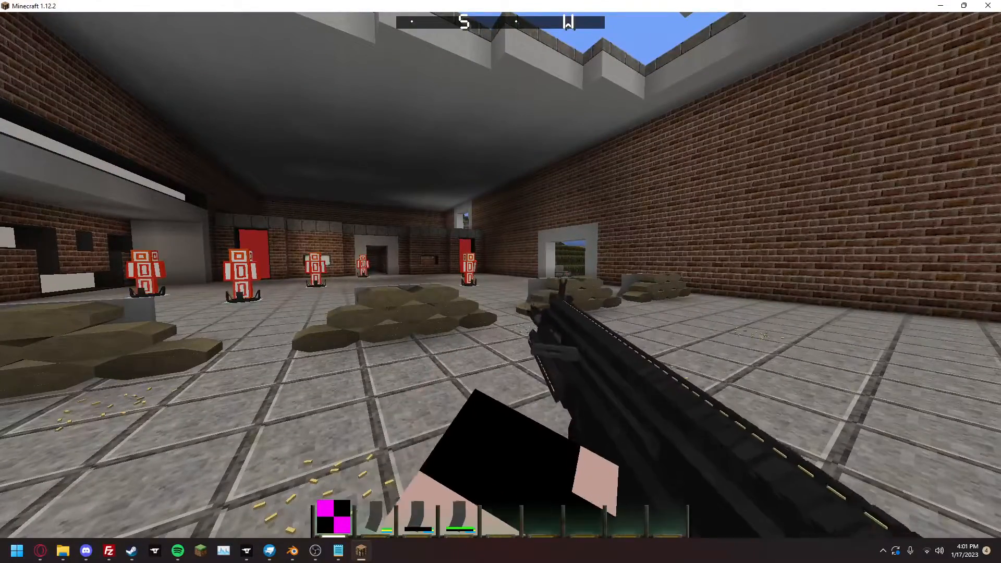
- Reload, fly out through the roof, and test the gun's aiming and firing outdoors before returning inside
key("w")
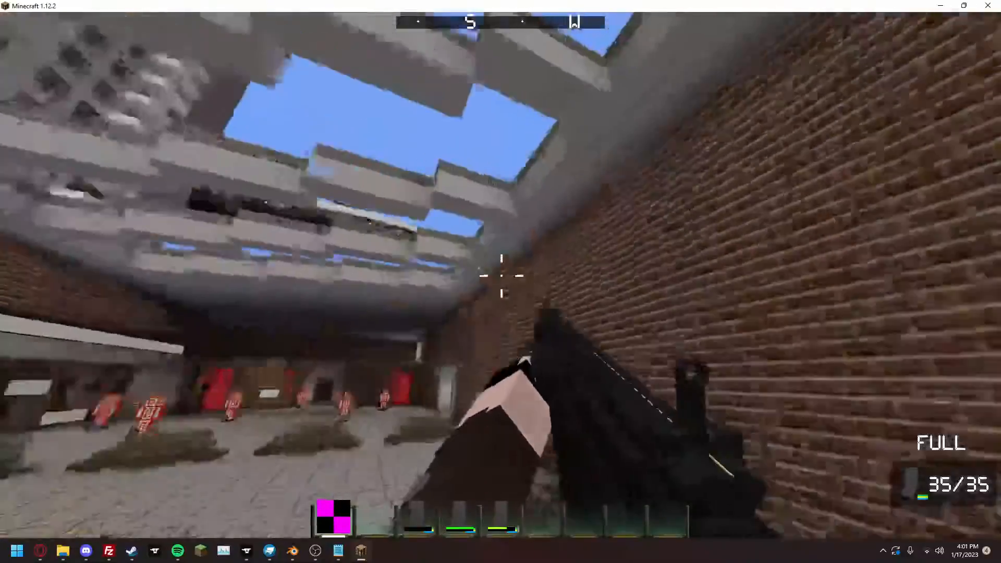
key("space")
key("space")
key("w")
right_click(500, 275)
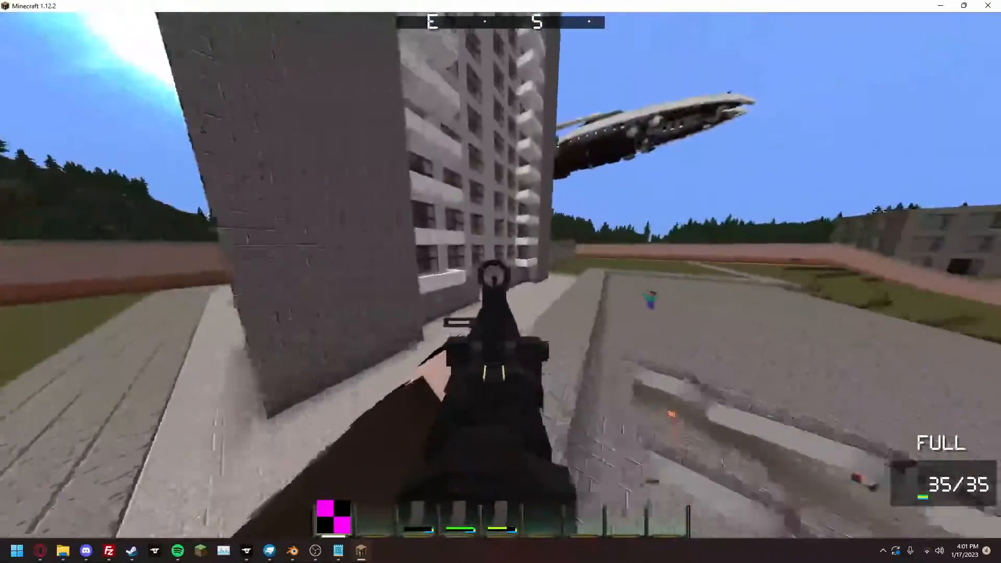
key("w")
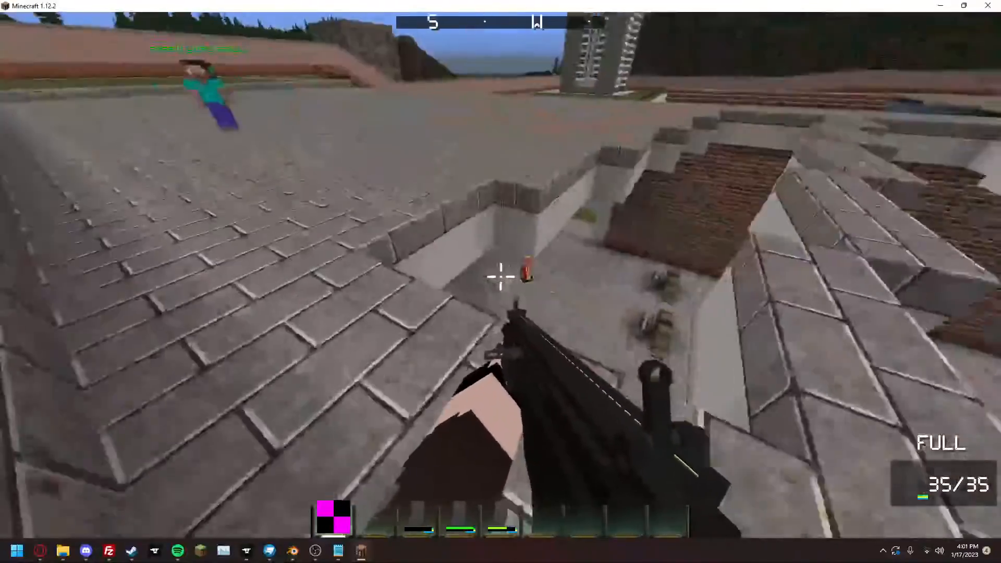
left_click(500, 276)
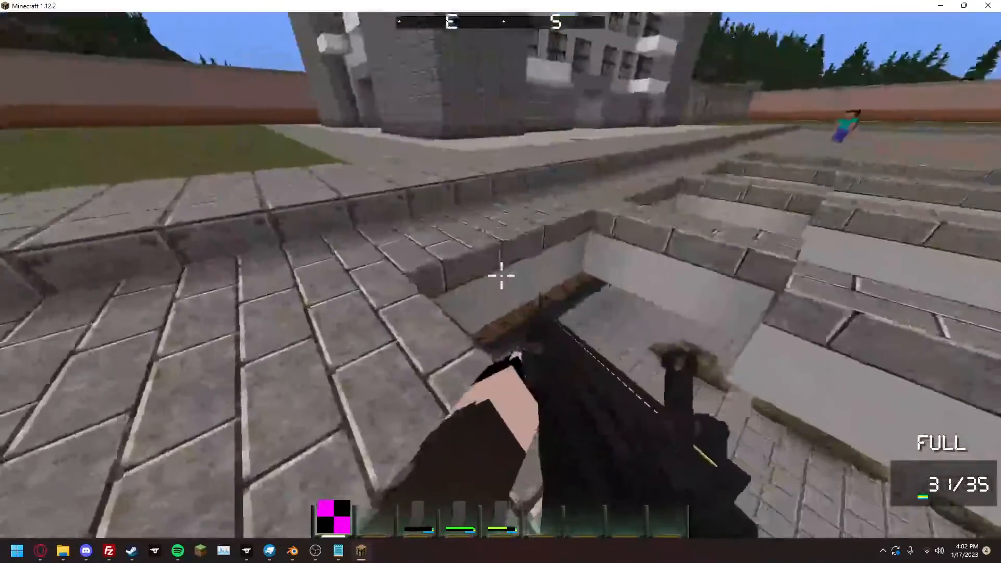
key("w")
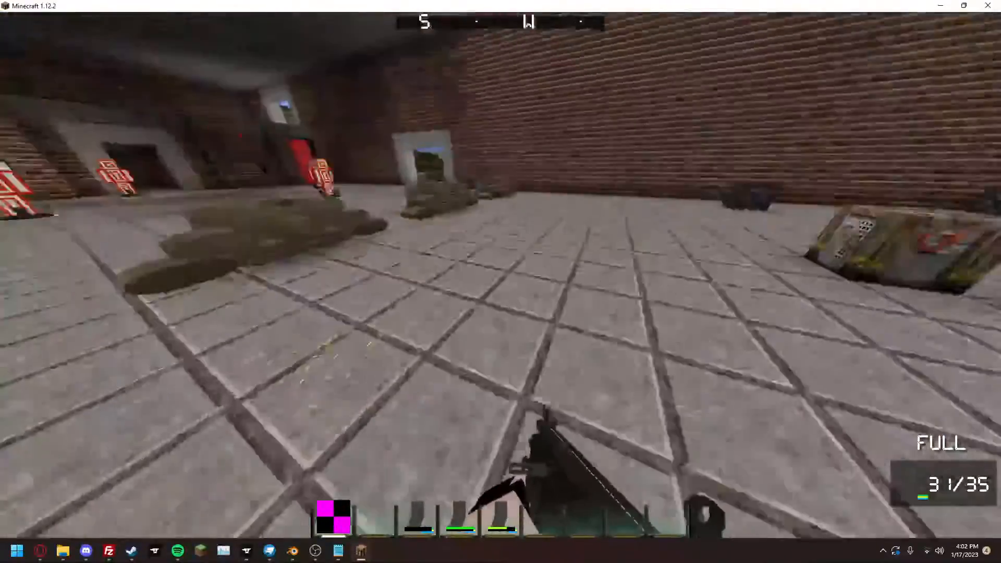
- Switch to Blockbench, hide the leftarm and rightarm groups, and turn the bren model to a side view
key("Escape")
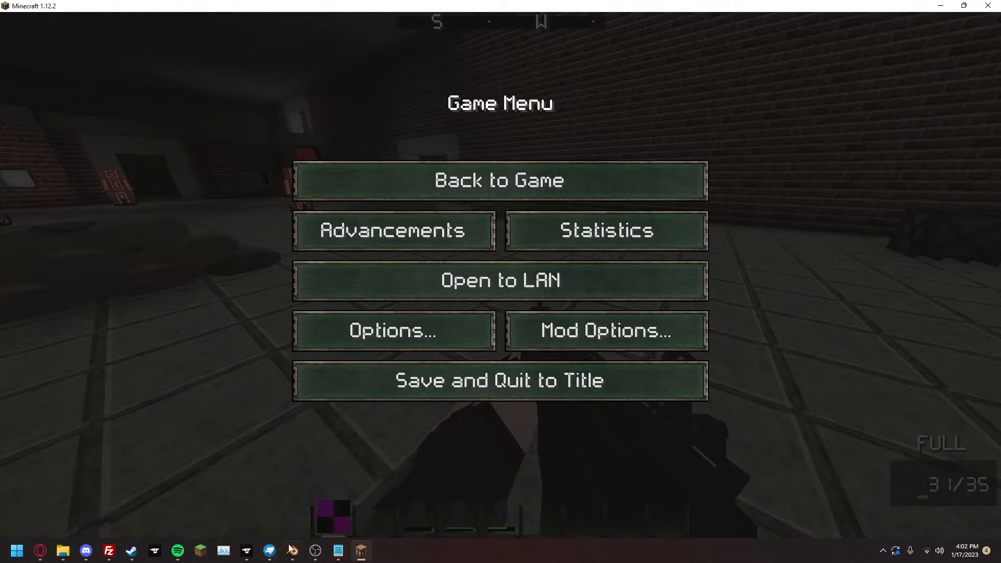
left_click(270, 548)
left_click(459, 348)
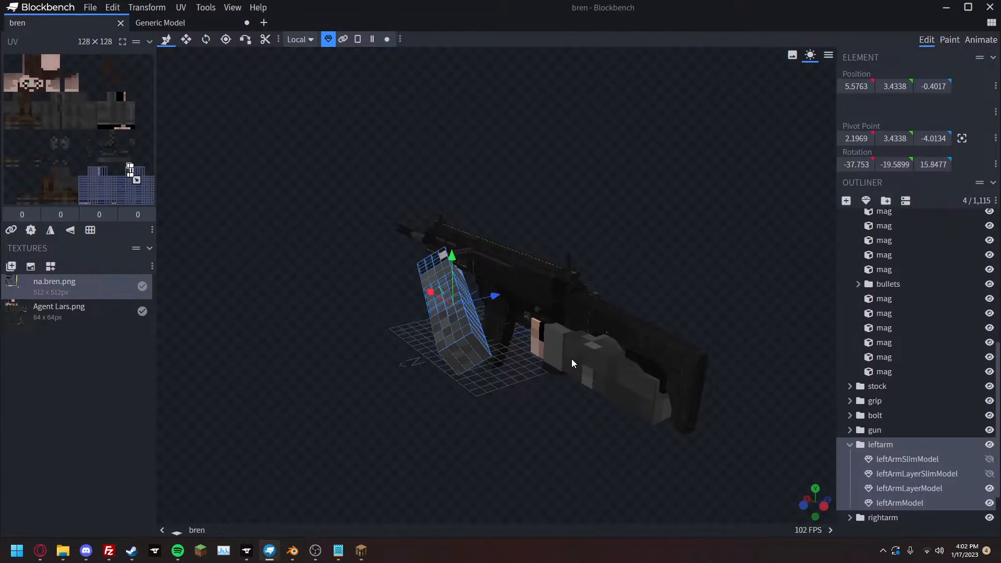
left_click(574, 360)
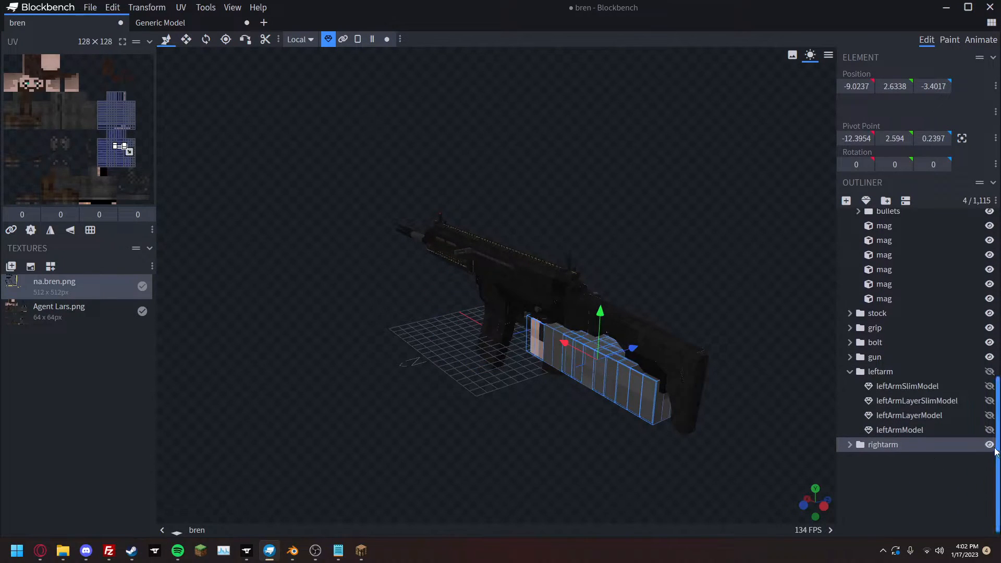
left_click(989, 444)
left_click_drag(344, 438, 451, 411)
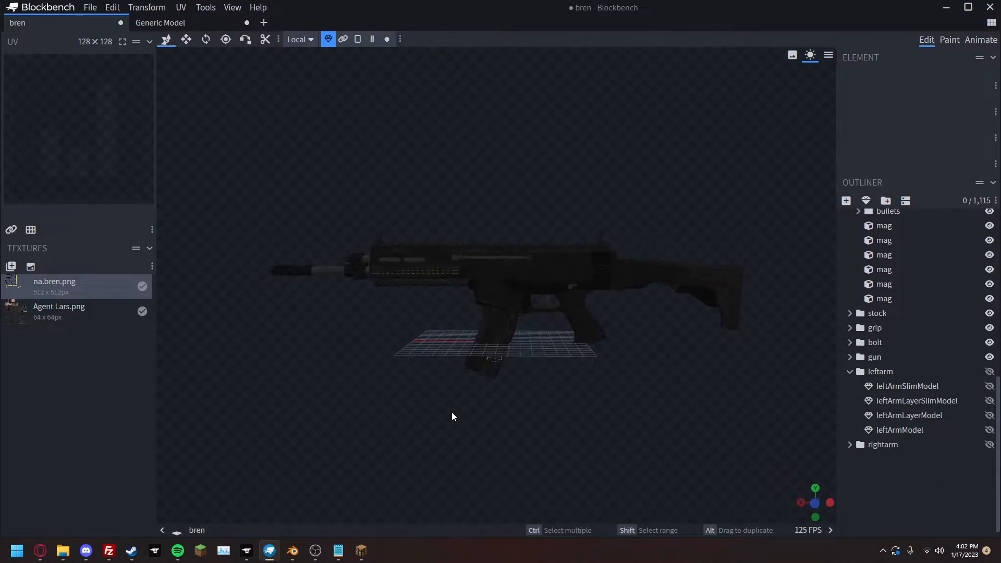
- Take a screenshot of the bren model and save it to the Desktop as bren.png, replacing the existing file
key("ctrl+p")
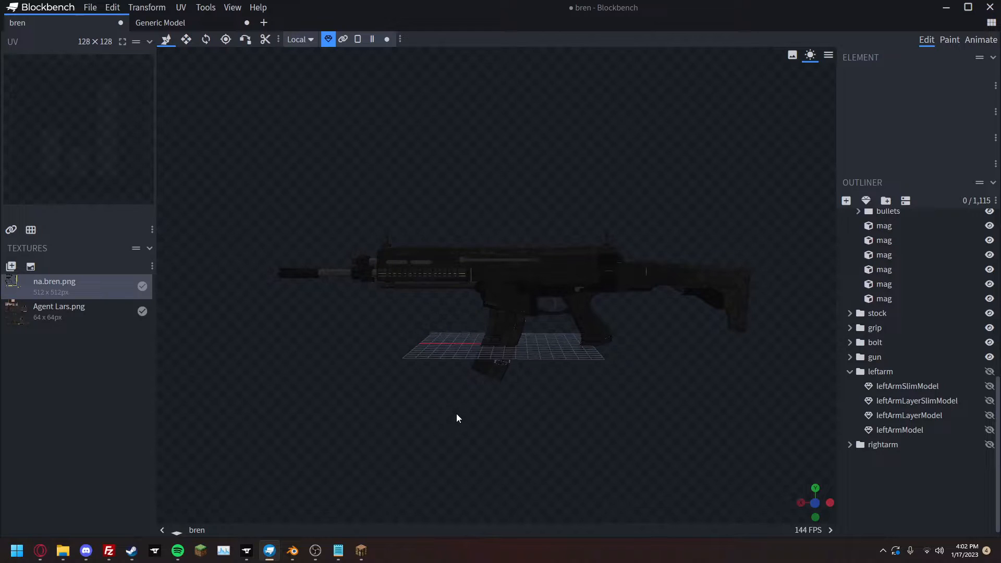
left_click(639, 261)
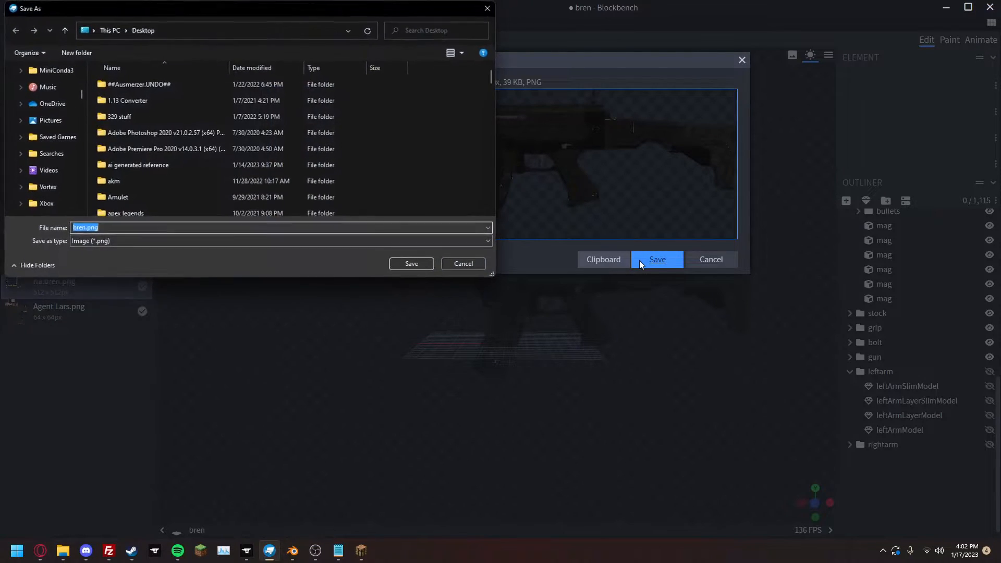
type("bren")
key("Return")
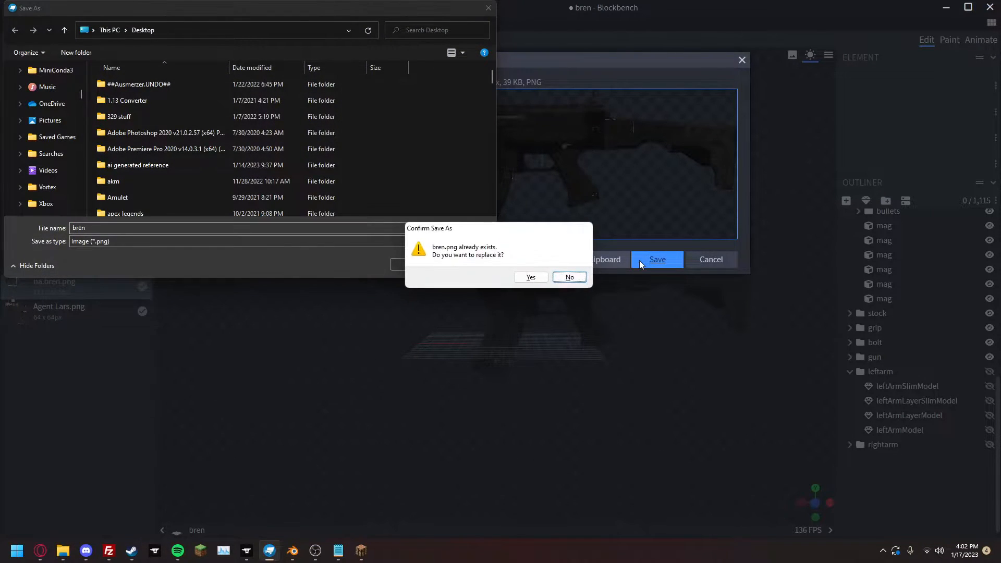
left_click(529, 277)
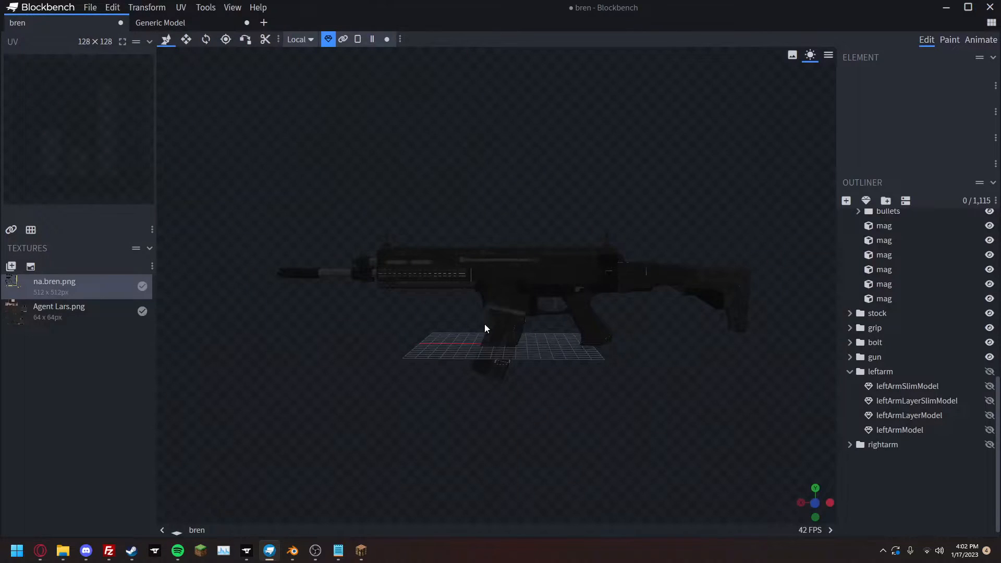
- Open the Pixlr X photo editor in the browser and load the bren screenshot from File Explorer
left_click(40, 550)
left_click(535, 12)
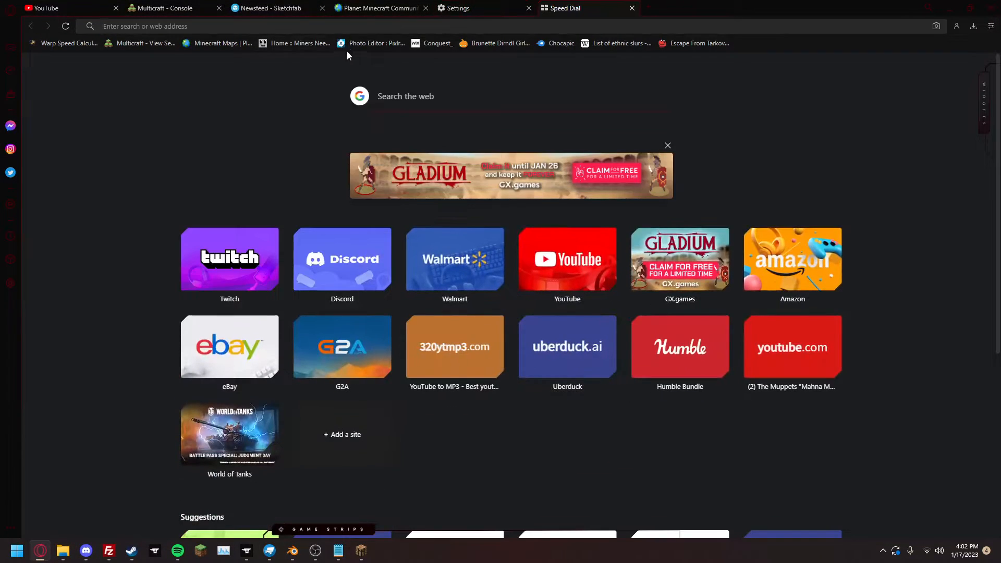
left_click(351, 44)
mouse_move(63, 550)
left_click(65, 514)
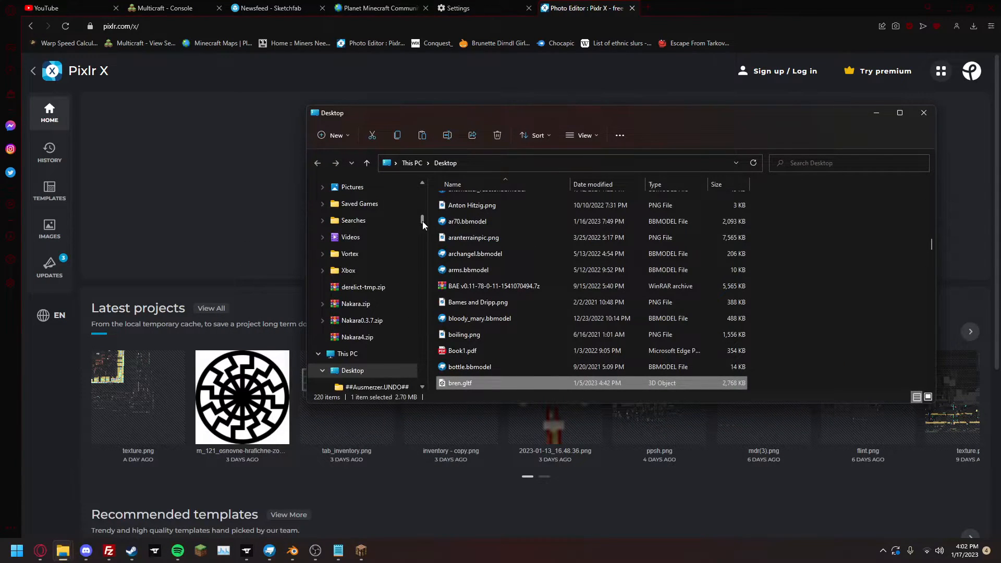
left_click(350, 185)
left_click_drag(496, 328, 239, 317)
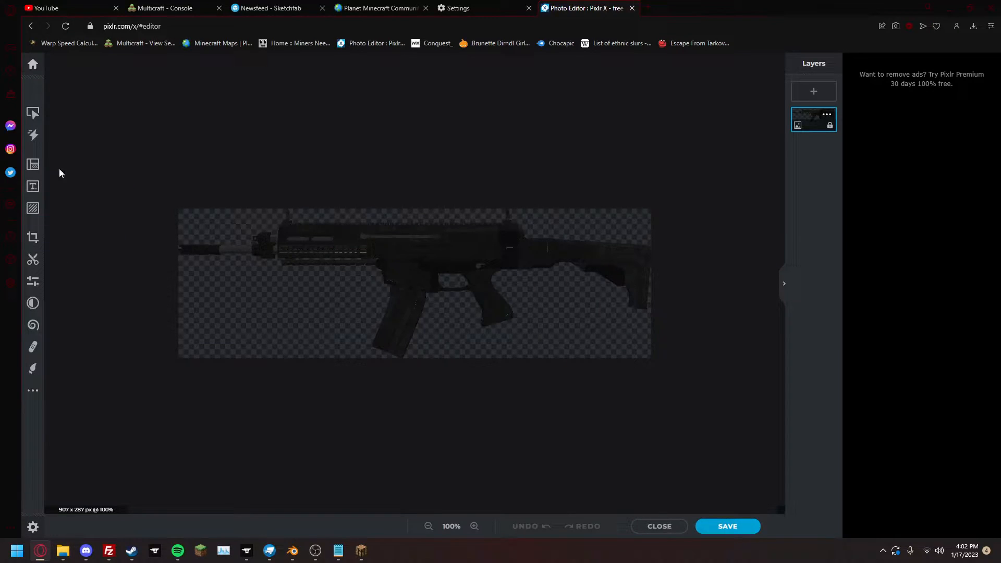
- Set the image's page size to 128 by 128 pixels
left_click(33, 164)
left_click(108, 125)
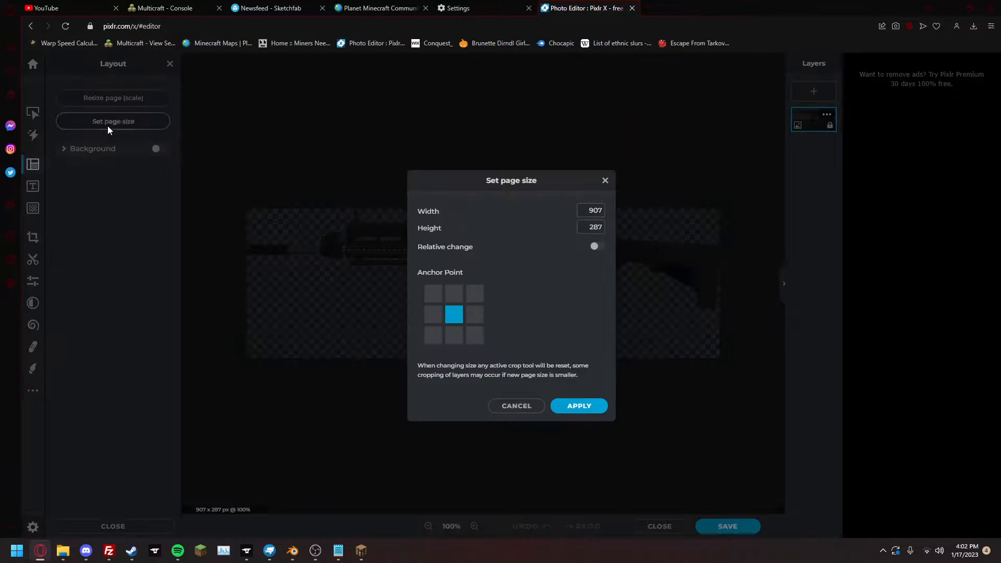
type("128")
key("Tab")
type("128")
key("Return")
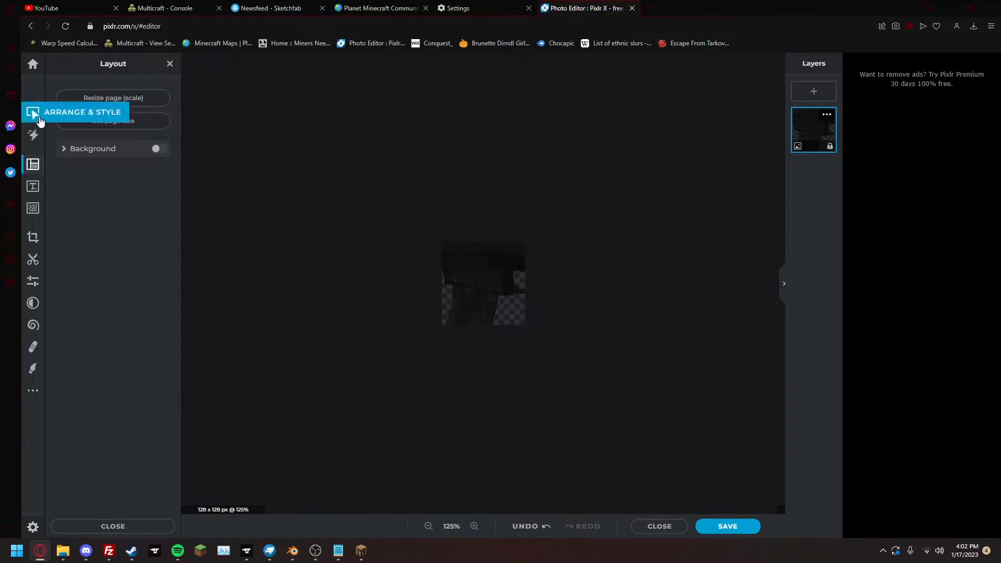
- Unlock the Background layer with the bren screenshot and scale it down close to the canvas width
left_click(33, 113)
left_click(830, 148)
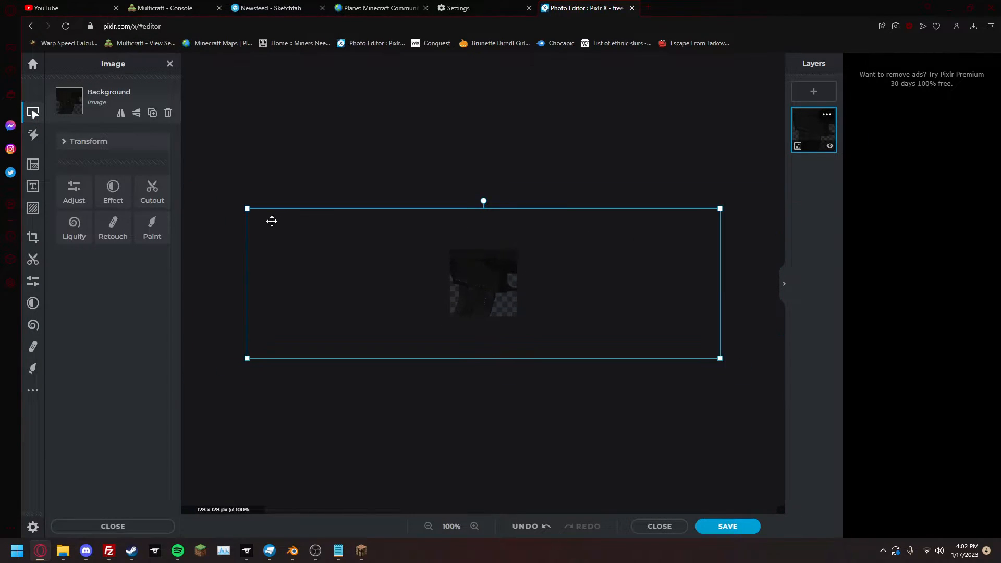
left_click_drag(252, 208, 462, 290)
scroll(484, 257, "up", 5)
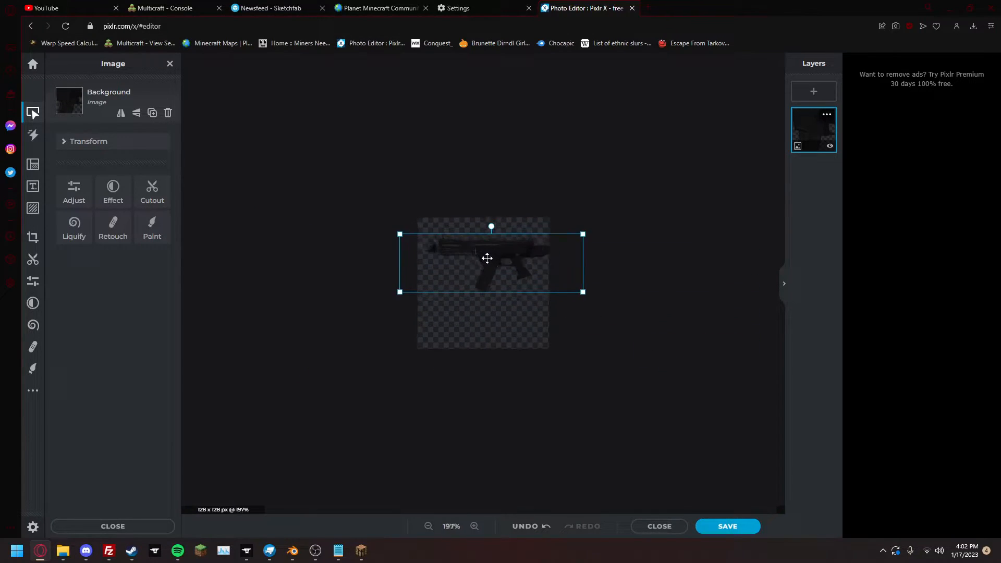
- Rotate the gun image diagonally with the muzzle at the upper left, and resize and position it to fit the canvas
left_click_drag(497, 186, 517, 228)
left_click_drag(622, 350, 582, 328)
left_click_drag(470, 274, 488, 301)
left_click_drag(598, 354, 558, 336)
left_click_drag(503, 306, 528, 315)
left_click(396, 466)
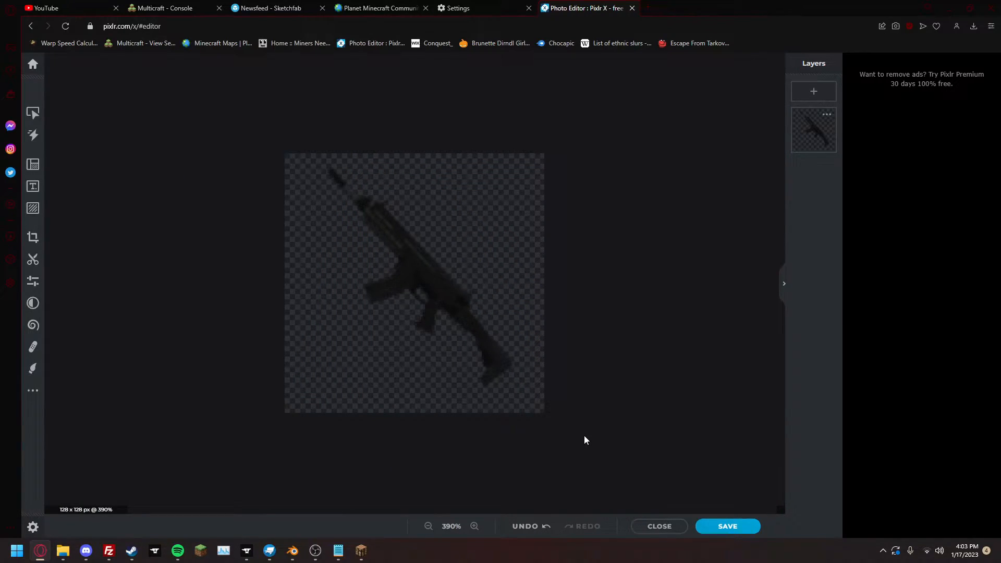
- Save the icon to the Desktop as a transparent PNG named na.bren and dismiss the sign-up prompt
left_click(728, 525)
left_click(652, 363)
type("na.br")
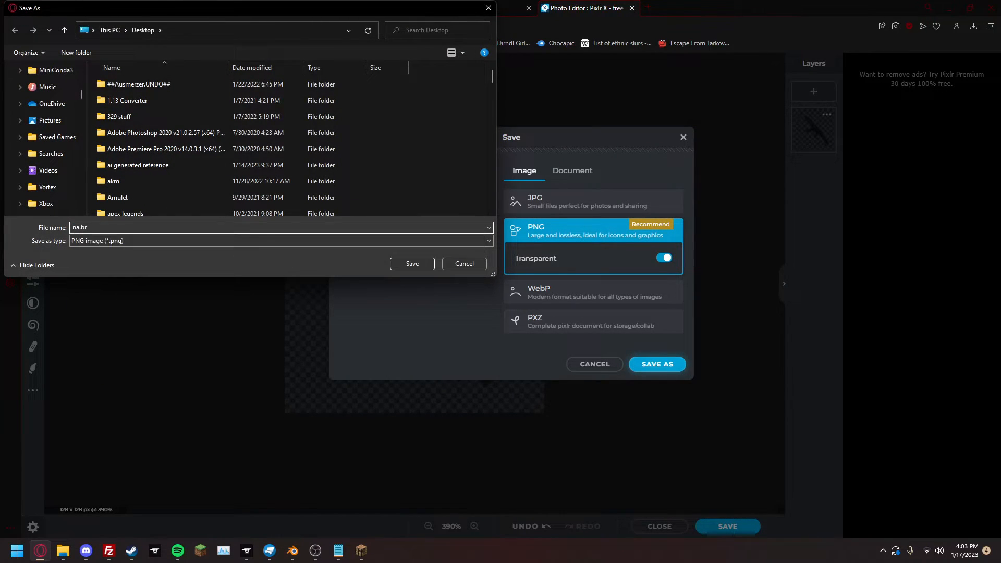
key("Return")
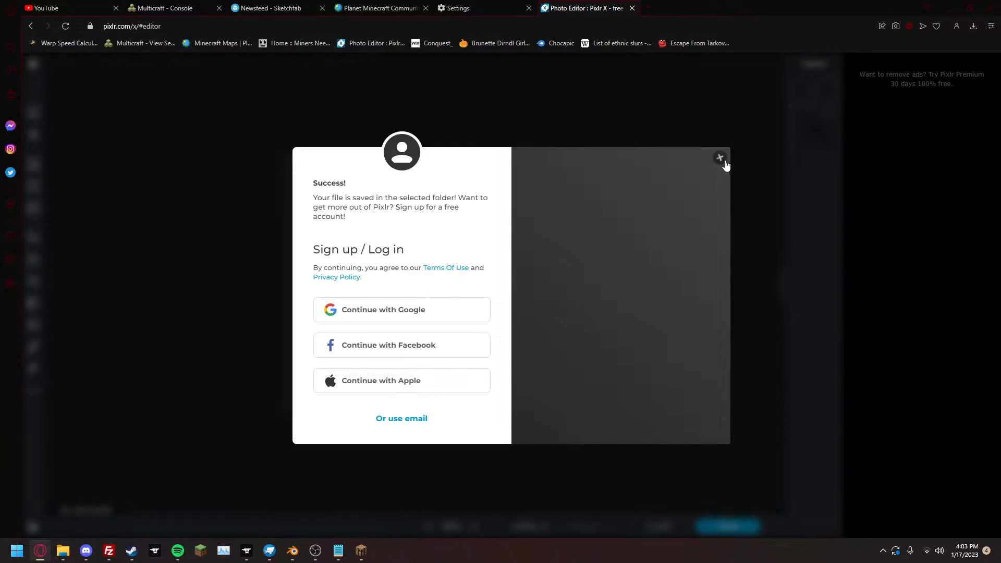
left_click(719, 157)
- Move na.bren.png from the Desktop into the content pack's textures/items/guns folder
key("super+d")
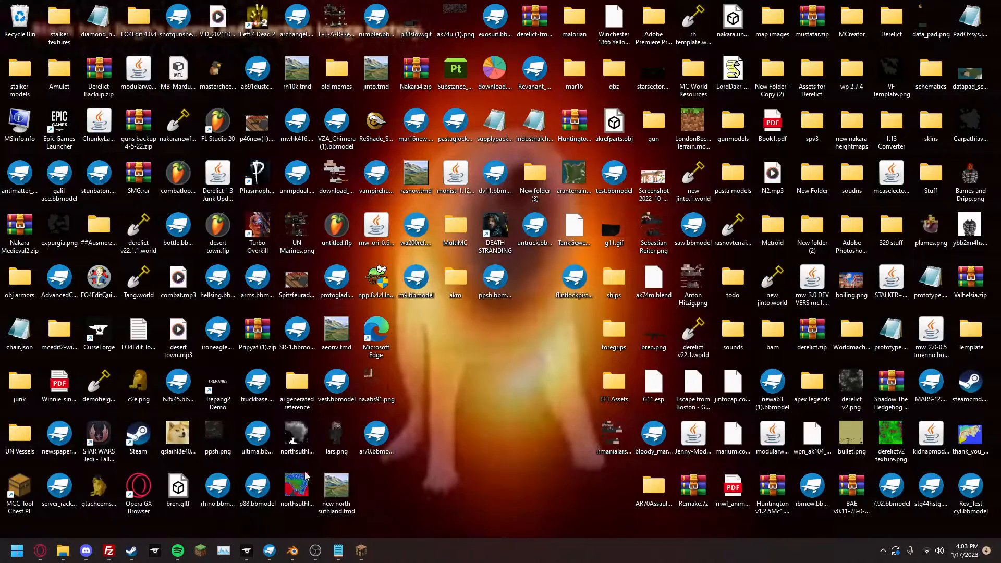
mouse_move(63, 550)
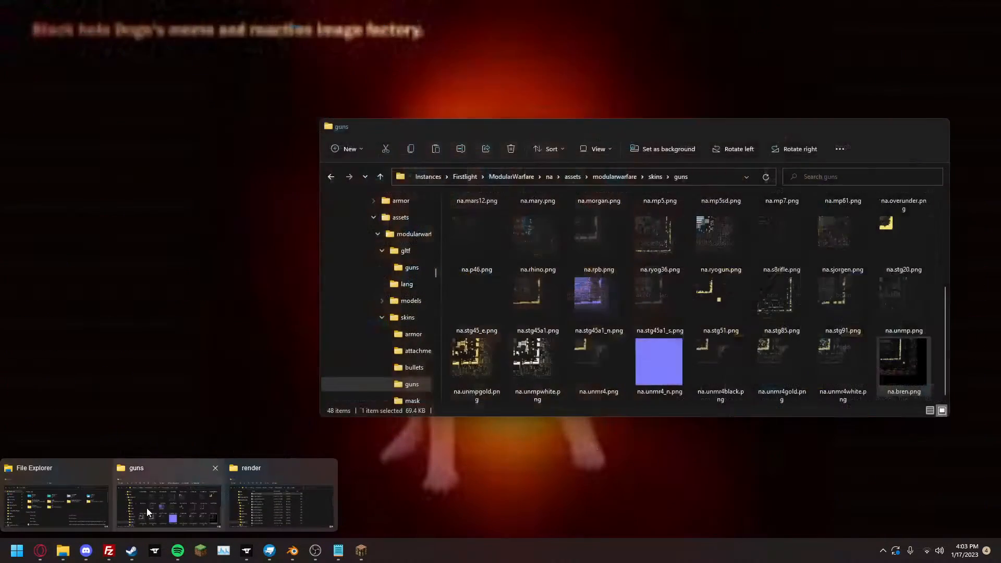
left_click(146, 508)
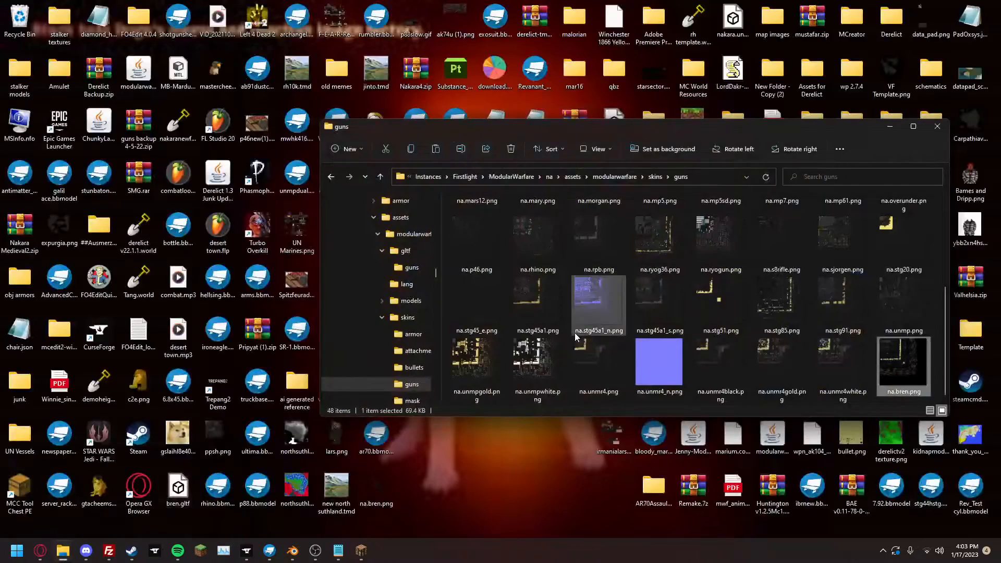
key("alt+Up")
key("alt+Up")
double_click(506, 295)
double_click(498, 236)
double_click(492, 261)
left_click_drag(460, 134, 646, 117)
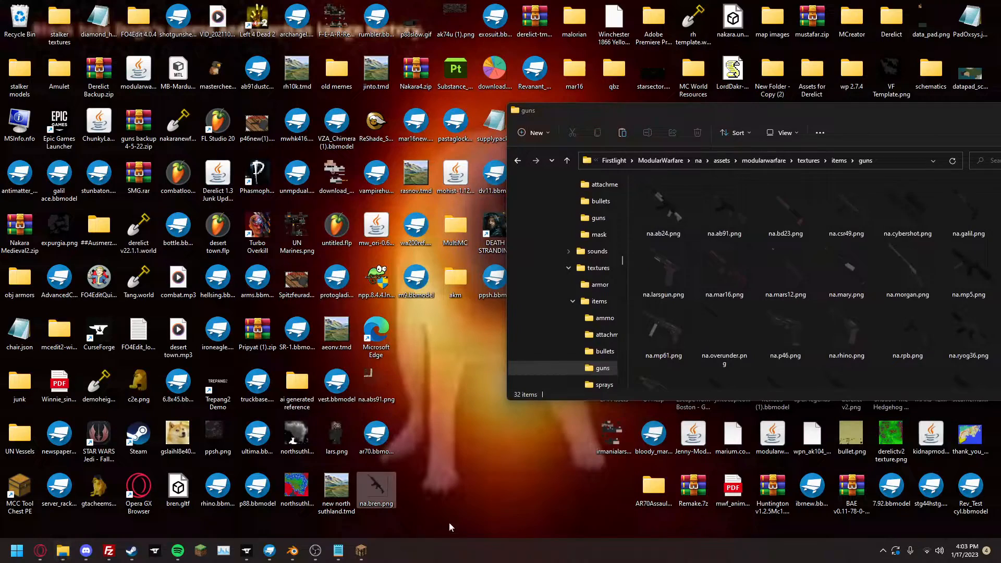
left_click_drag(598, 503, 770, 340)
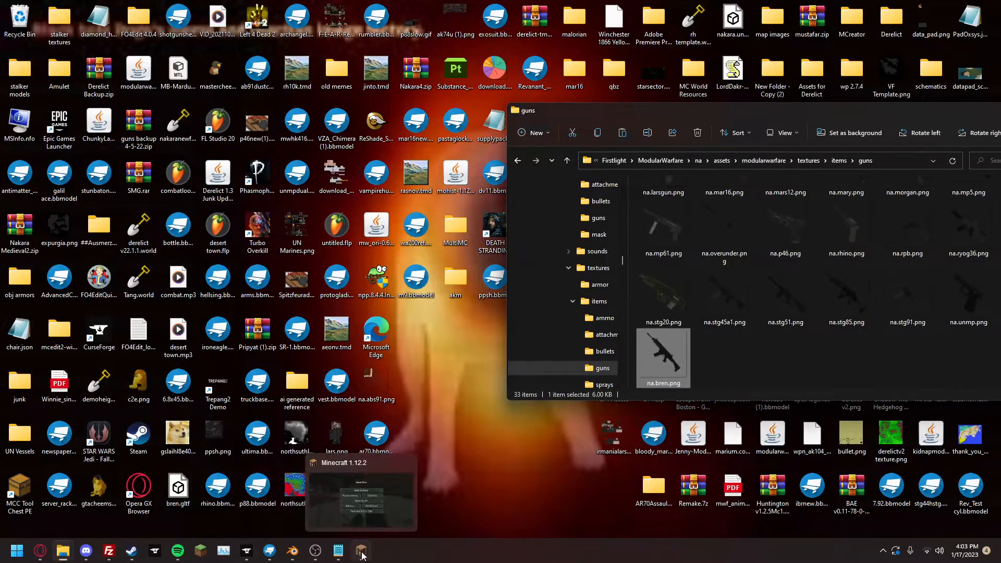
- Switch to Minecraft, reload the resource packs, and test-fire the gun from the hip and while aiming
left_click(361, 550)
key("F3+q")
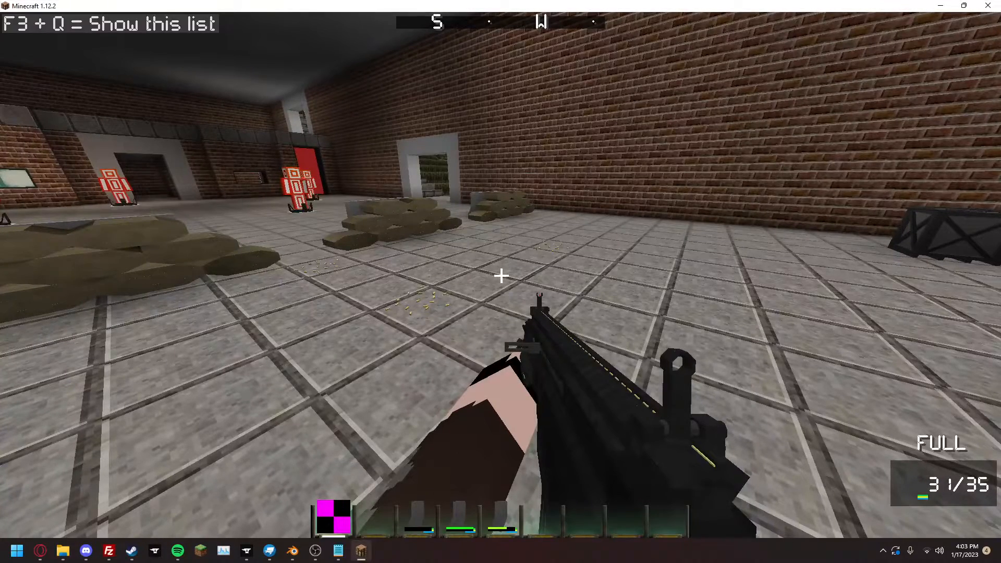
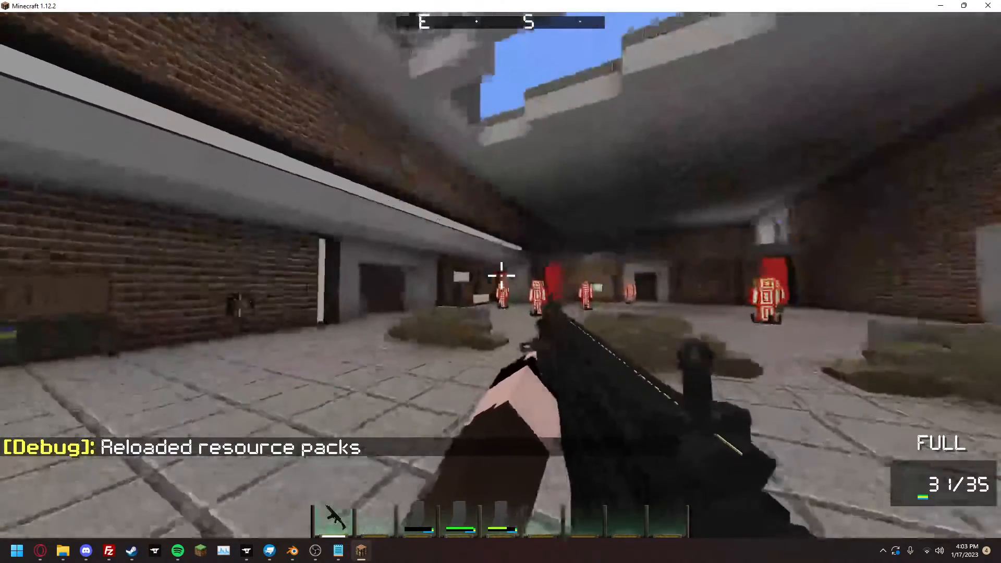
key("r")
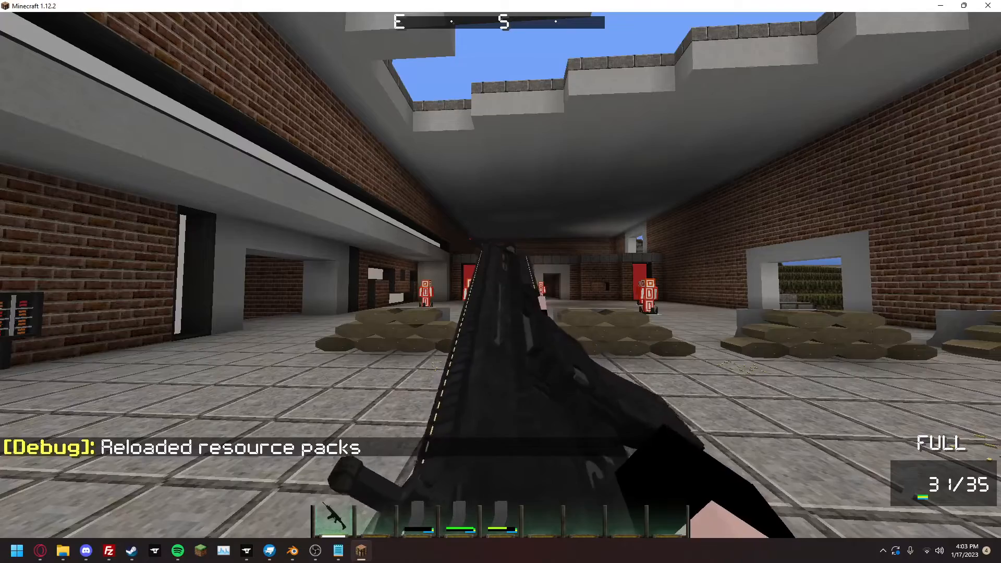
left_click(501, 275)
left_click(501, 275)
left_click(501, 276)
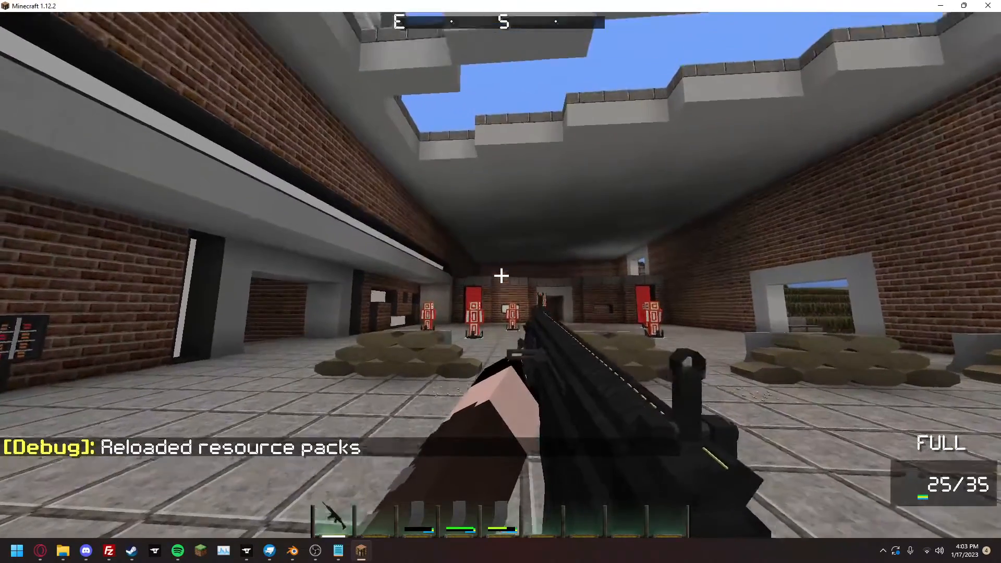
right_click(501, 275)
left_click(501, 275)
right_click(501, 276)
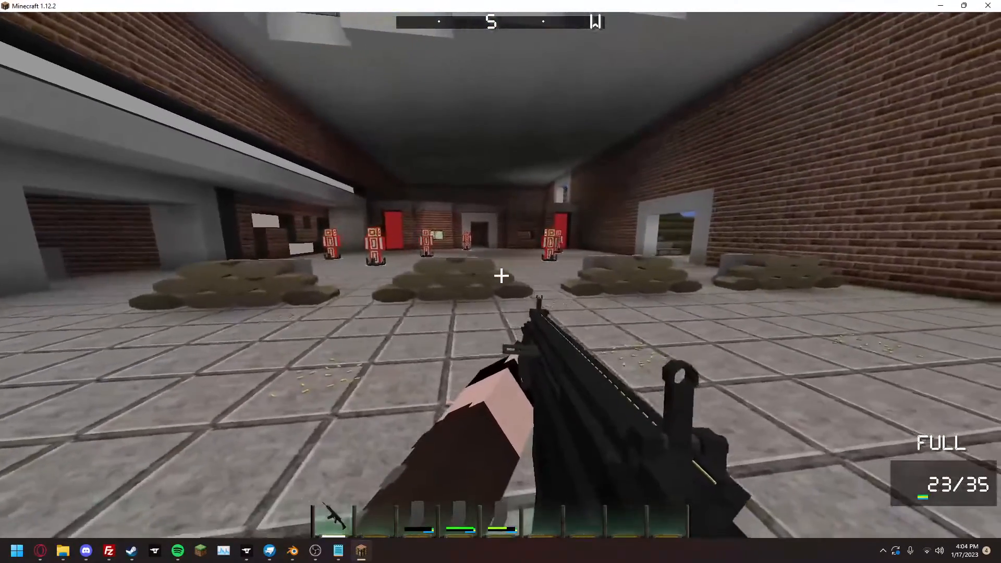
- Set the prereload animation speed to 0.1 in na.bren.render.json in Notepad and test the reload in Minecraft
key("Escape")
left_click(338, 550)
scroll(317, 254, "up", 10)
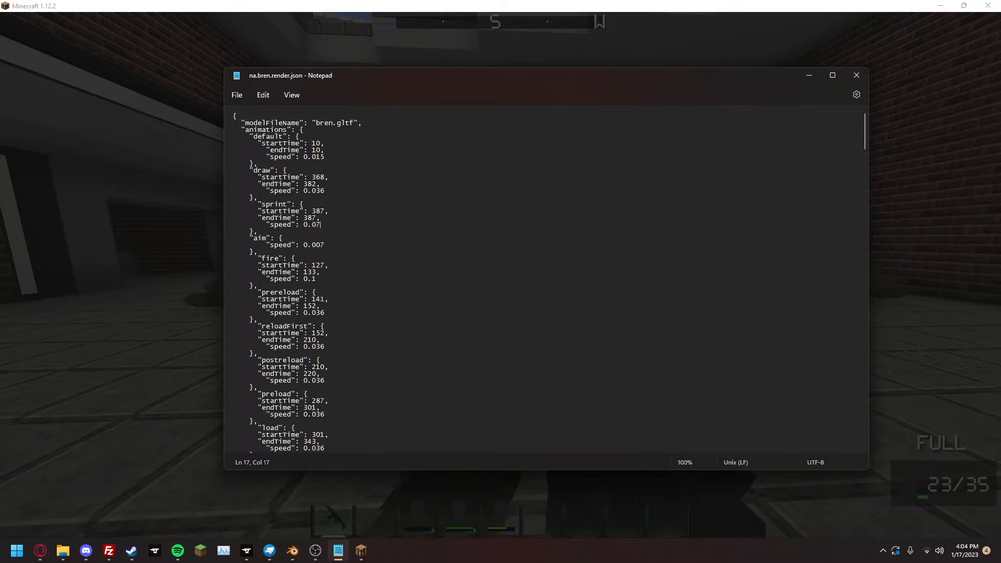
scroll(325, 314, "down", 2)
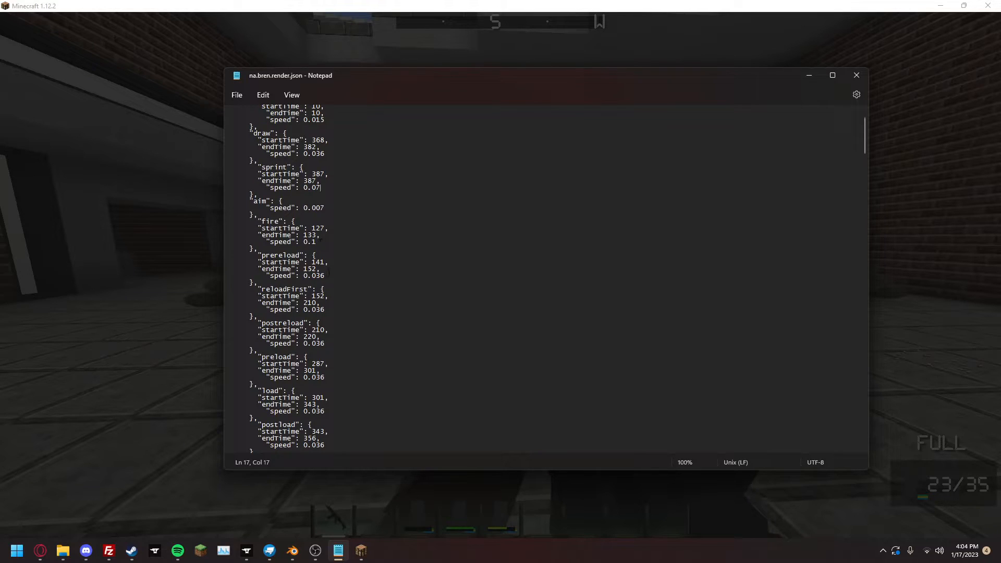
left_click(168, 283)
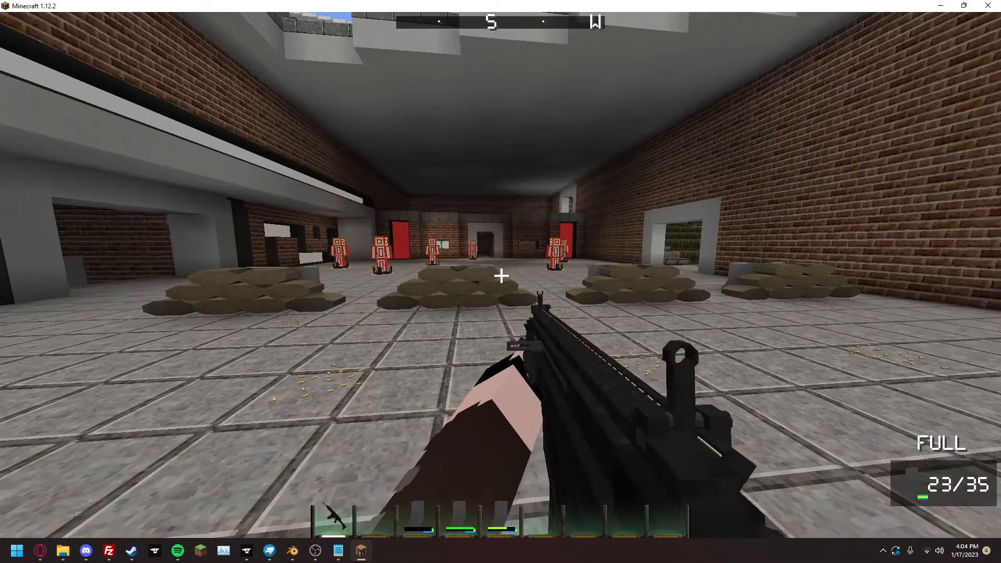
key("alt+Tab")
left_click(55, 288)
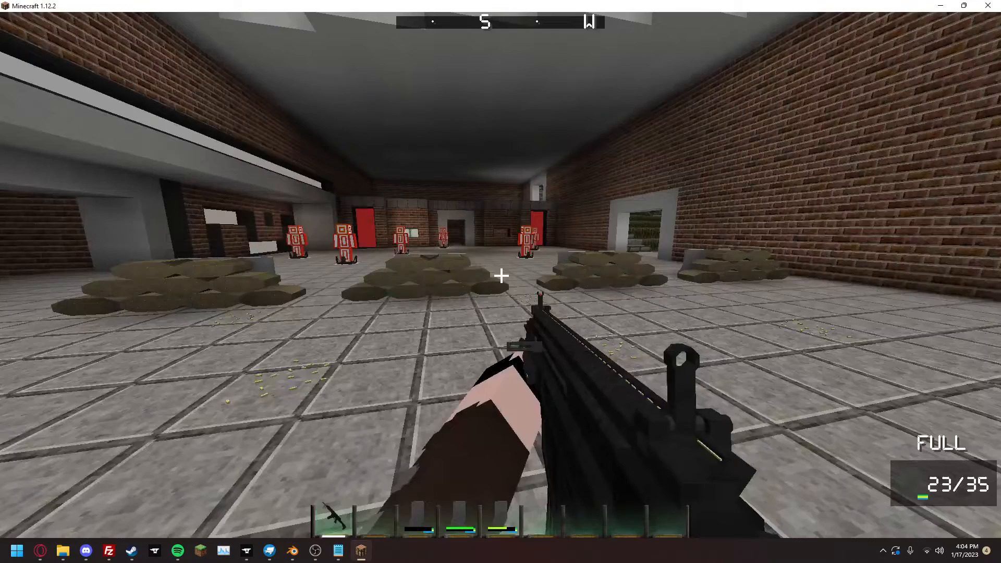
key("r")
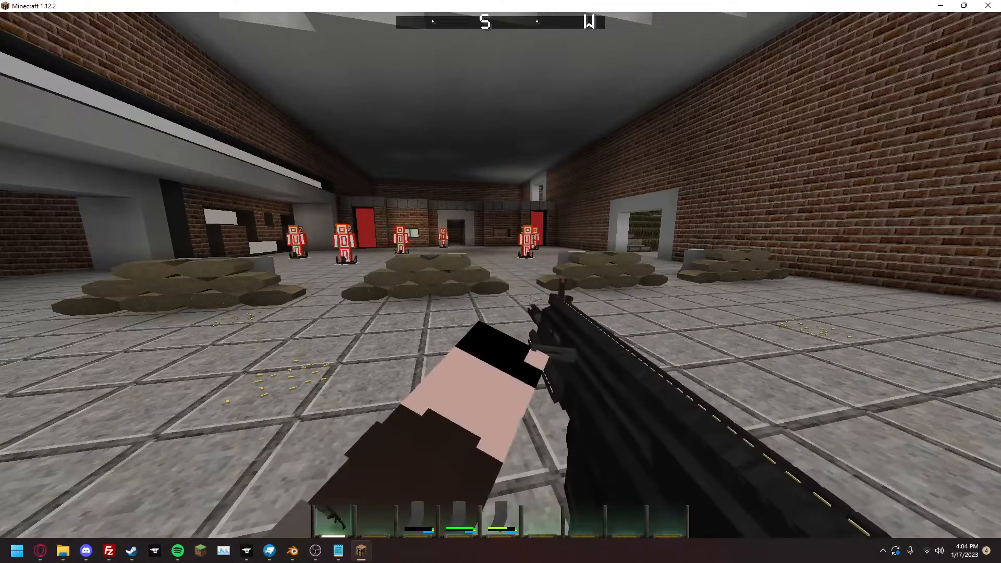
key("alt+Tab")
key("alt+Tab")
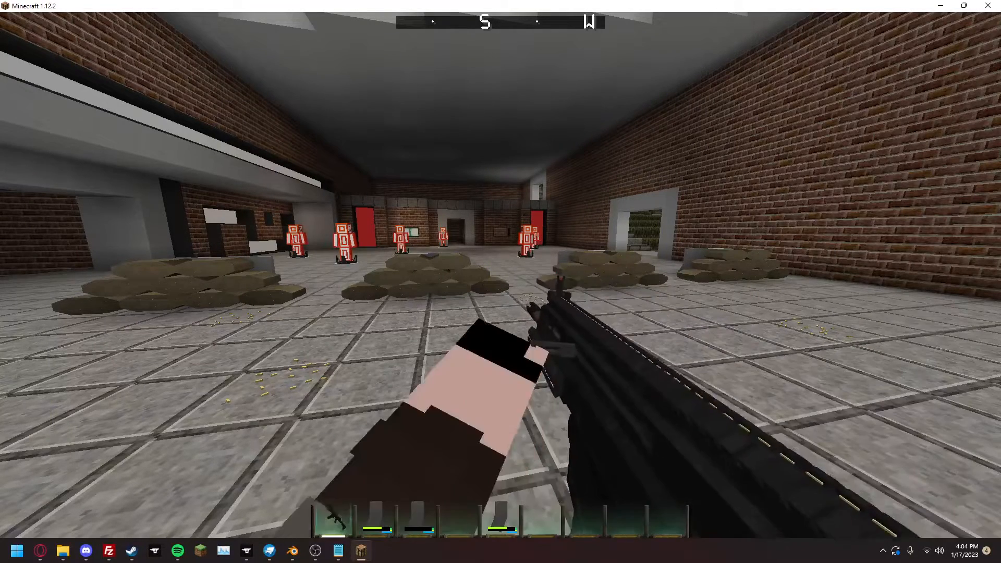
- Set the reloadFirst animation speed to 0.1 in na.bren.render.json and test the reload in Minecraft
key("alt+Tab")
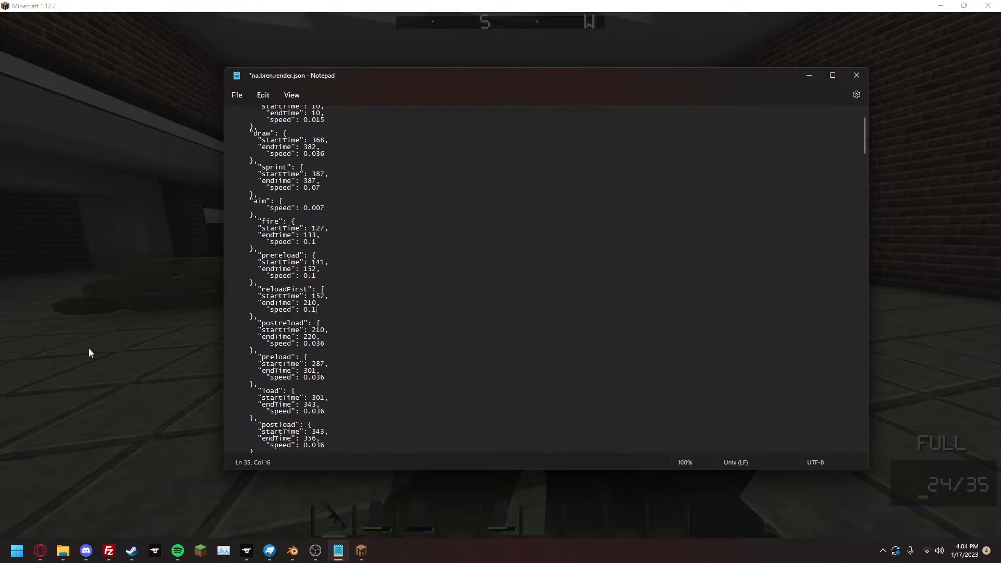
key("alt+Tab")
key("r")
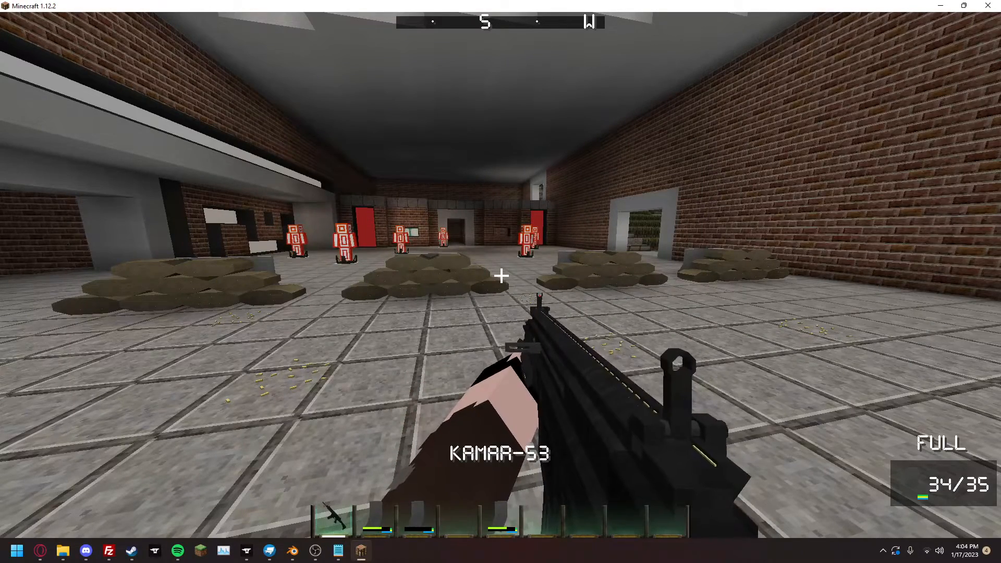
left_click(501, 275)
- Set the reloadFirst animation speed back to 0.036 in na.bren.render.json and test the reload in Minecraft
key("alt+Tab")
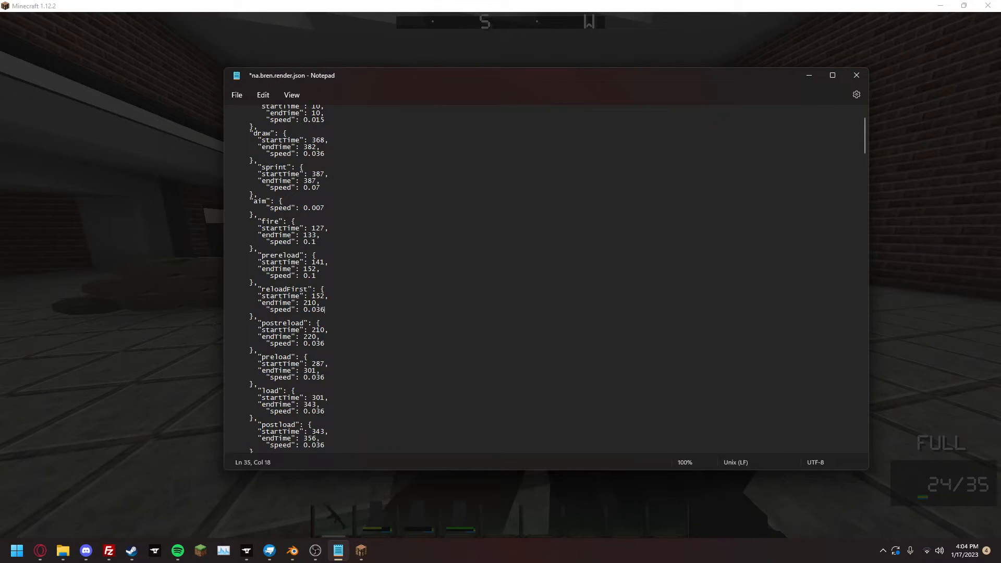
key("alt+Tab")
key("Escape")
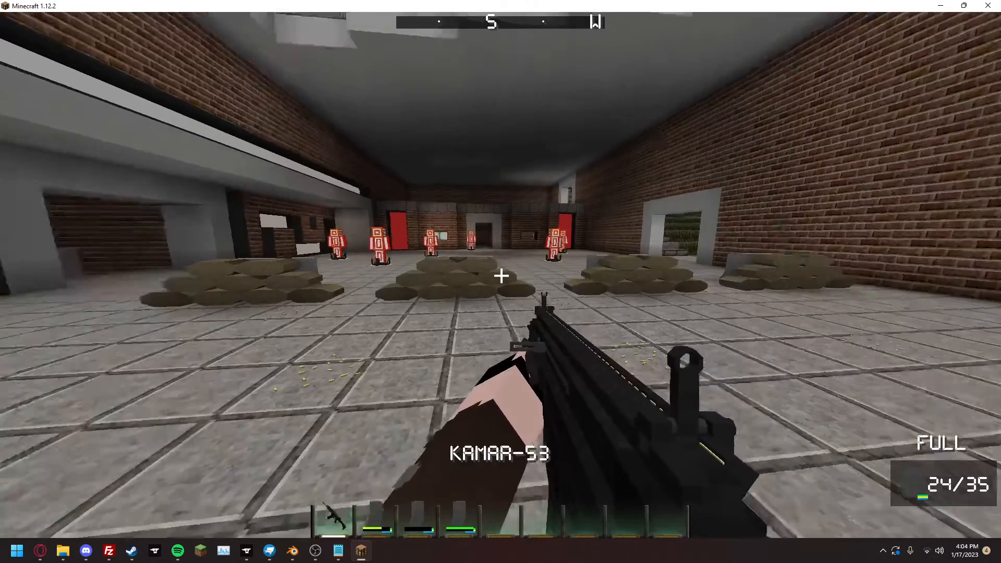
key("r")
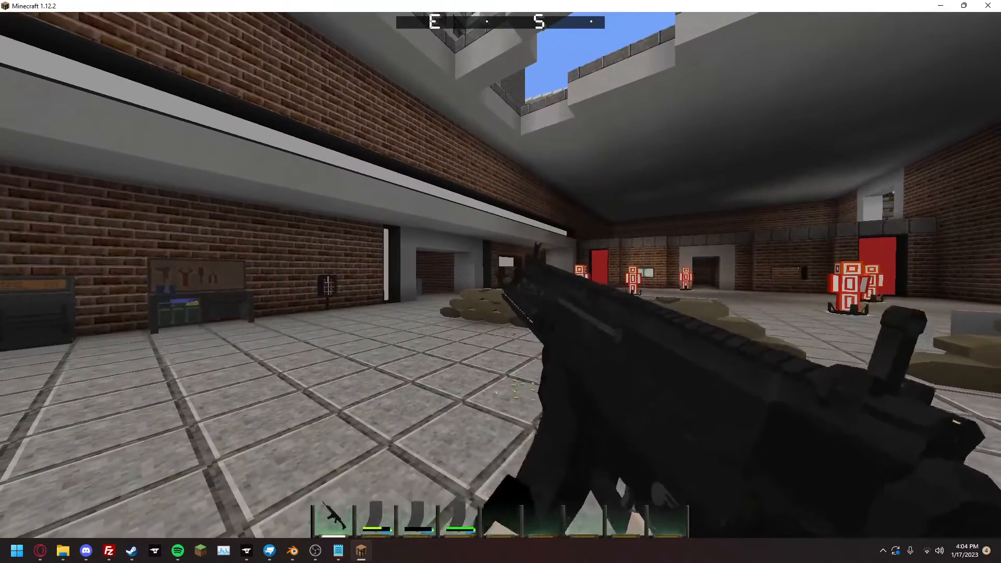
- Check the gun's aiming and movement animations while walking around the range
key("w")
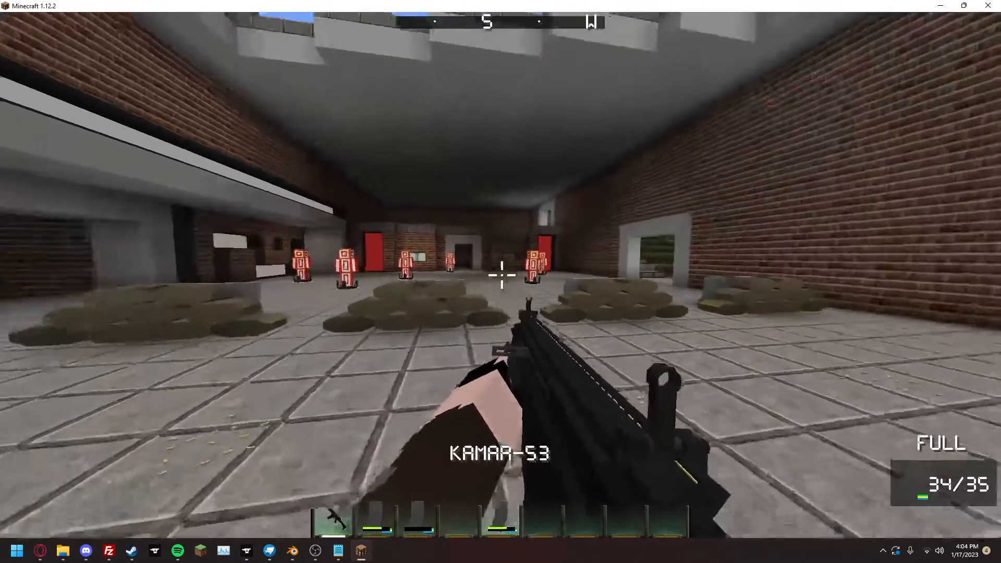
right_click(500, 276)
right_click(500, 275)
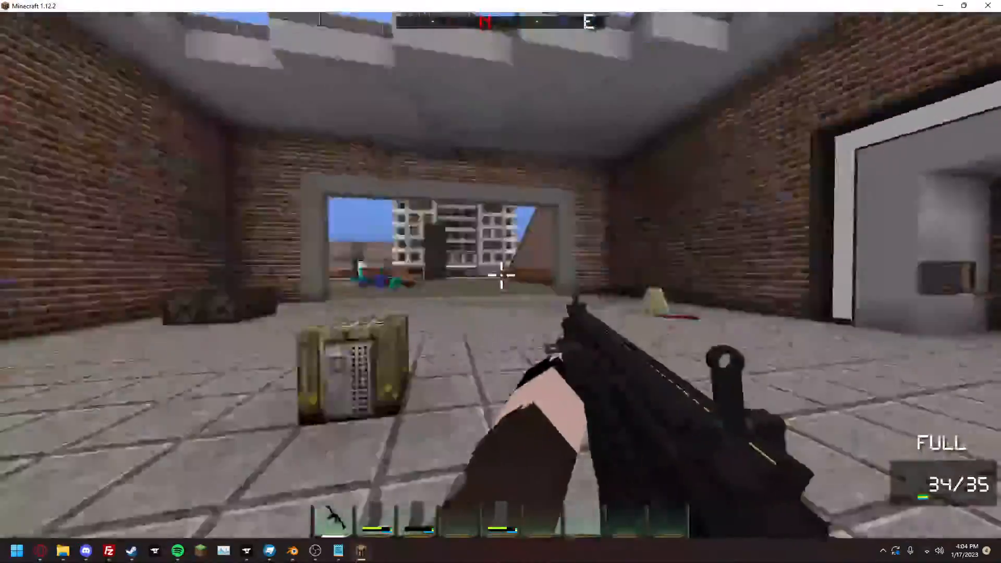
key("w")
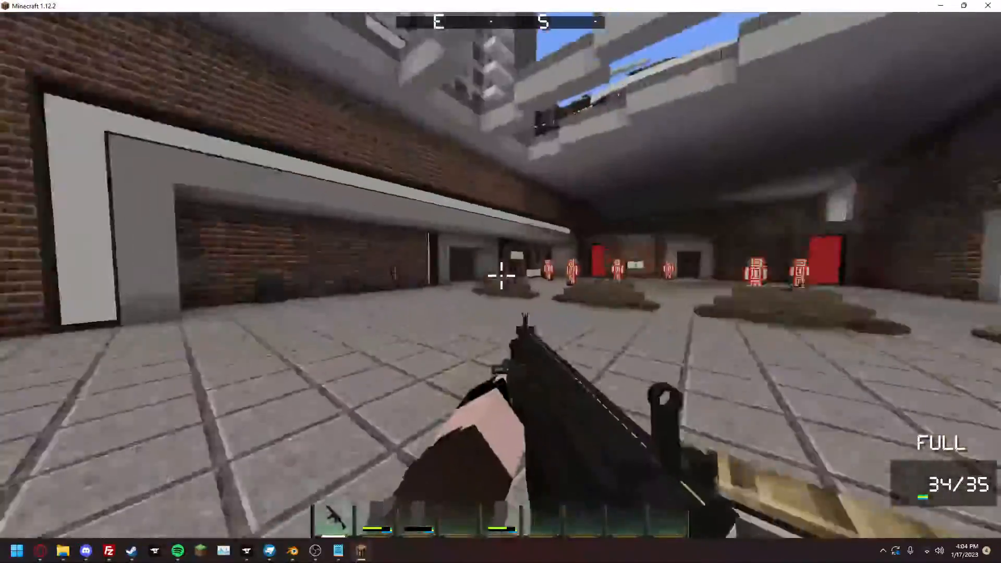
key("w")
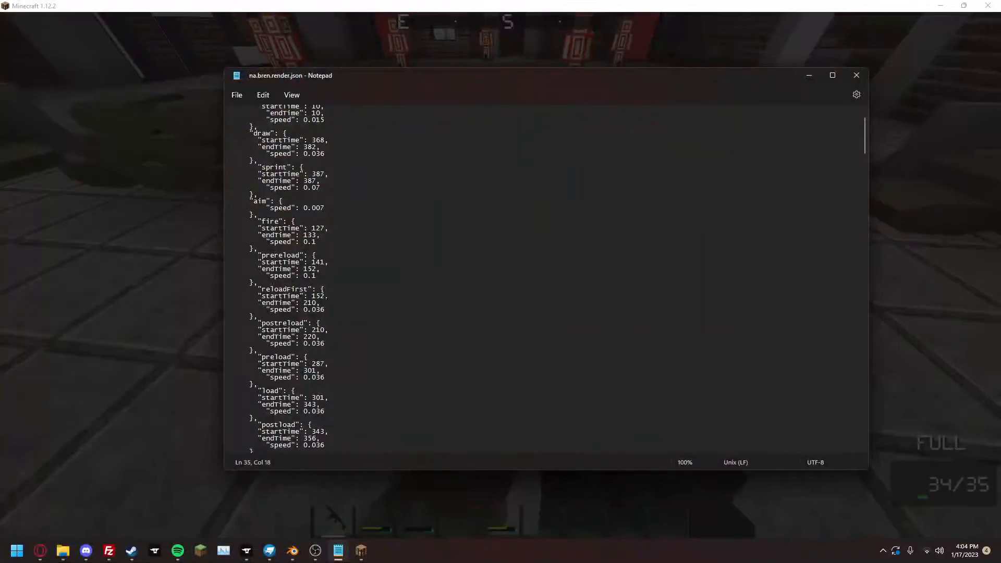
- Review the basicSprint and thirdPerson settings in na.bren.render.json and check the gun in Minecraft's third-person view
scroll(326, 304, "down", 6)
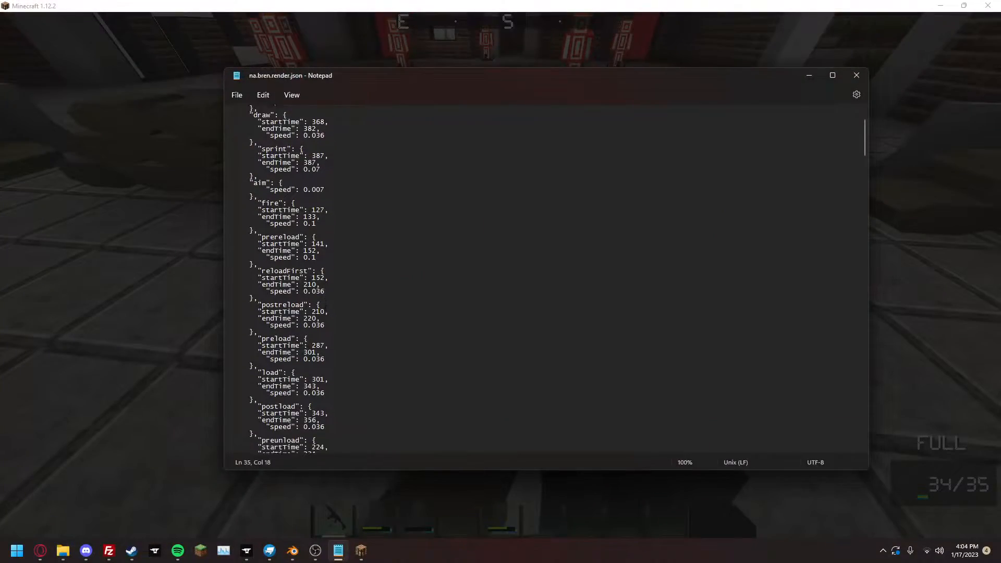
scroll(326, 304, "down", 7)
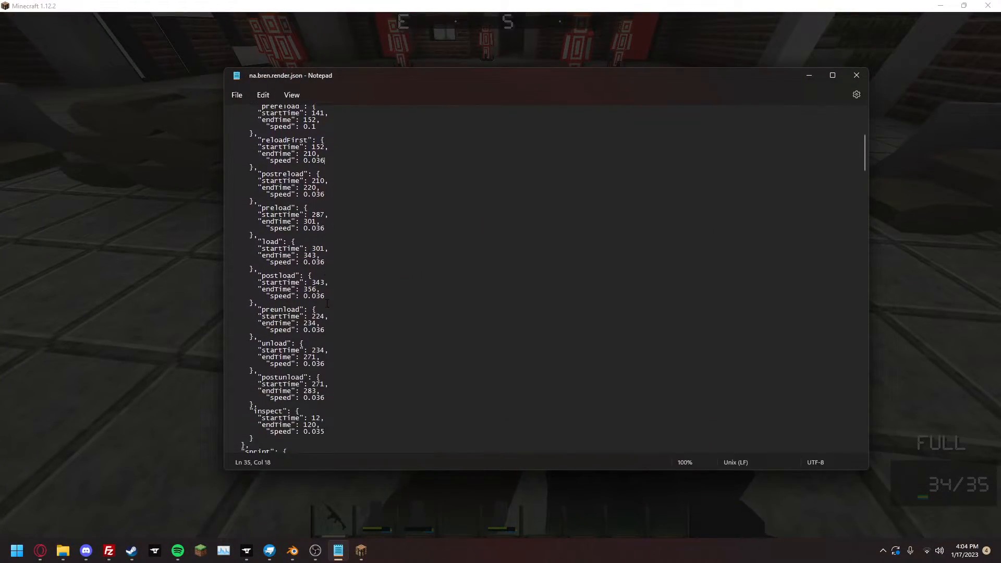
scroll(326, 304, "down", 6)
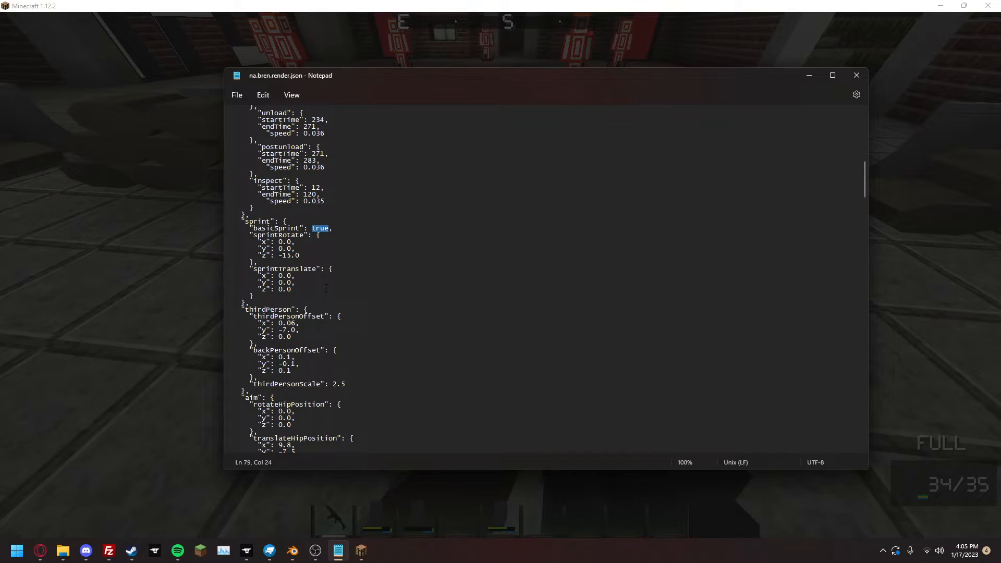
left_click(142, 342)
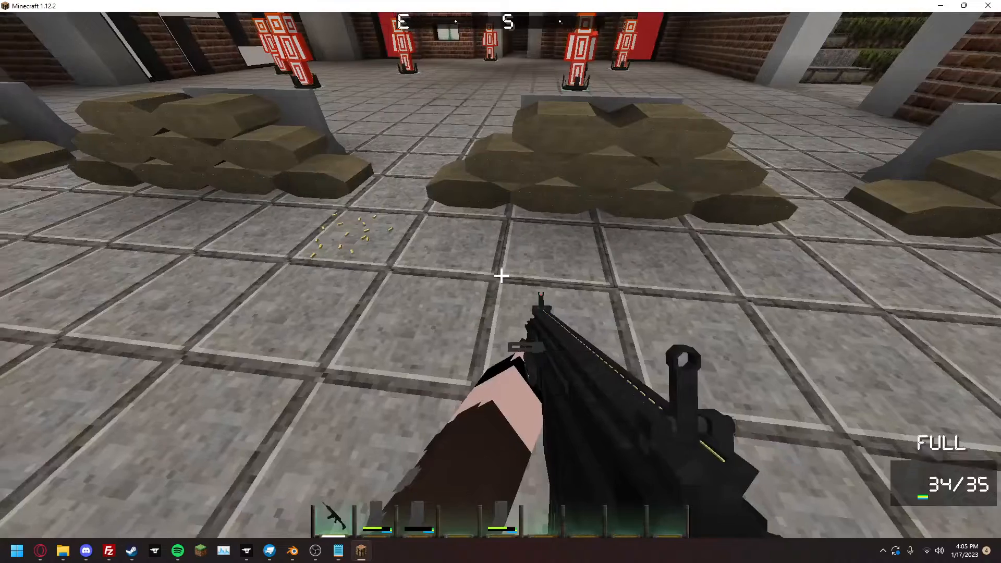
key("F5")
key("Escape")
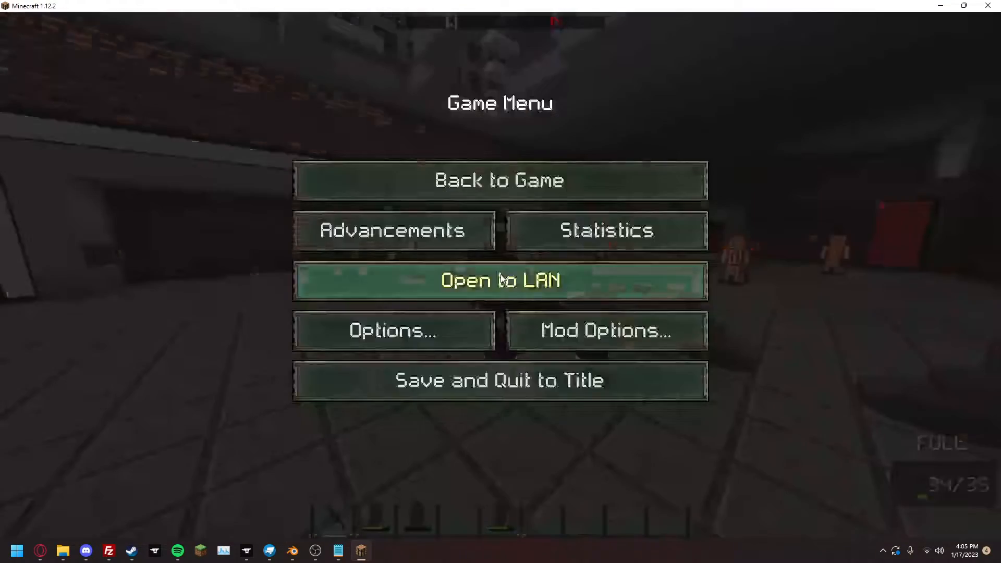
- Set thirdPersonScale to 2.0 in na.bren.render.json and check the gun's size in Minecraft
left_click(339, 551)
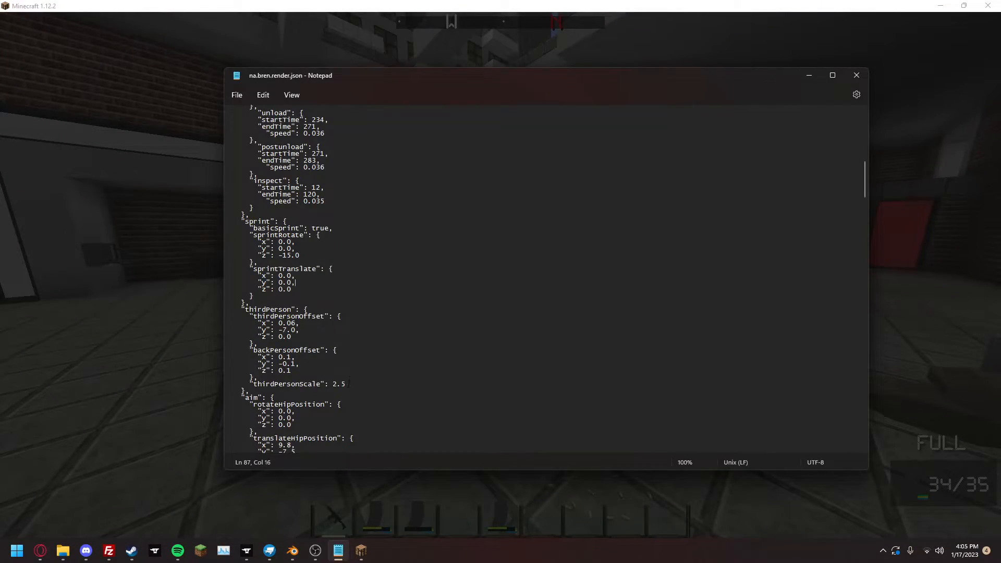
left_click(1, 344)
key("Escape")
key("alt+Tab")
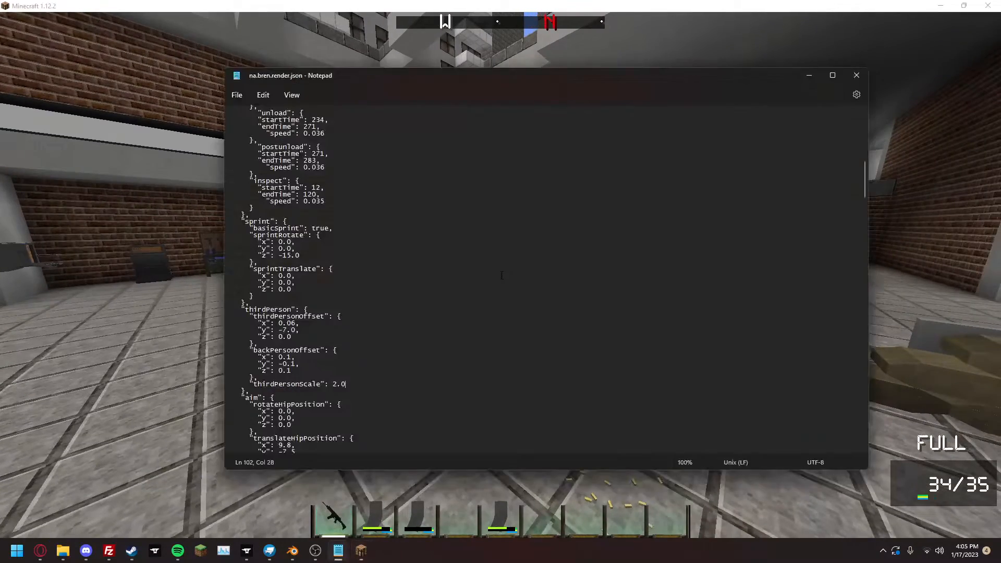
key("BackSpace")
key("alt+Tab")
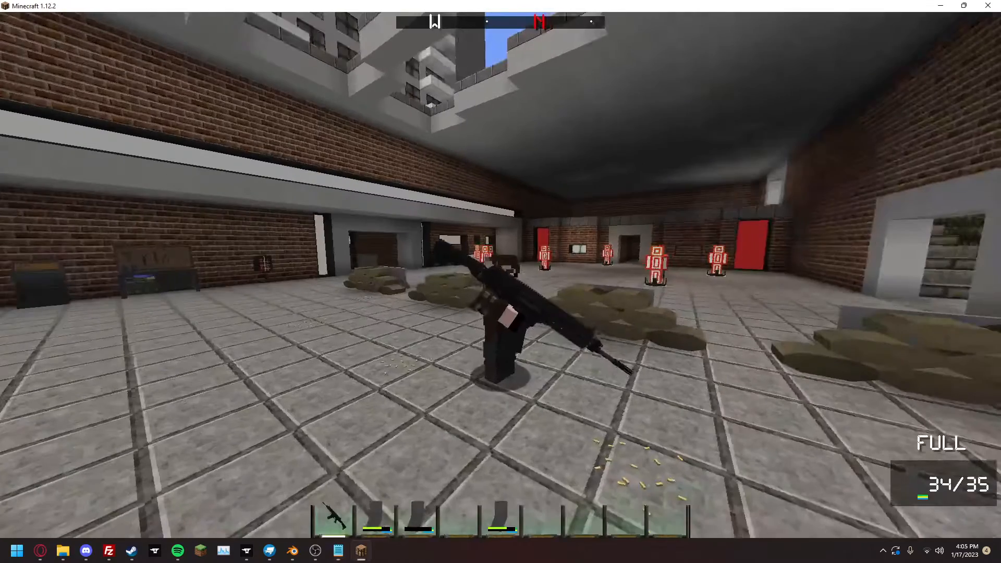
- Set thirdPersonScale to 1.0 in na.bren.render.json and check the held gun in Minecraft
key("alt+Tab")
key("BackSpace")
type("0")
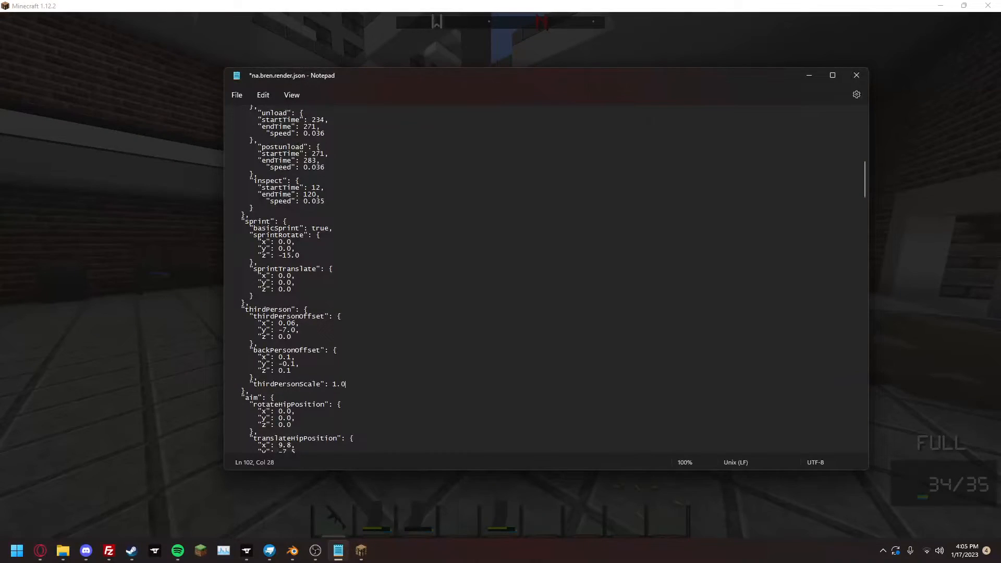
key("alt+Tab")
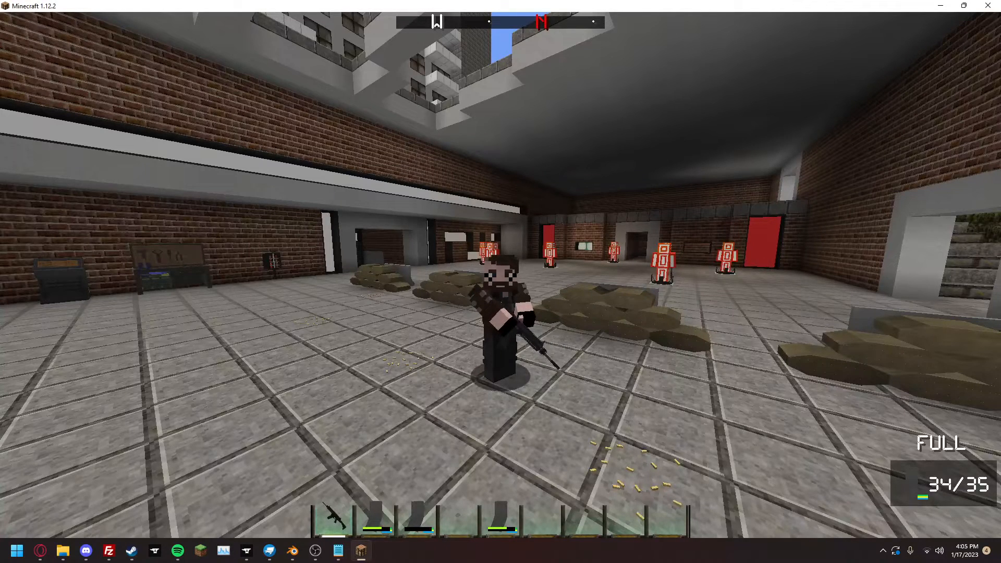
- Try a thirdPersonScale of 1.2, settle on 1.1, and check the gun in Minecraft's third-person view
key("alt+Tab")
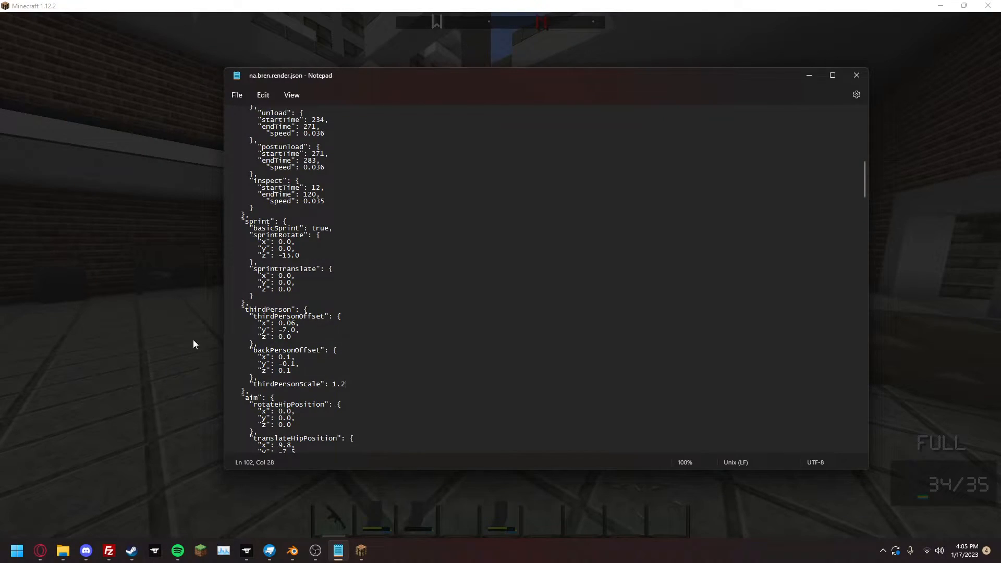
key("alt+Tab")
key("alt+Tab")
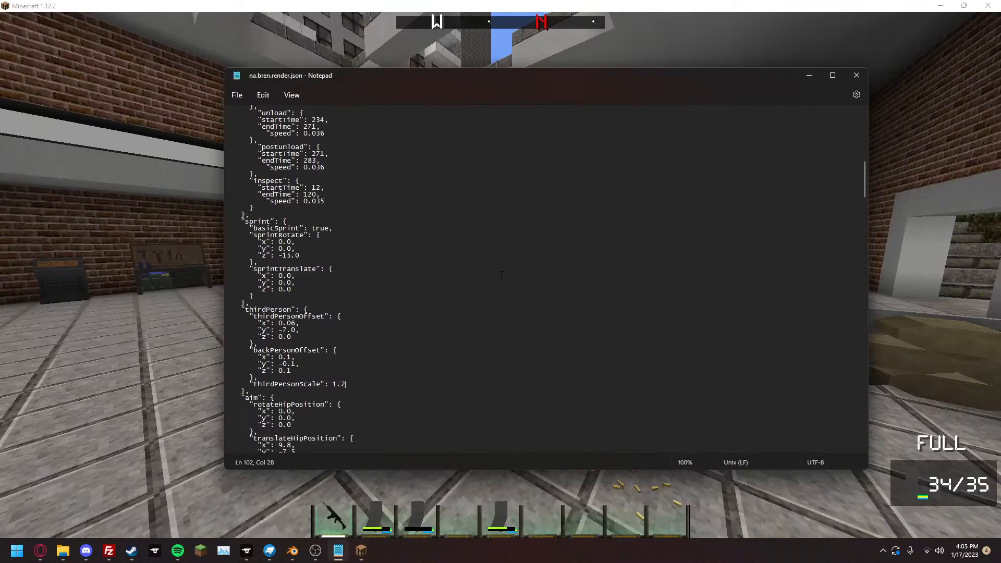
key("alt+Tab")
key("Escape")
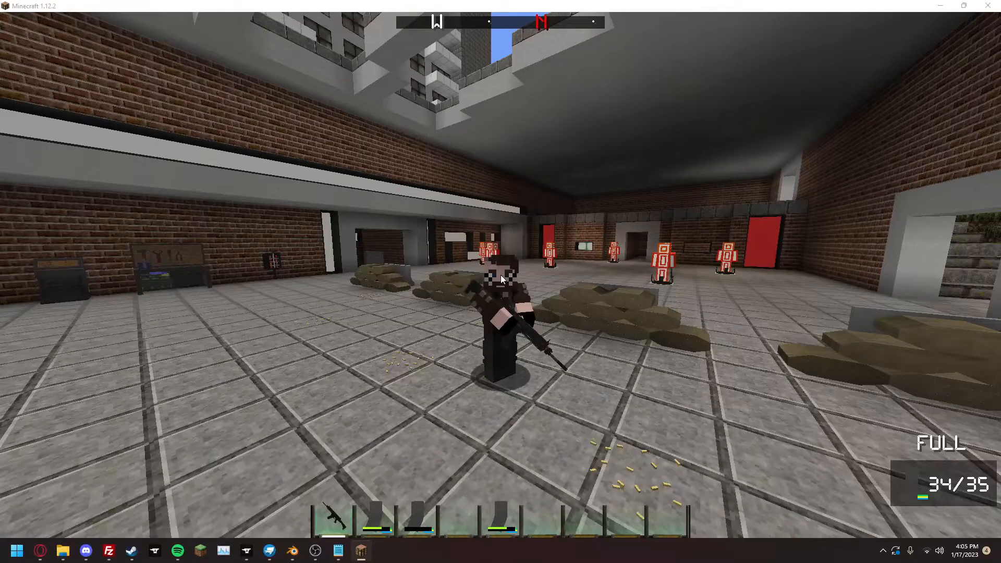
- Try a thirdPersonOffset y of -5.0 and settle on -4.0, checking the gun's height in Minecraft
key("alt+Tab")
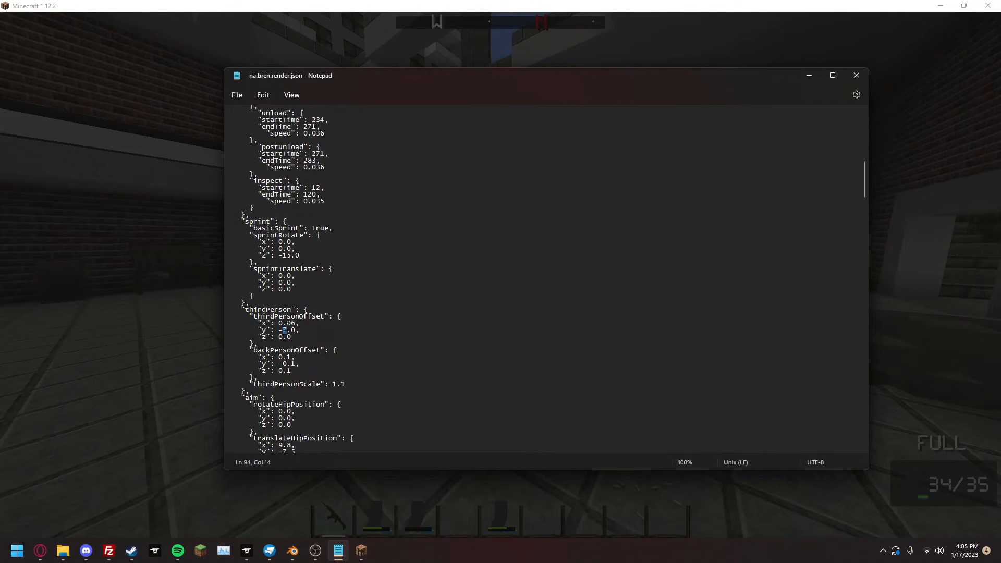
key("alt+Tab")
key("alt+Tab")
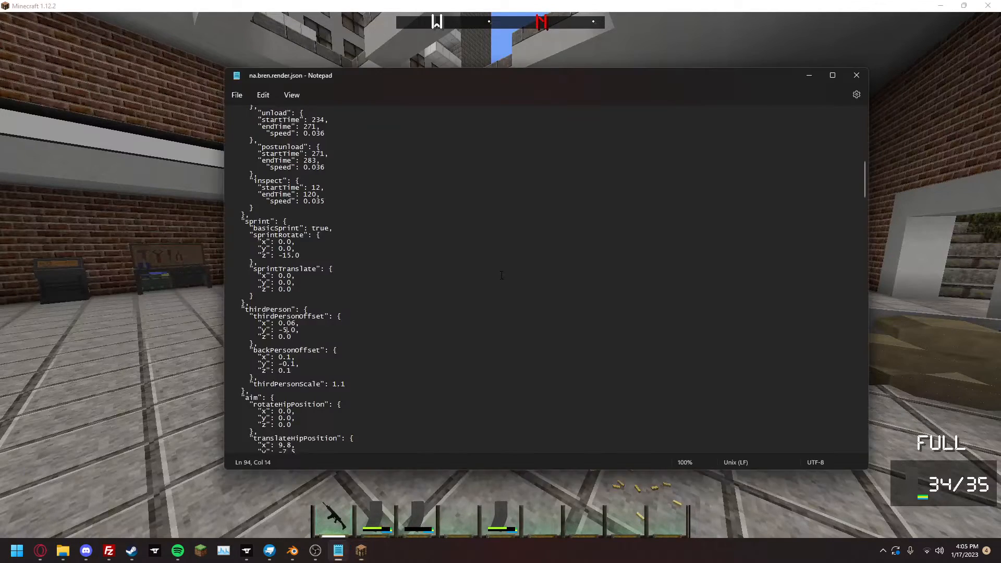
key("alt+Tab")
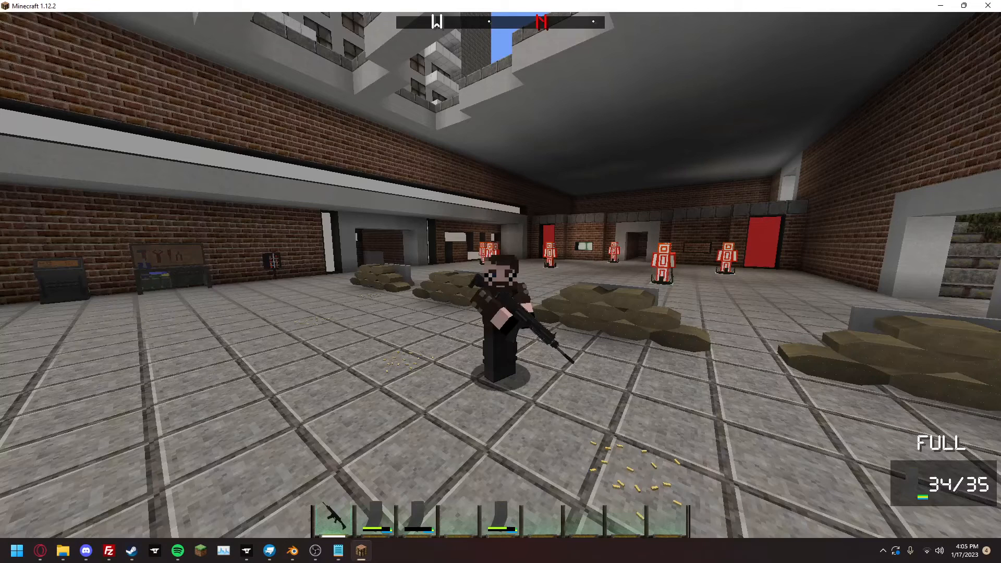
key("alt+Tab")
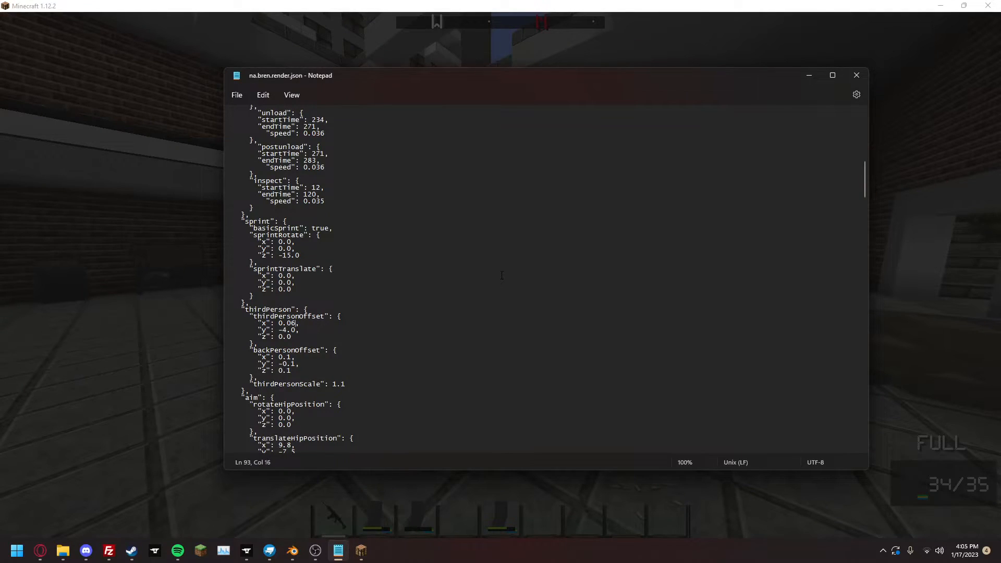
- Try a thirdPersonOffset x of 2.0 and settle on 3.0, checking the gun's placement in Minecraft
key("alt+Tab")
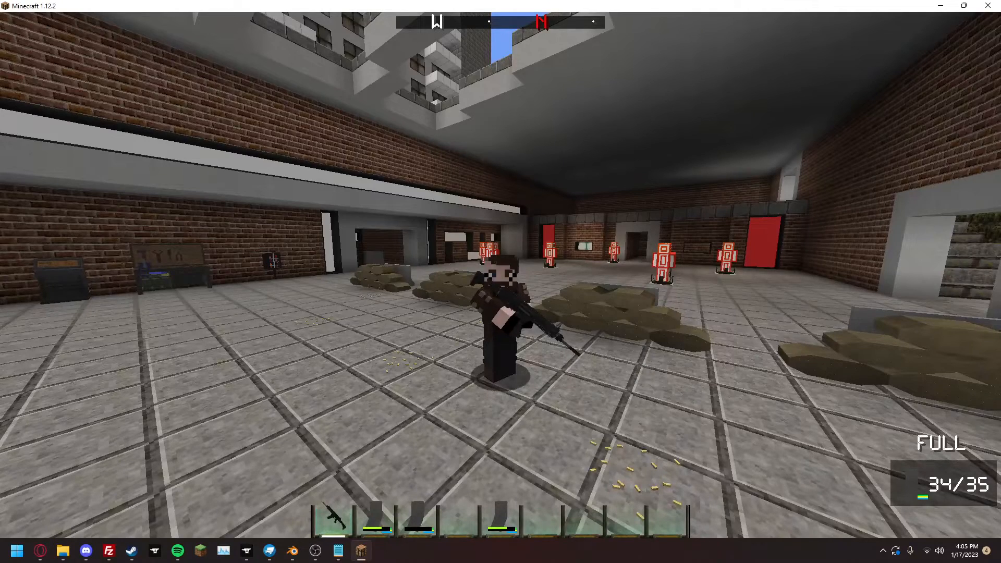
key("alt+Tab")
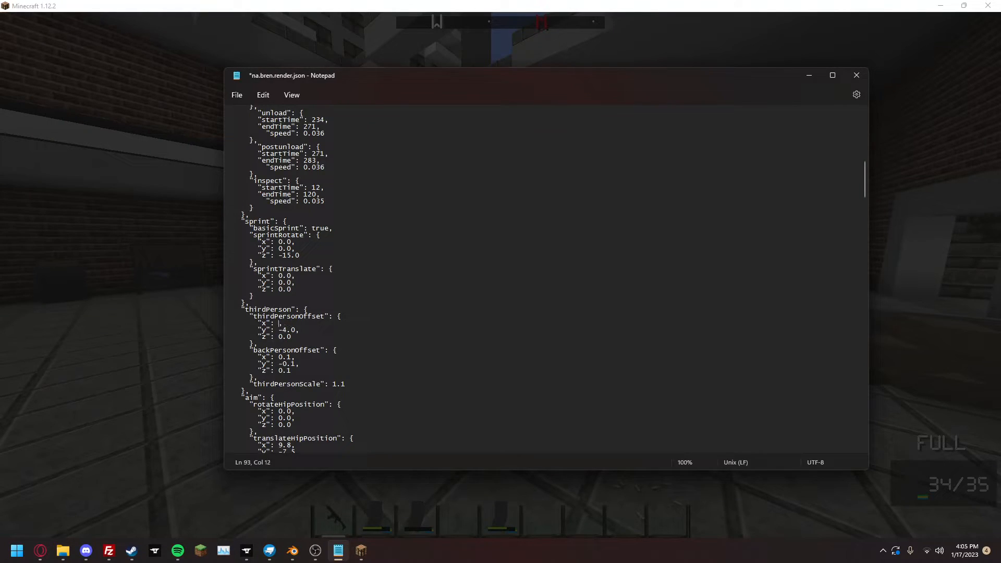
key("alt+Tab")
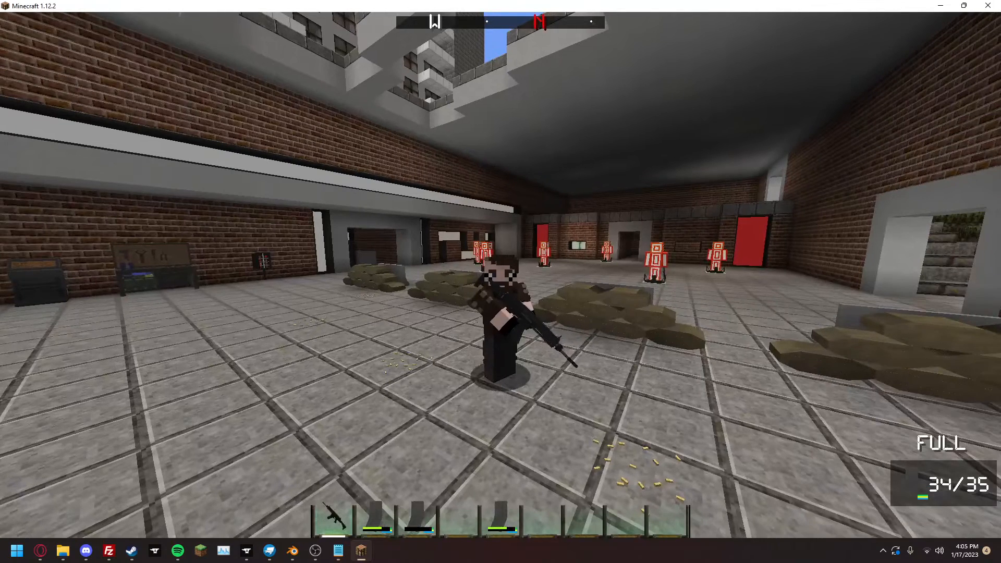
key("alt+Tab")
key("BackSpace")
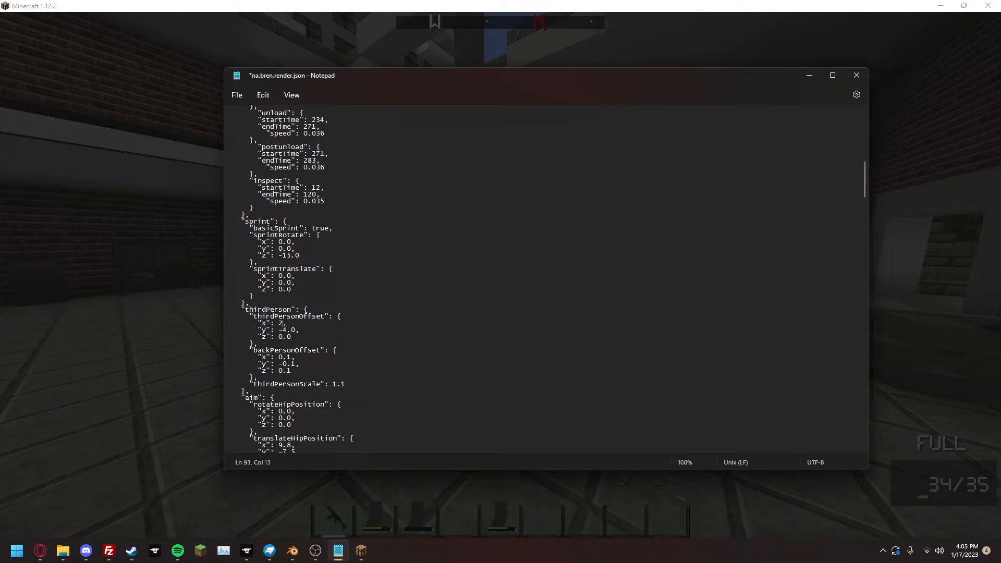
key("alt+Tab")
key("alt+Tab")
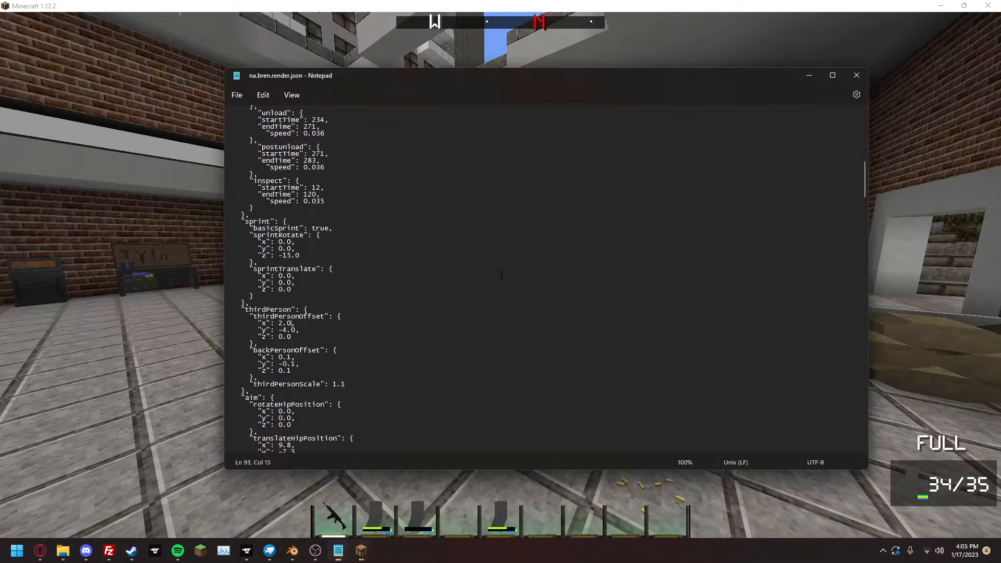
key("alt+Tab")
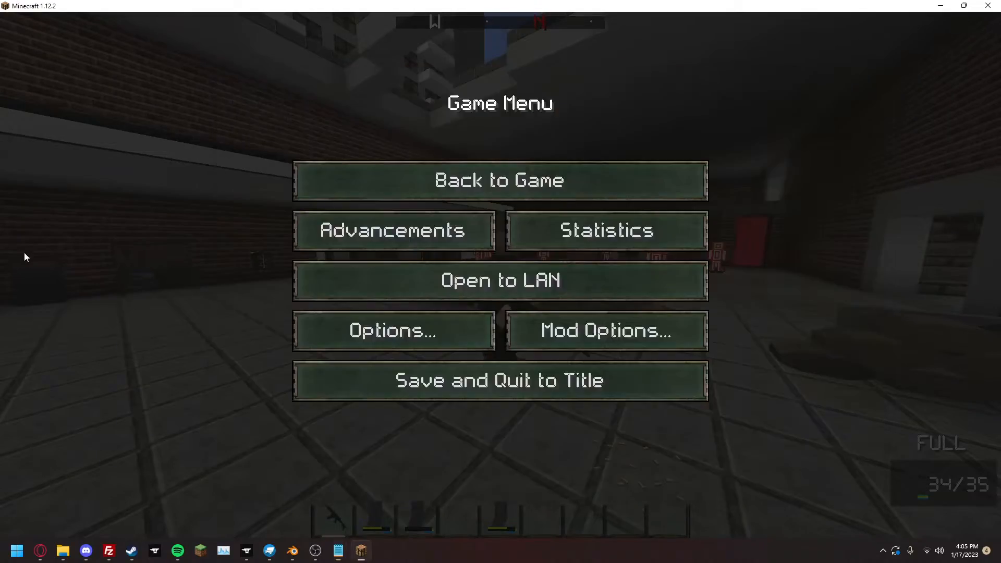
key("Escape")
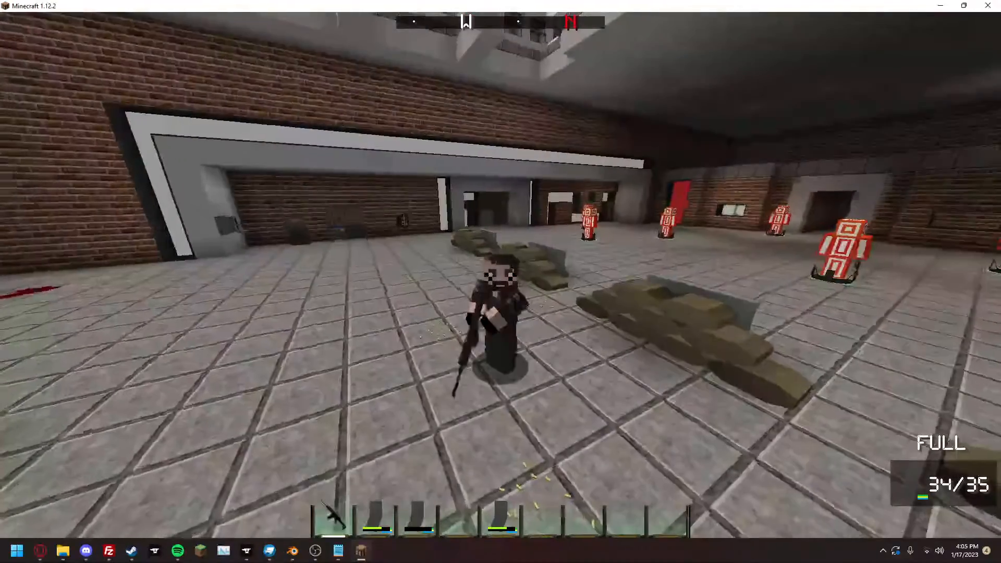
- Test-fire the gun at the range targets in third-person view, in first-person view and while aiming
left_click(500, 274)
left_click(500, 275)
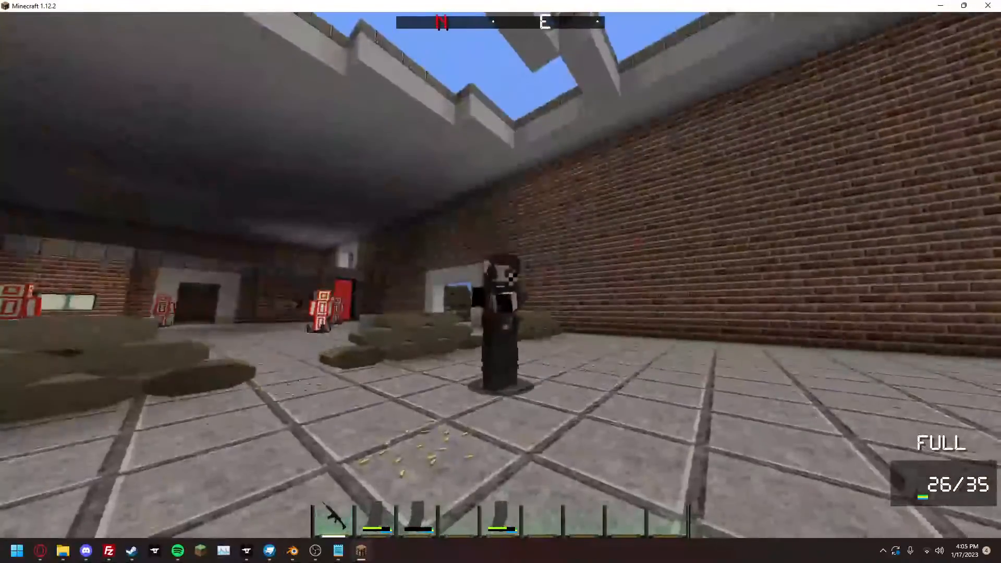
key("F5")
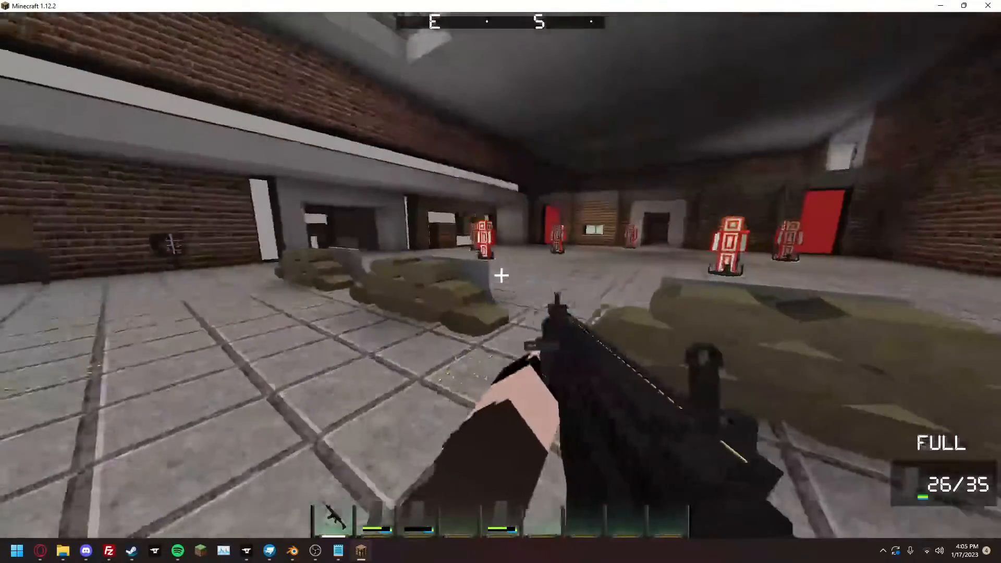
right_click(500, 274)
left_click(500, 275)
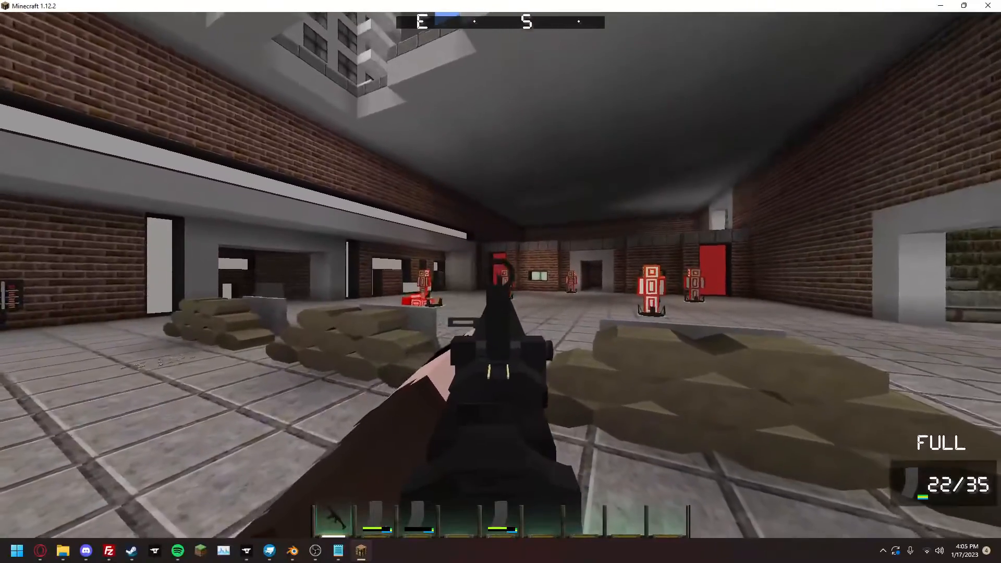
left_click(500, 275)
left_click(500, 274)
left_click(501, 275)
left_click(500, 275)
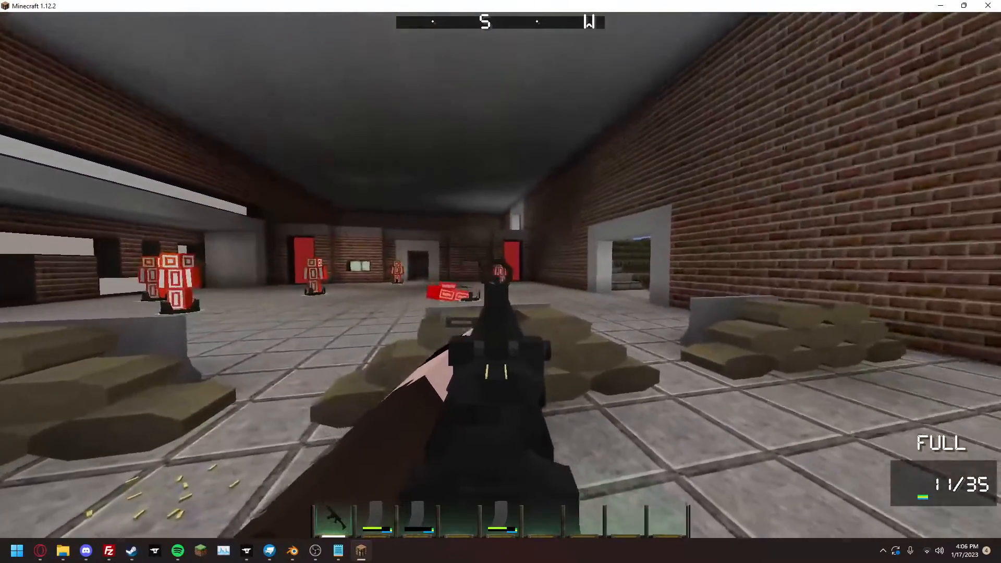
left_click(500, 274)
left_click(501, 274)
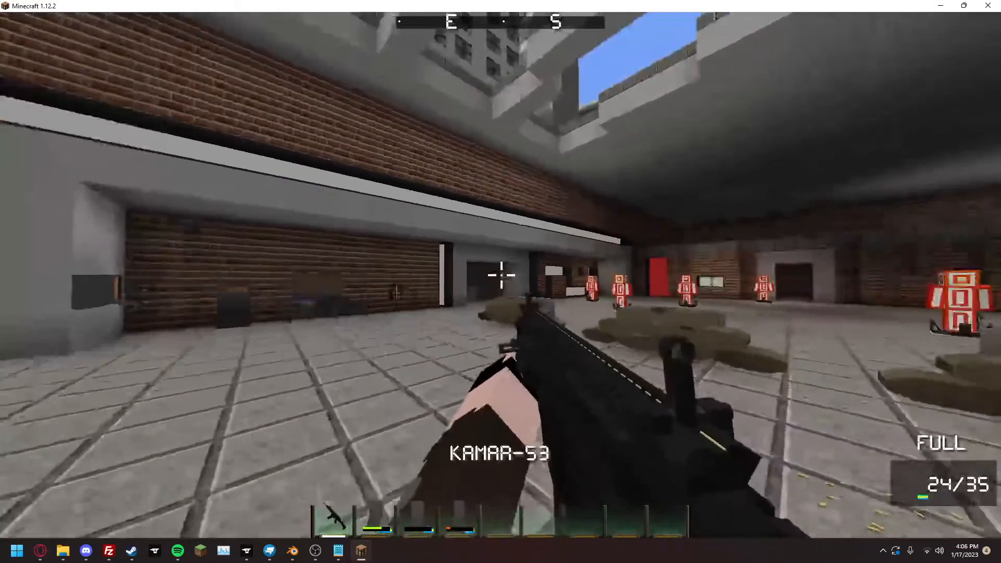
- Set the rotateHipPosition z value to 5.0 in na.bren.render.json, save, and check the hip pose in Minecraft
key("Escape")
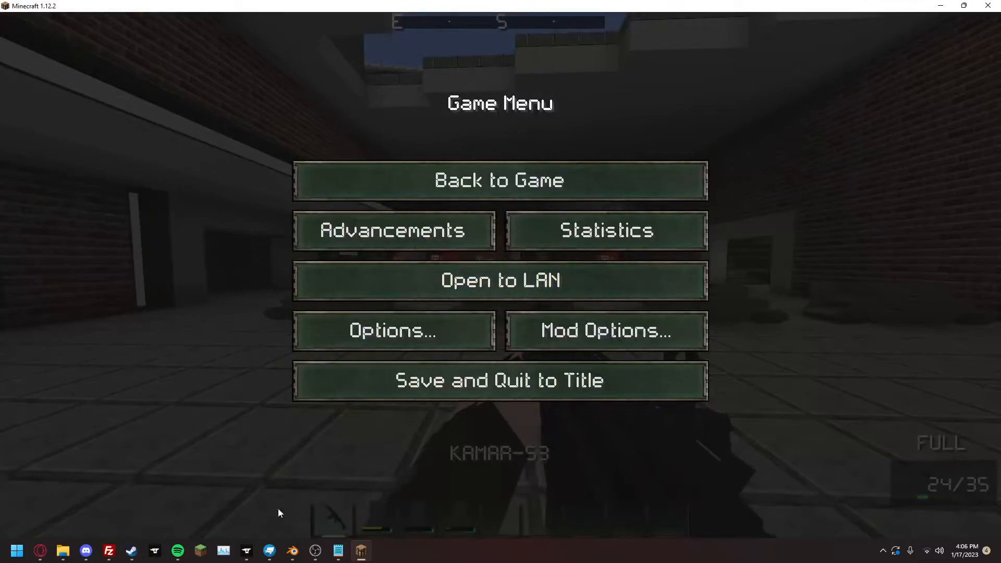
left_click(337, 551)
scroll(345, 434, "down", 2)
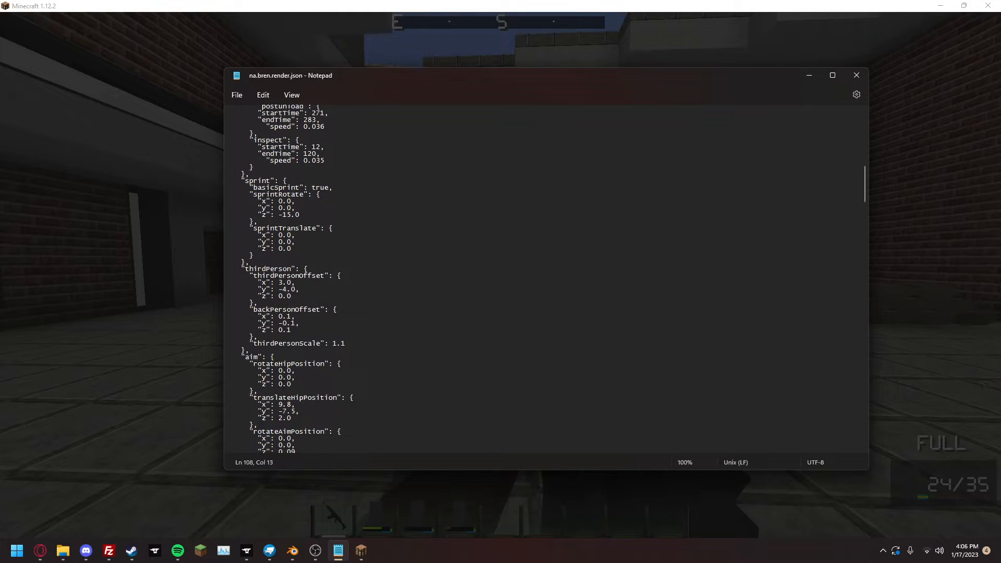
double_click(283, 385)
type("5")
key("ctrl+s")
key("alt+Tab")
key("Escape")
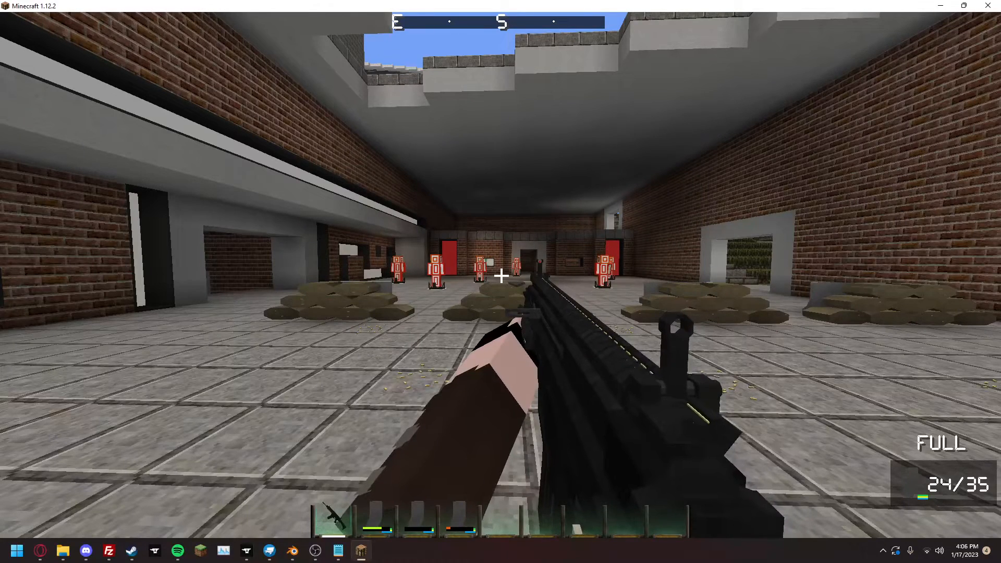
- Undo the rotateHipPosition z change, set its x value to -5.0 instead, save, and check the hip pose in Minecraft
key("alt+Tab")
key("ctrl+z")
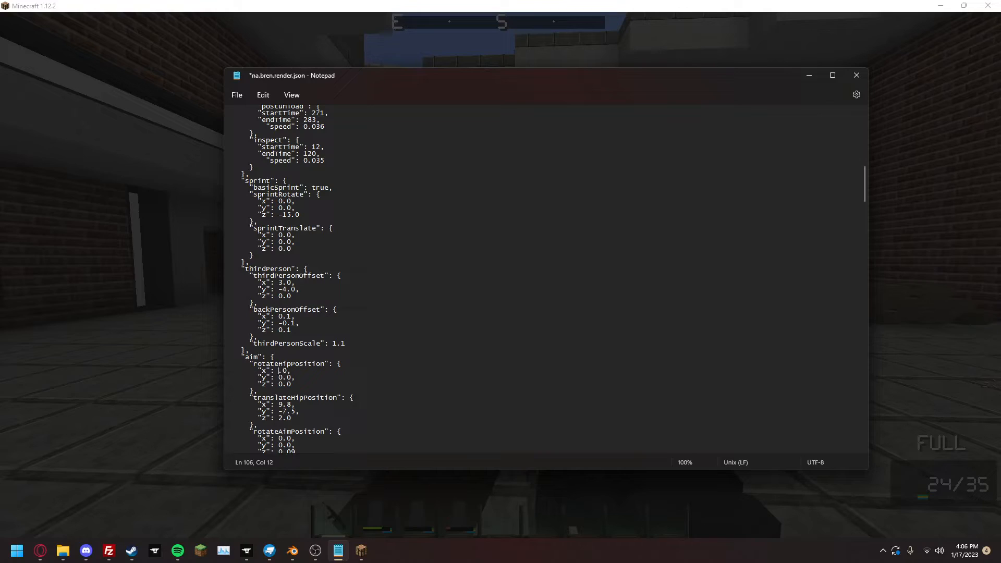
key("ctrl+s")
key("alt+Tab")
key("Escape")
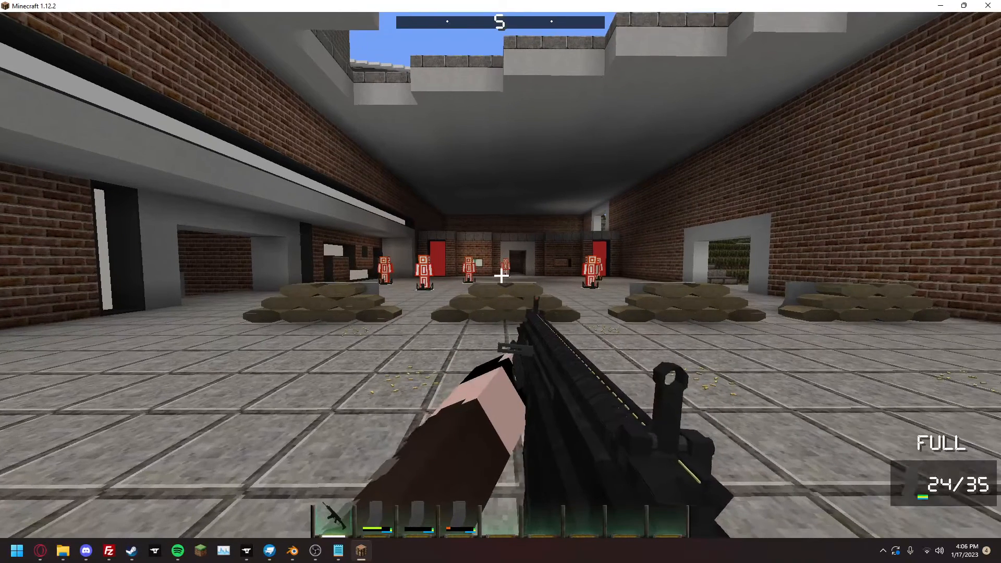
key("alt+Tab")
key("Left")
key("ctrl+s")
key("alt+Tab")
key("Escape")
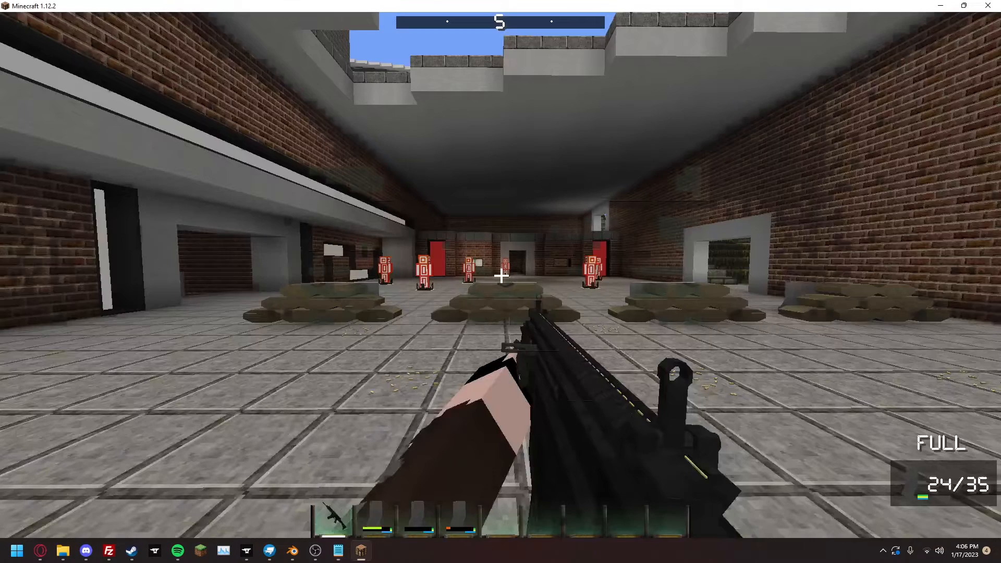
- Test the gun's reload and aiming in Minecraft with the new hip rotation
key("w")
key("r")
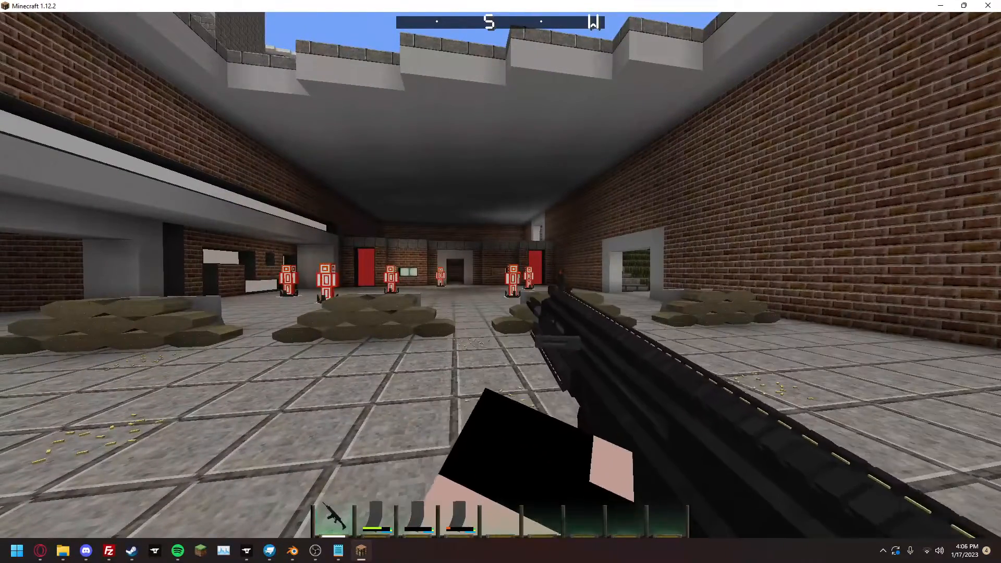
key("alt+Tab")
key("alt+Tab")
key("Escape")
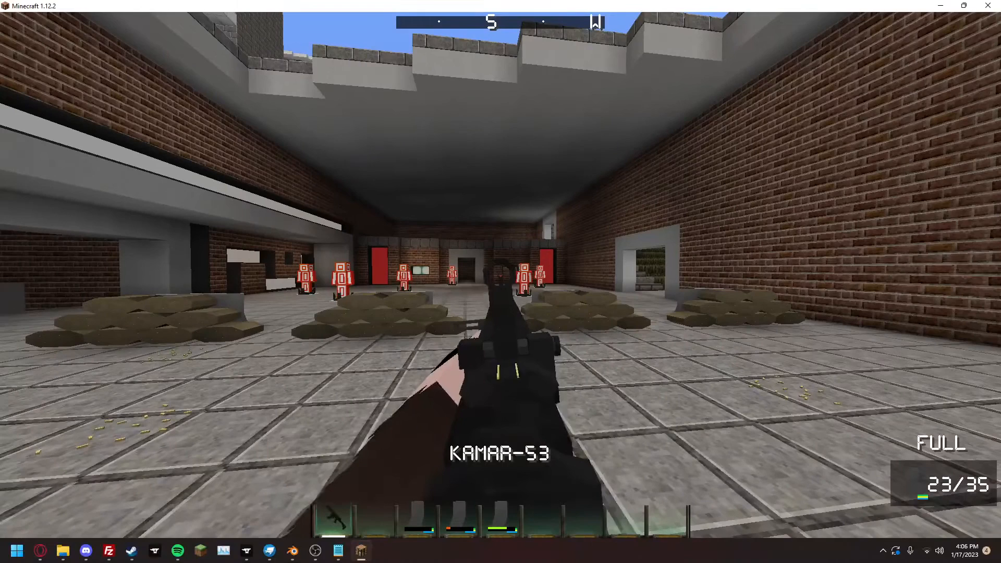
- Set the rotateAimPosition x value to 5.0 in na.bren.render.json, save, and check the aiming pose in Minecraft
key("alt+Tab")
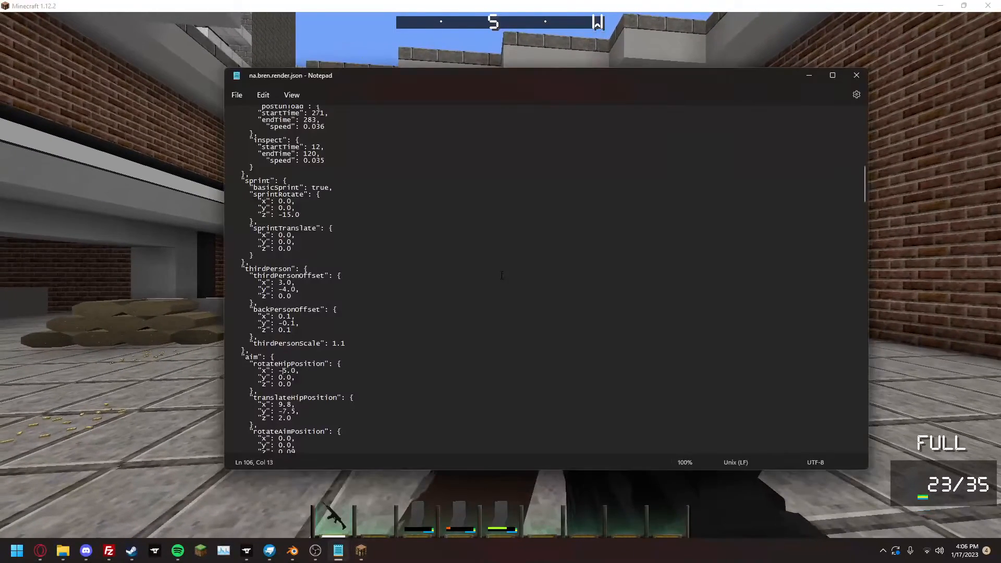
scroll(300, 369, "down", 1)
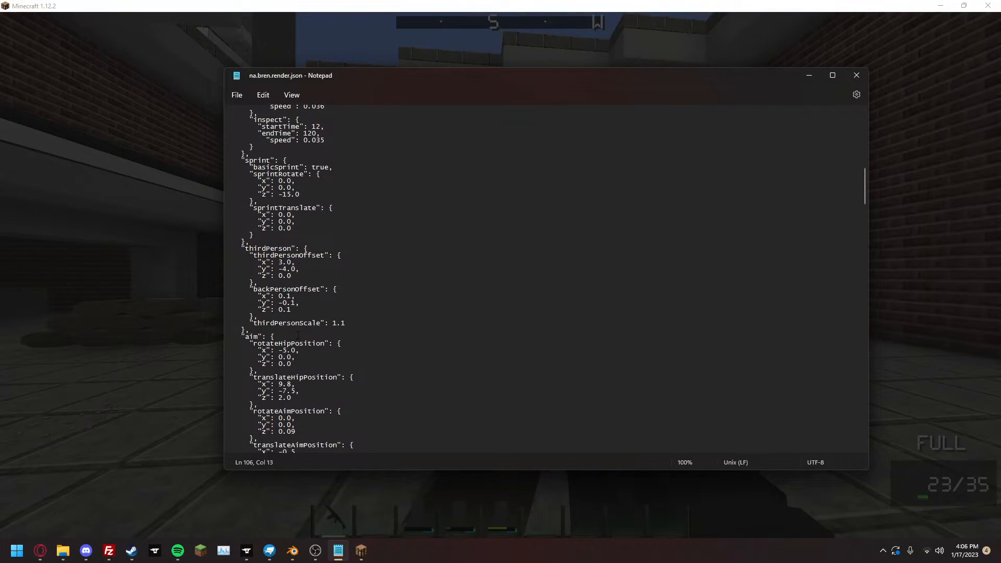
scroll(298, 332, "down", 2)
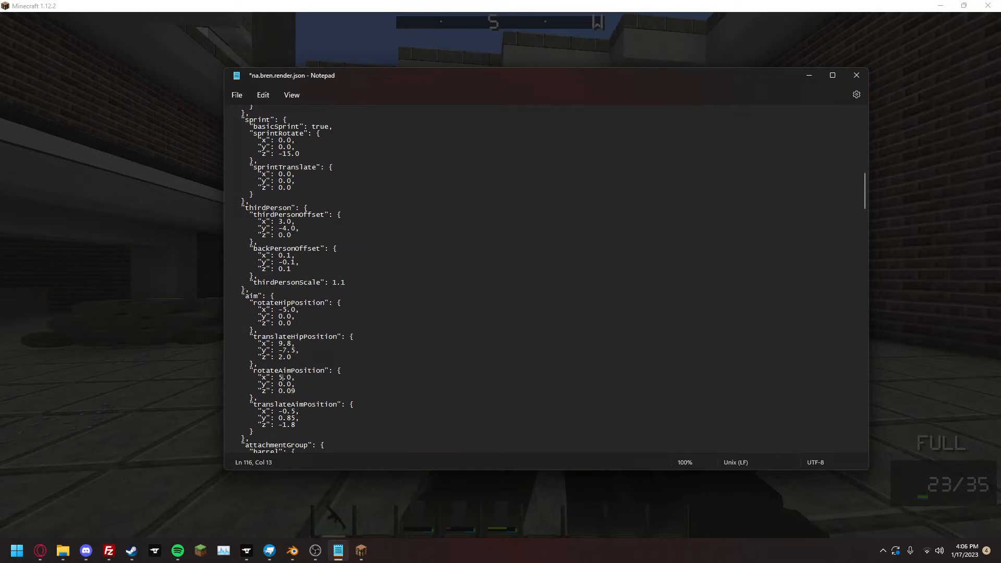
left_click(40, 341)
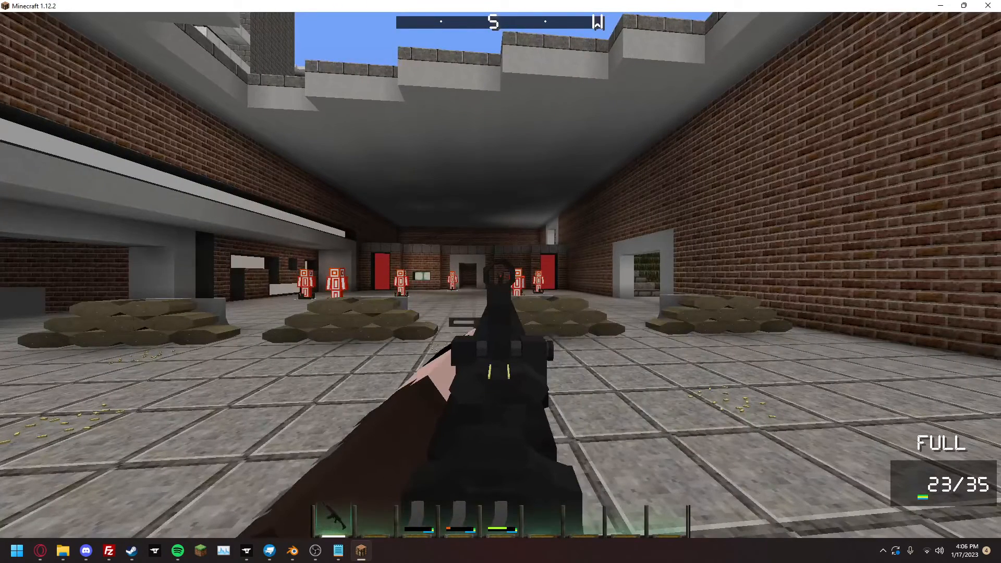
right_click(501, 276)
right_click(501, 276)
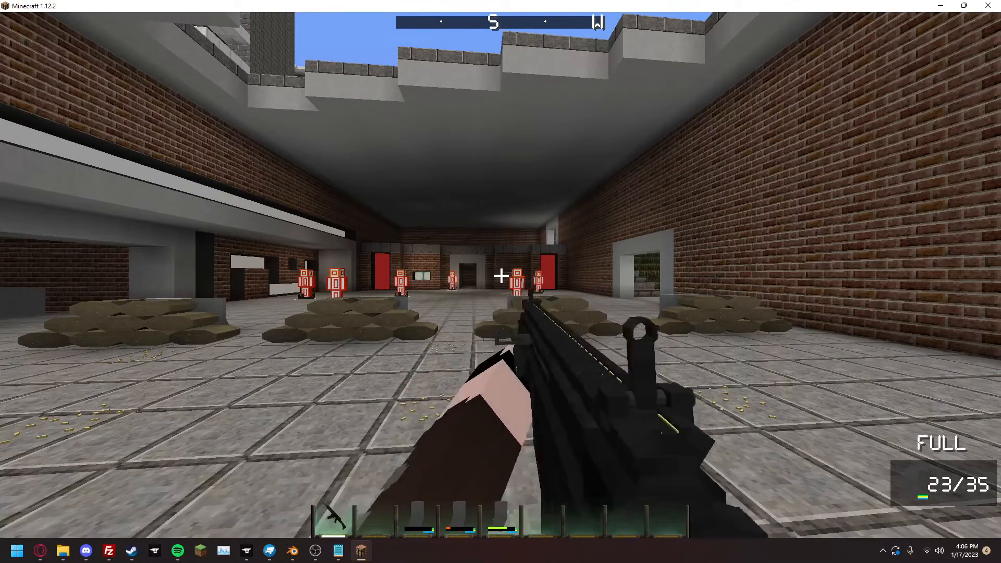
- Walk around the shooting range in Minecraft to check the gun's hip pose in motion
key("d")
key("a")
key("w")
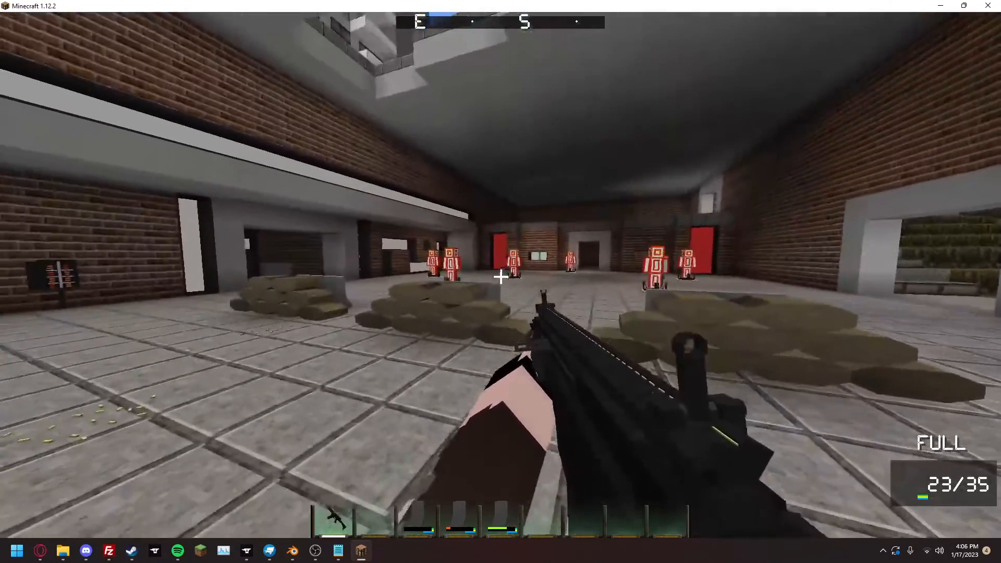
key("w")
key("a")
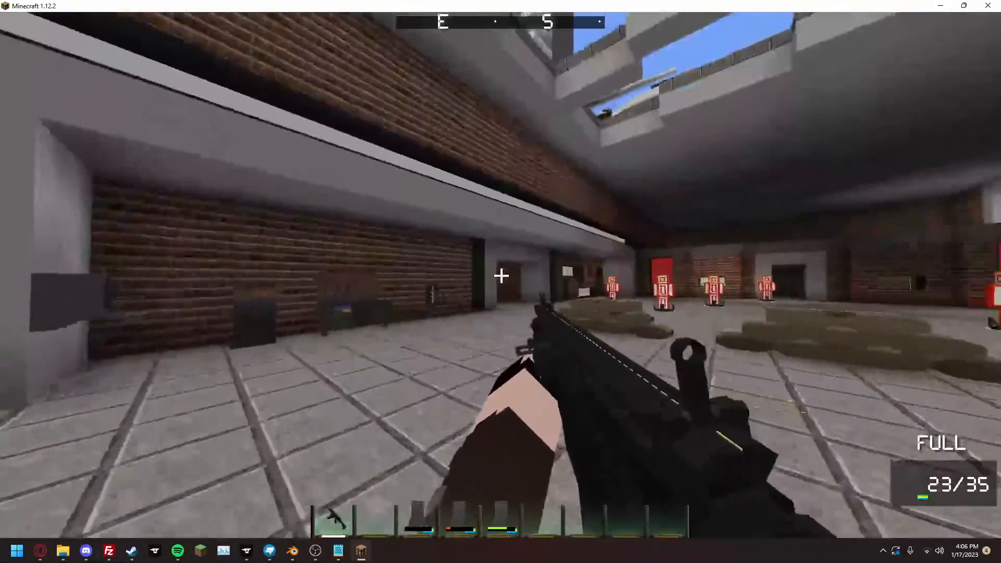
key("w")
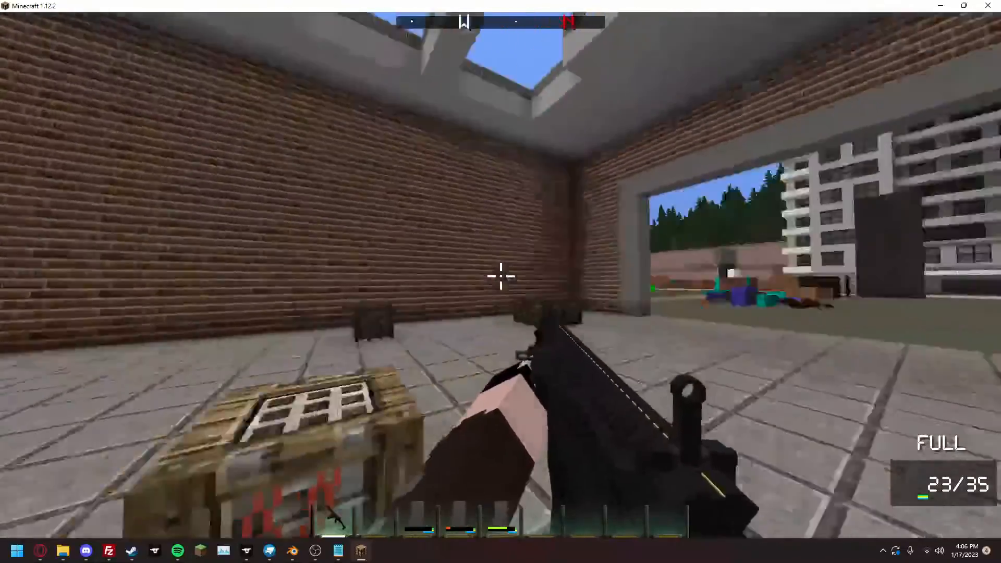
key("w")
key("d")
key("w")
- Review na.bren.render.json from the extra and global settings back up through the attachment and animation sections
key("alt+Tab")
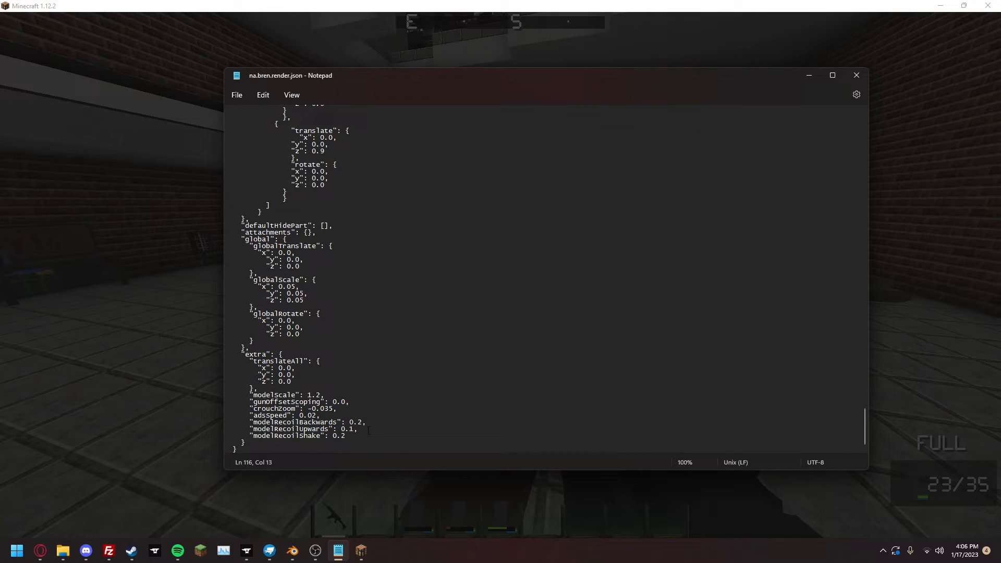
scroll(368, 431, "up", 7)
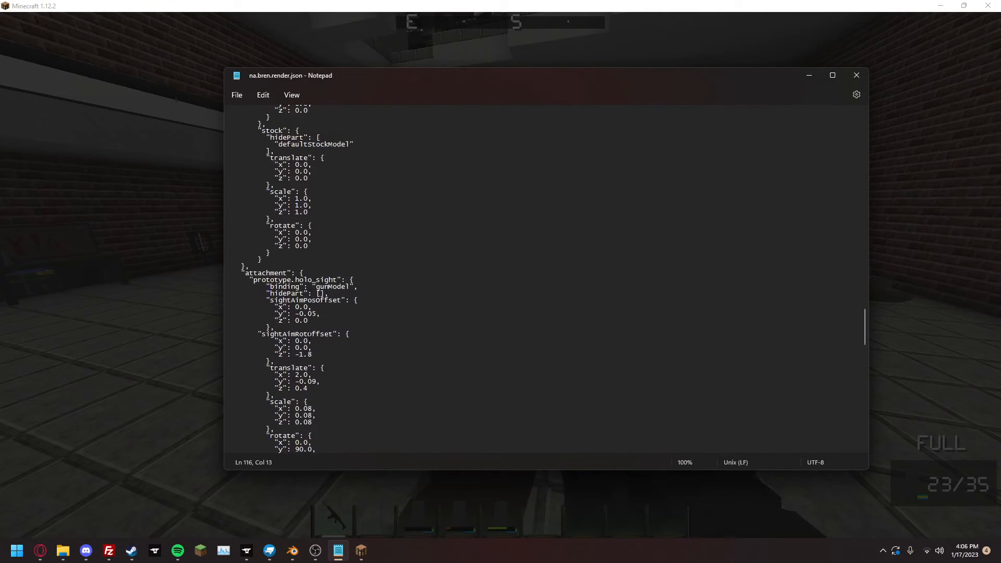
scroll(293, 354, "up", 20)
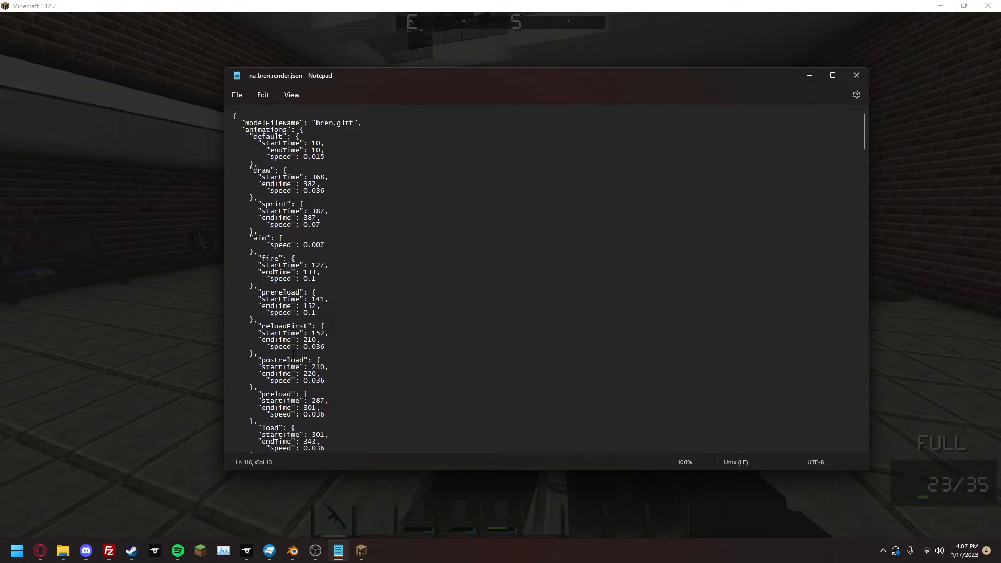
- Resume the Minecraft game and test the gun's aiming and magazine reload
left_click(165, 320)
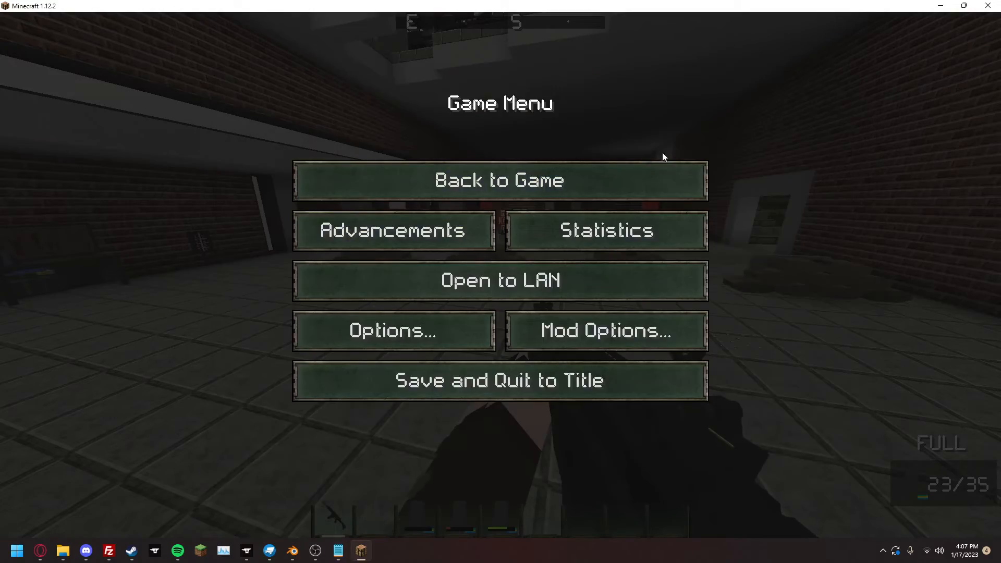
left_click(645, 167)
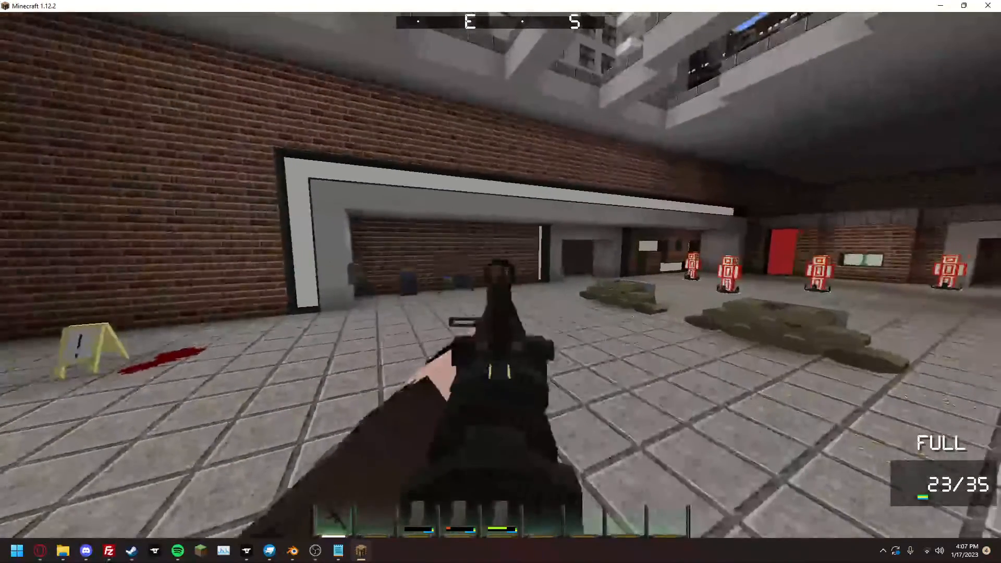
right_click(500, 277)
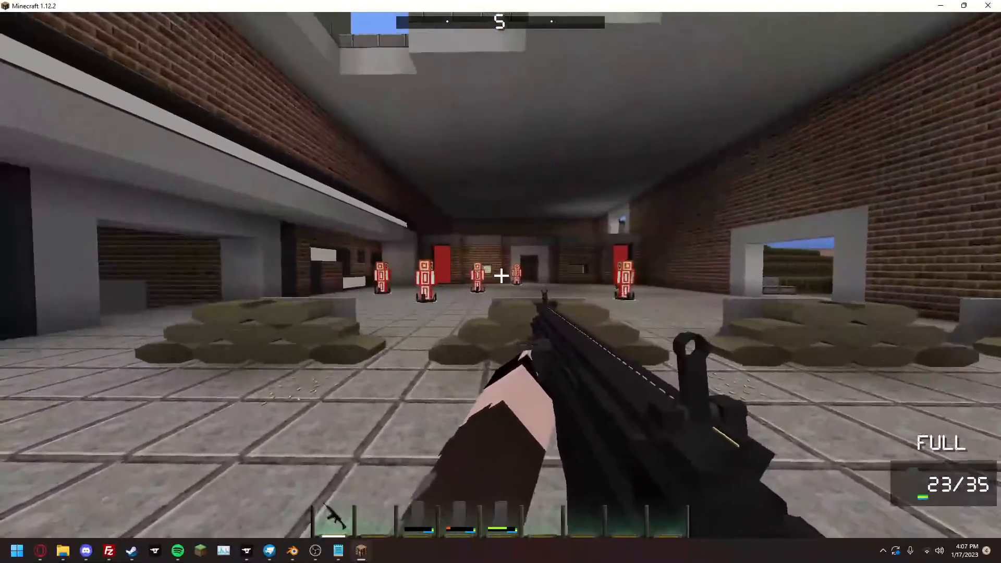
left_click(501, 276)
key("r")
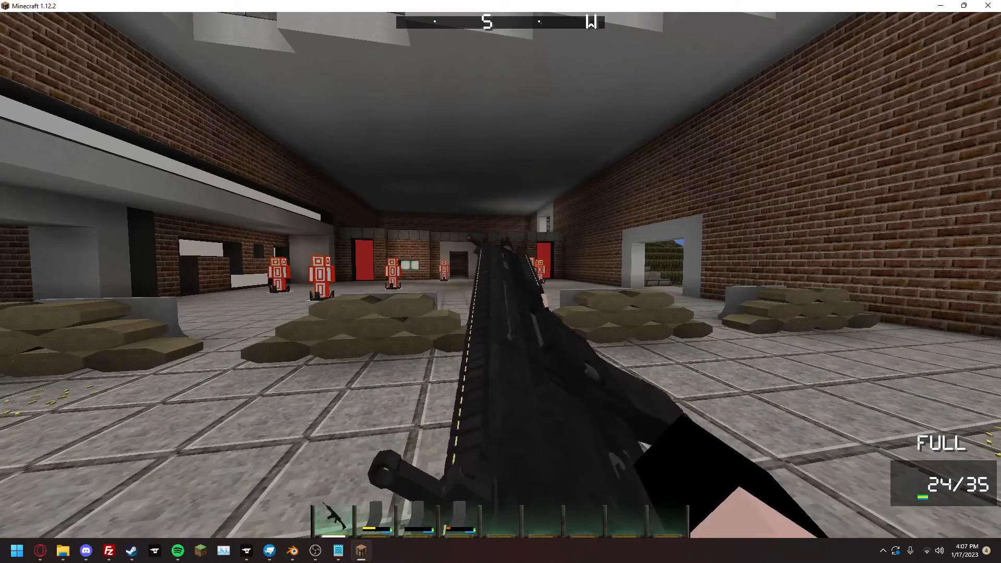
- Fire the gun from the hip at the range targets and run around the hall to check its pose while moving
key("d")
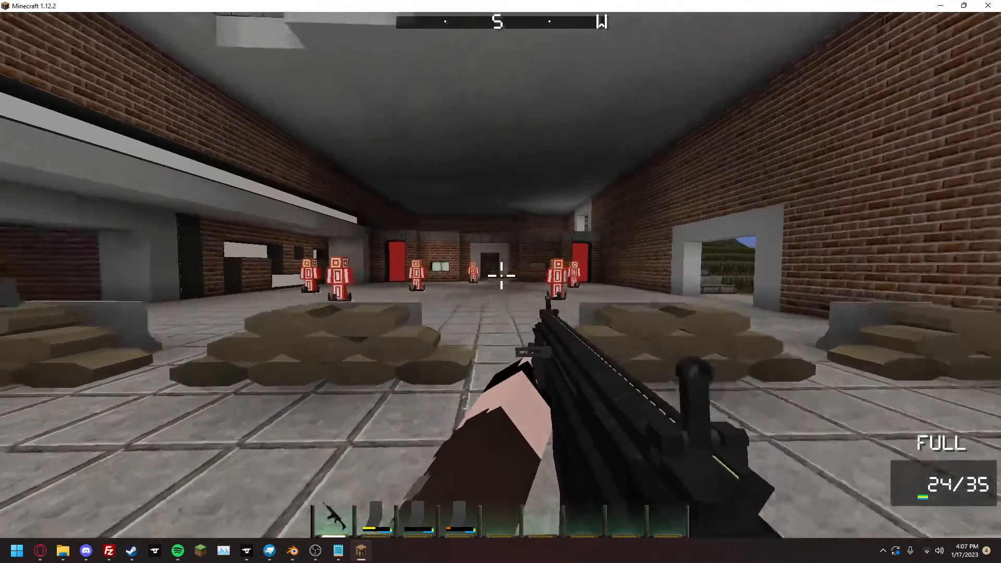
key("a")
key("w")
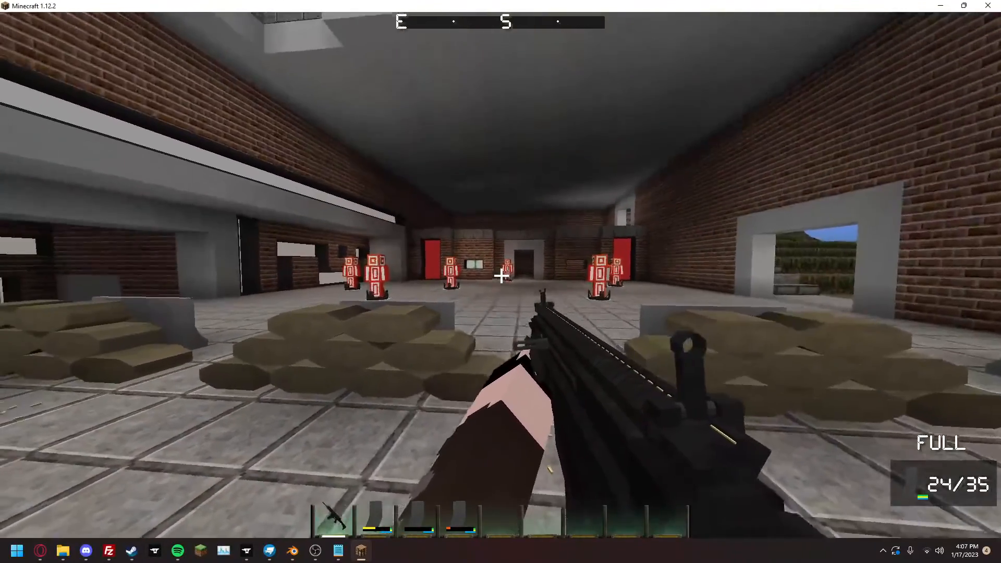
left_click(501, 276)
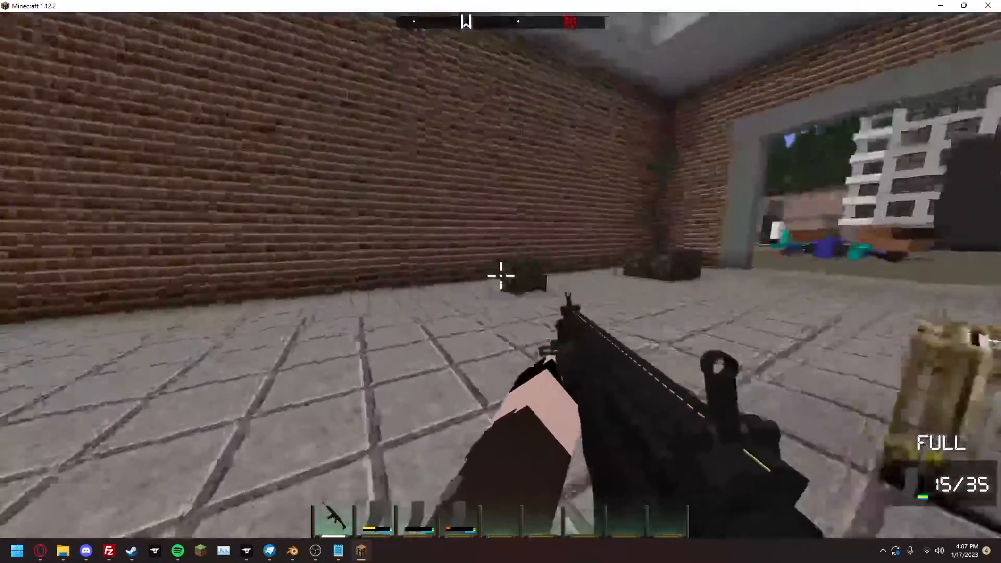
key("w")
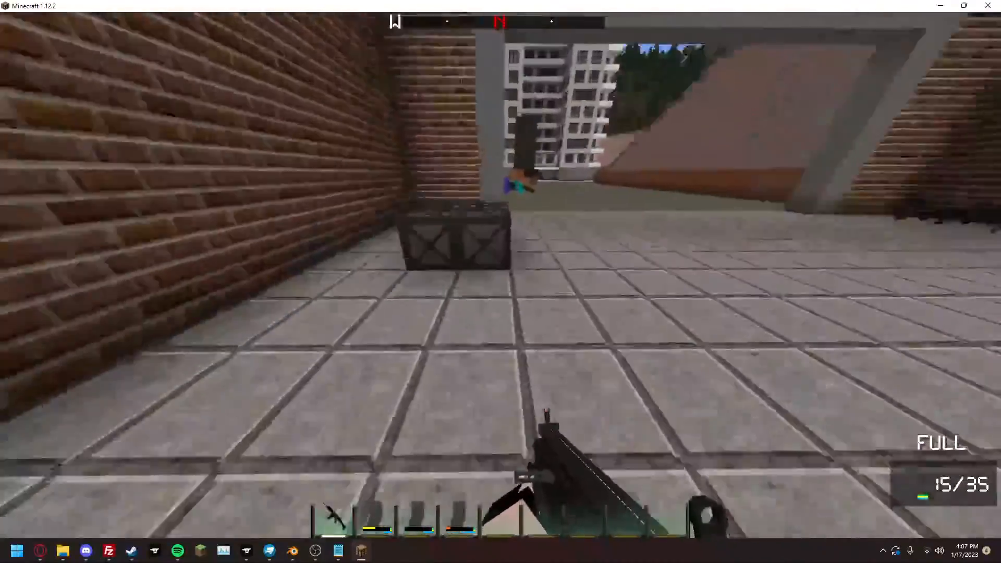
key("w")
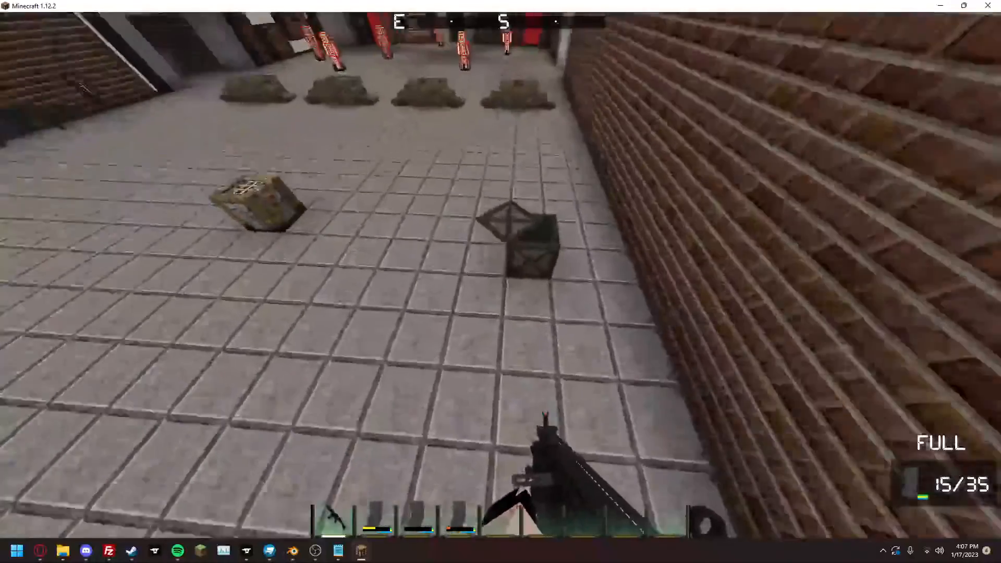
key("w")
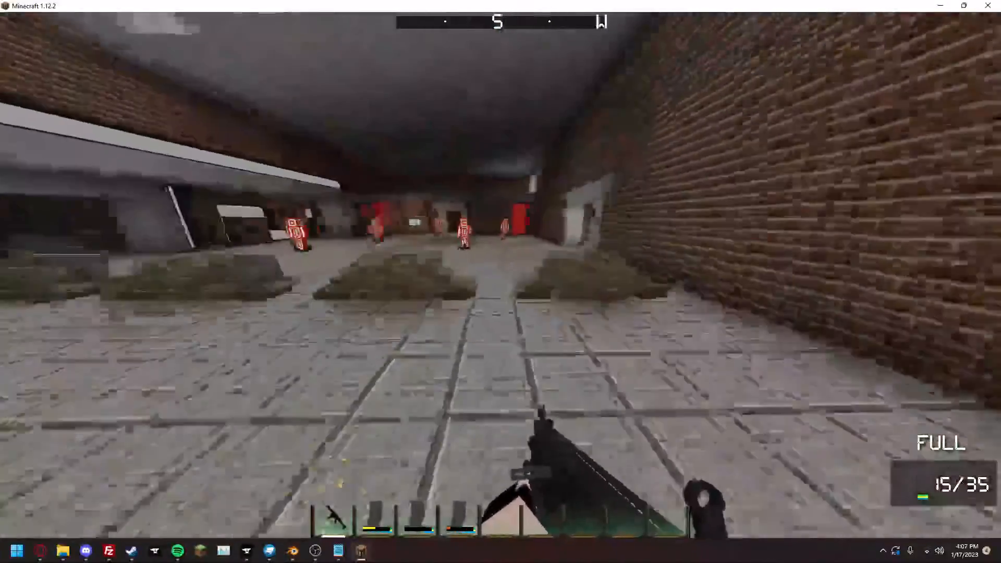
key("w")
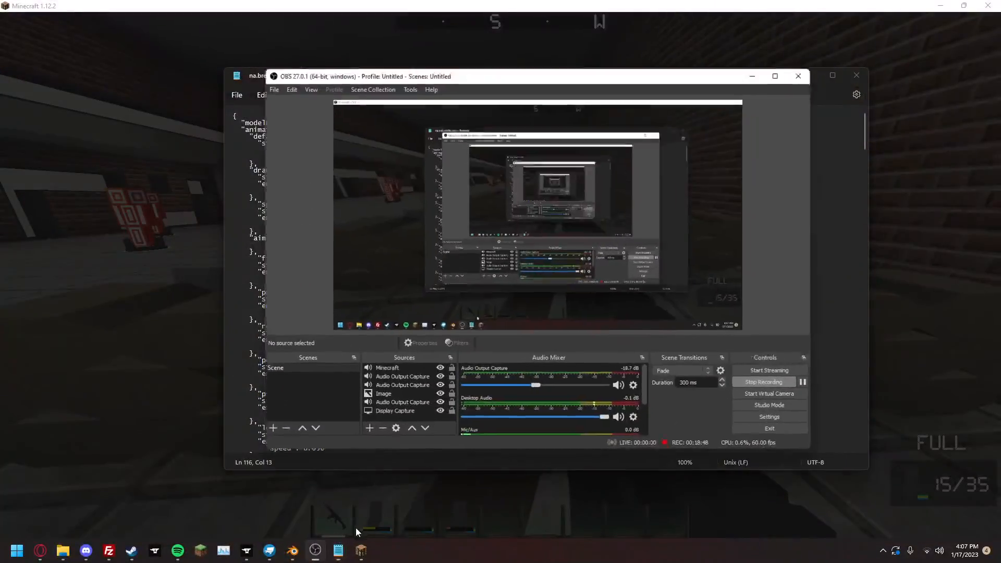